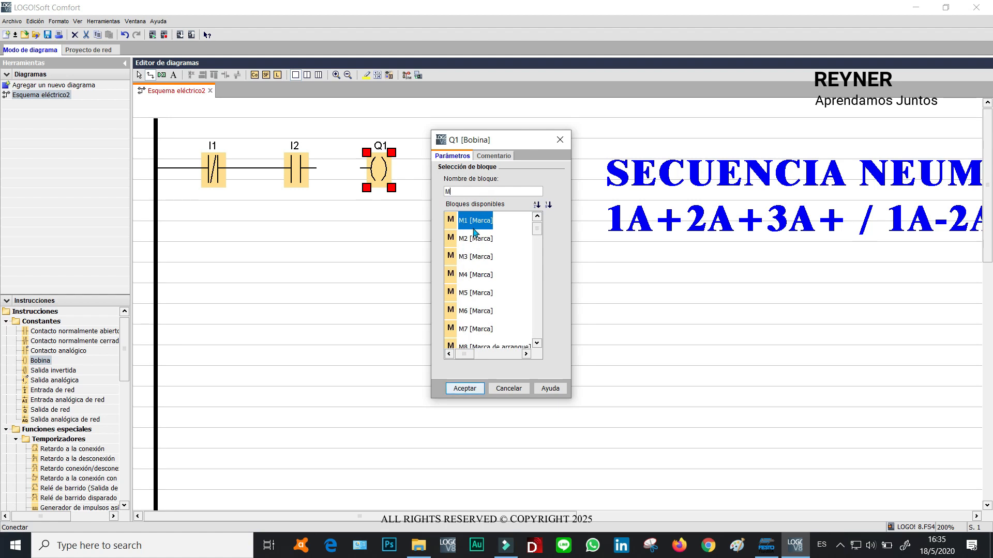
Assign flag M1 to the first rung's coil, wire it to the I2 contact and shift it slightly right.
{"action": "left_click", "coordinate": [467, 386]}
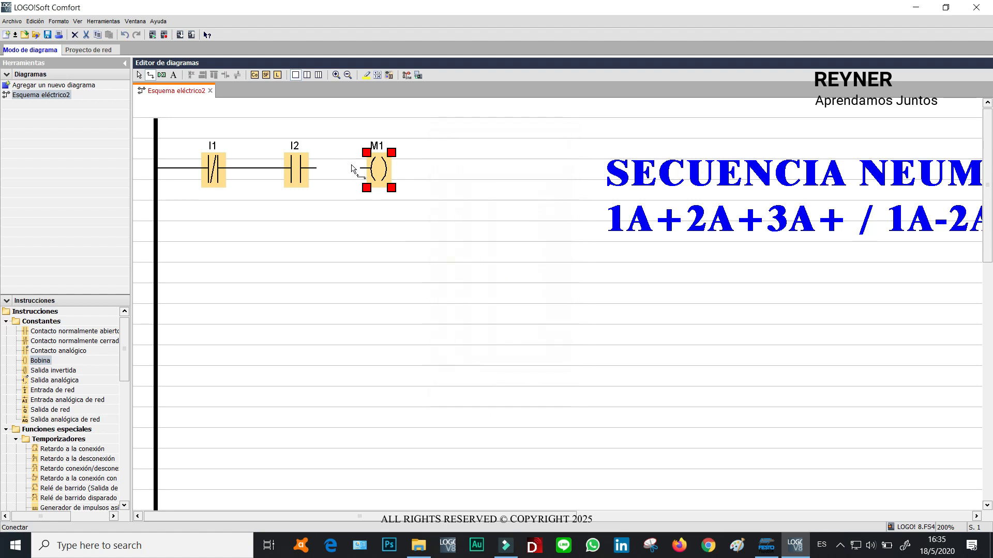
{"action": "left_click_drag", "start_coordinate": [360, 170], "coordinate": [315, 168]}
{"action": "left_click_drag", "start_coordinate": [379, 169], "coordinate": [410, 171]}
{"action": "left_click", "coordinate": [443, 248]}
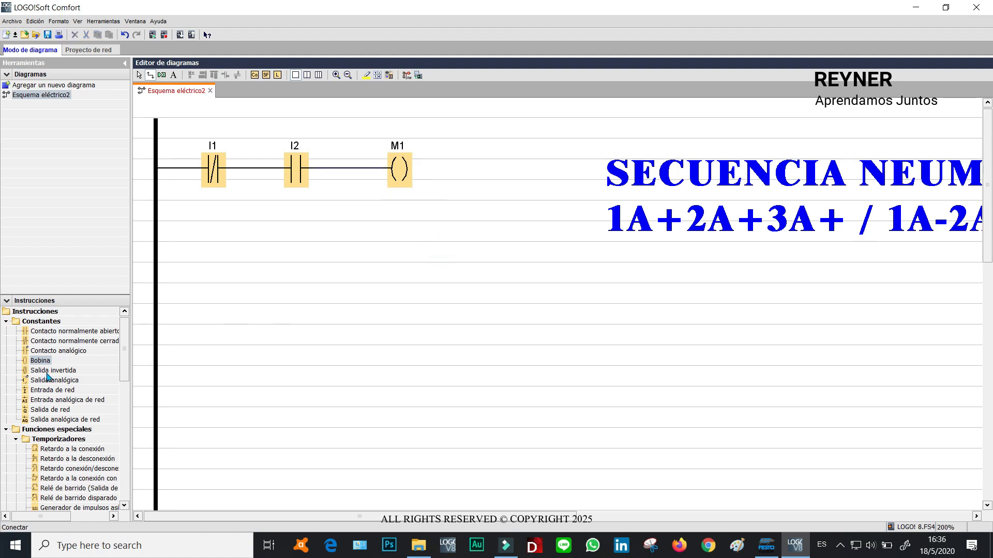
Place a normally open contact below I2 and assign it flag M1.
{"action": "left_click_drag", "start_coordinate": [57, 332], "coordinate": [310, 216]}
{"action": "left_click", "coordinate": [597, 248]}
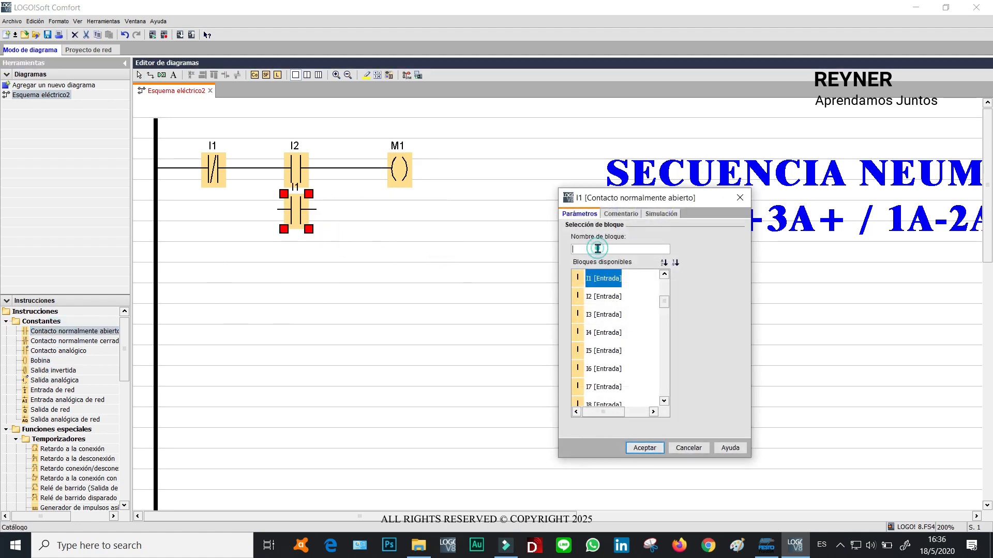
{"action": "type", "text": "M"}
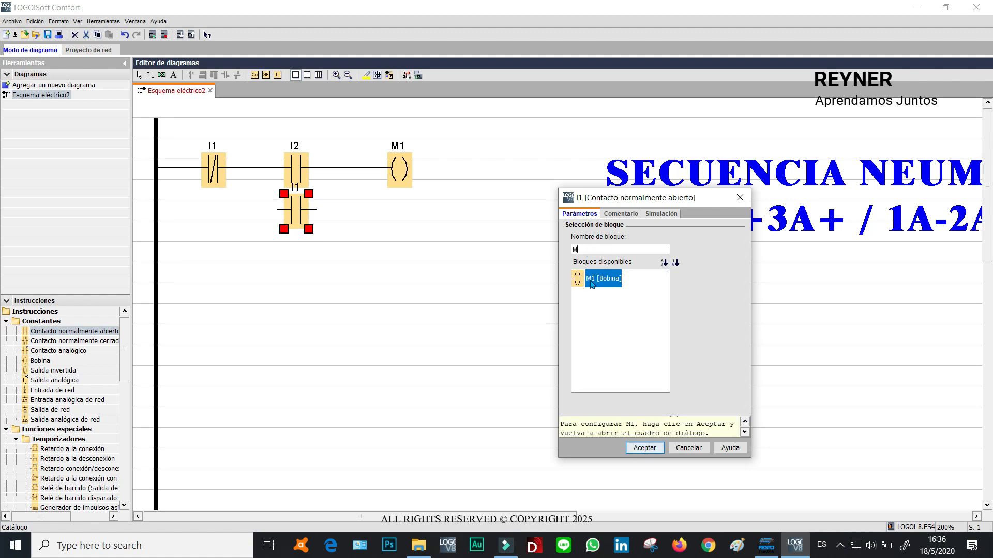
{"action": "left_click", "coordinate": [645, 448]}
Wire the M1 contact in parallel with I2 so it latches the M1 coil.
{"action": "left_click_drag", "start_coordinate": [302, 214], "coordinate": [391, 170]}
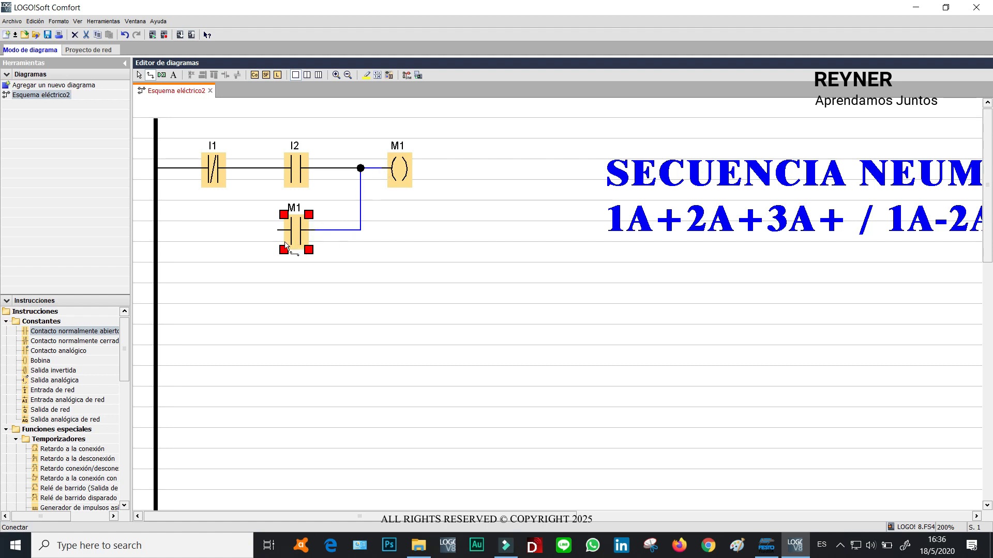
{"action": "left_click_drag", "start_coordinate": [278, 233], "coordinate": [244, 168]}
{"action": "left_click", "coordinate": [458, 266]}
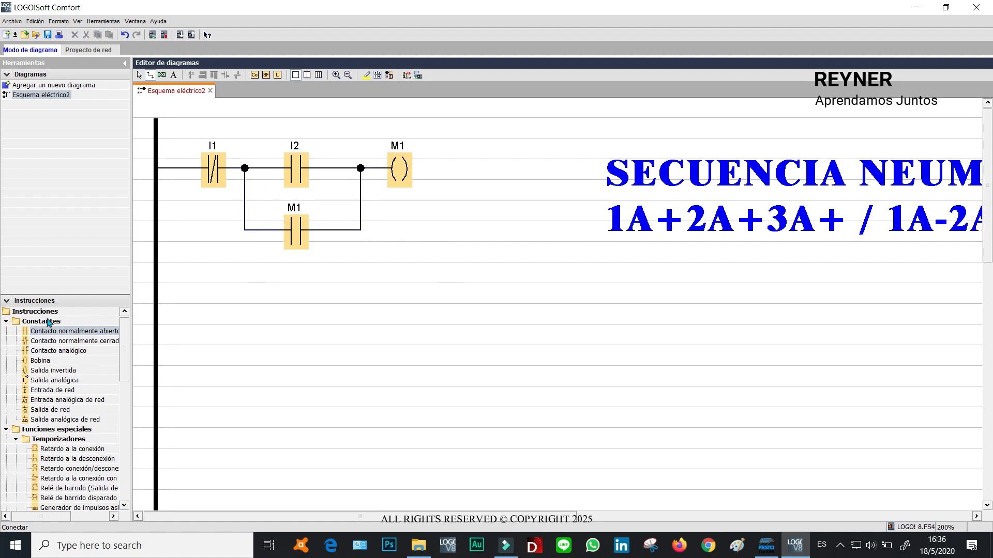
Place four normally open contacts and one normally closed contact in the empty area below the first rung.
{"action": "left_click_drag", "start_coordinate": [49, 331], "coordinate": [241, 330]}
{"action": "left_click", "coordinate": [645, 448]}
{"action": "left_click_drag", "start_coordinate": [49, 331], "coordinate": [320, 330]}
{"action": "left_click", "coordinate": [645, 446]}
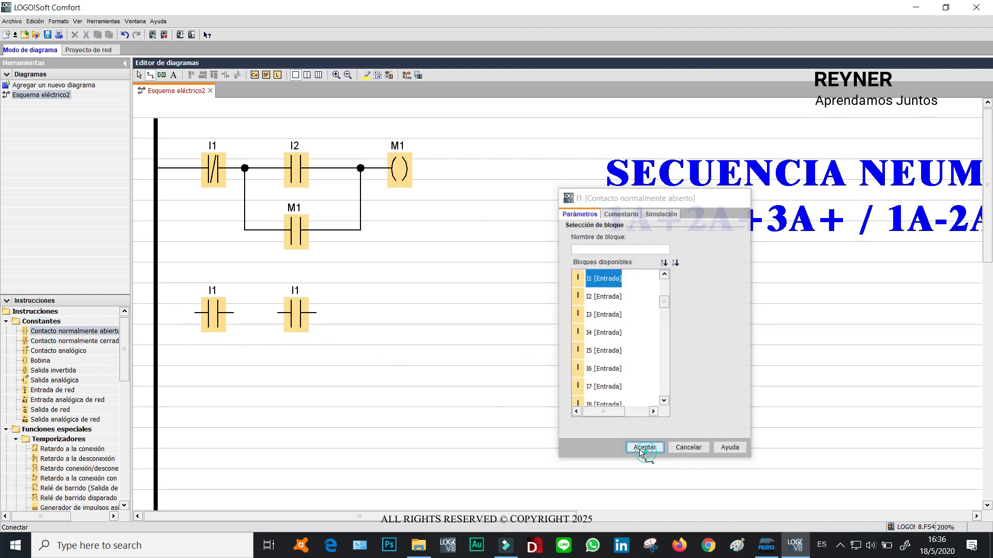
{"action": "left_click_drag", "start_coordinate": [52, 333], "coordinate": [290, 383]}
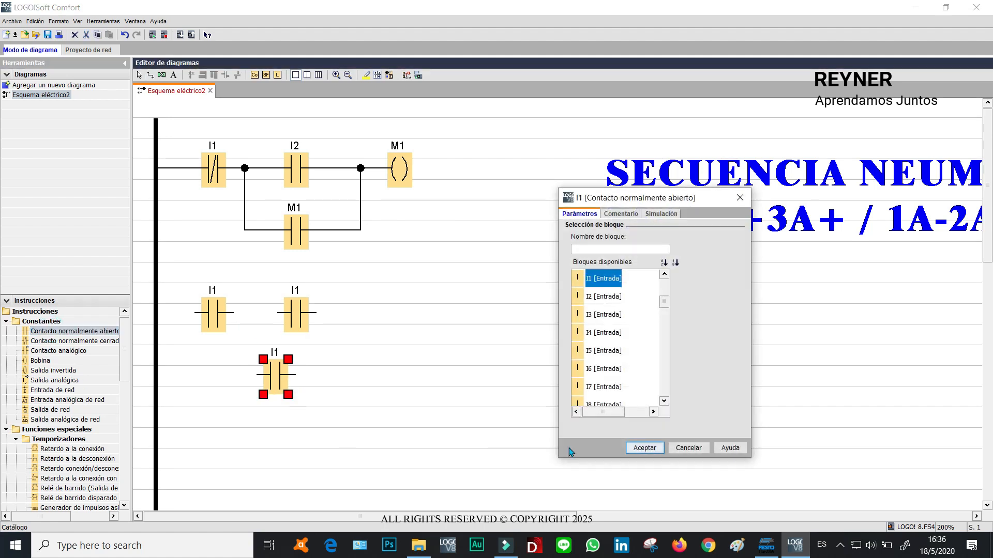
{"action": "left_click", "coordinate": [639, 450]}
{"action": "left_click_drag", "start_coordinate": [46, 332], "coordinate": [299, 439]}
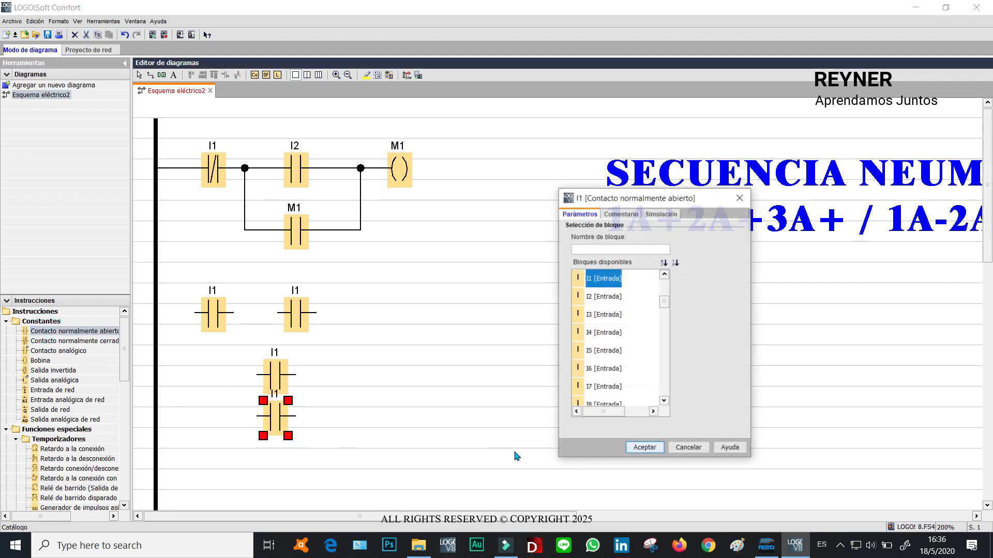
{"action": "left_click", "coordinate": [643, 445]}
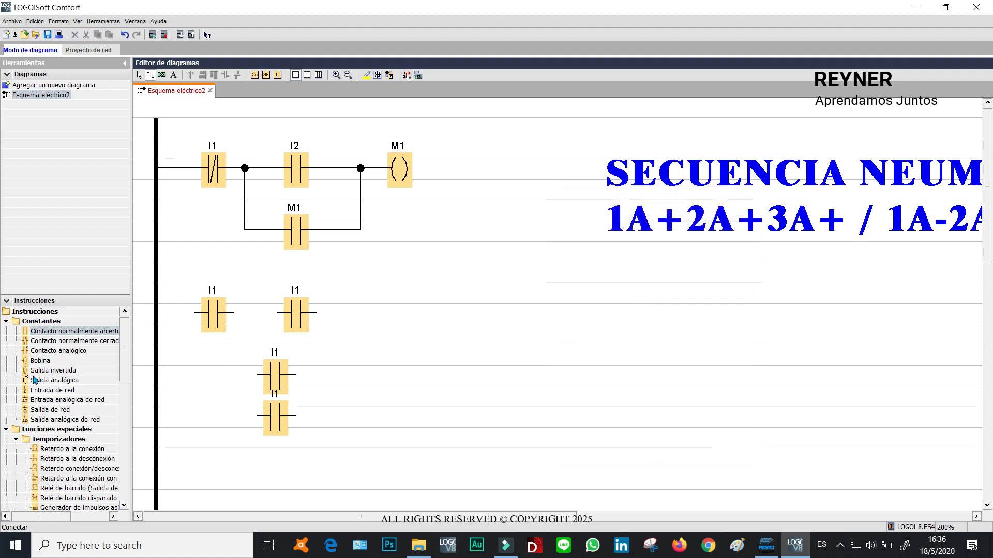
{"action": "left_click_drag", "start_coordinate": [42, 343], "coordinate": [396, 326]}
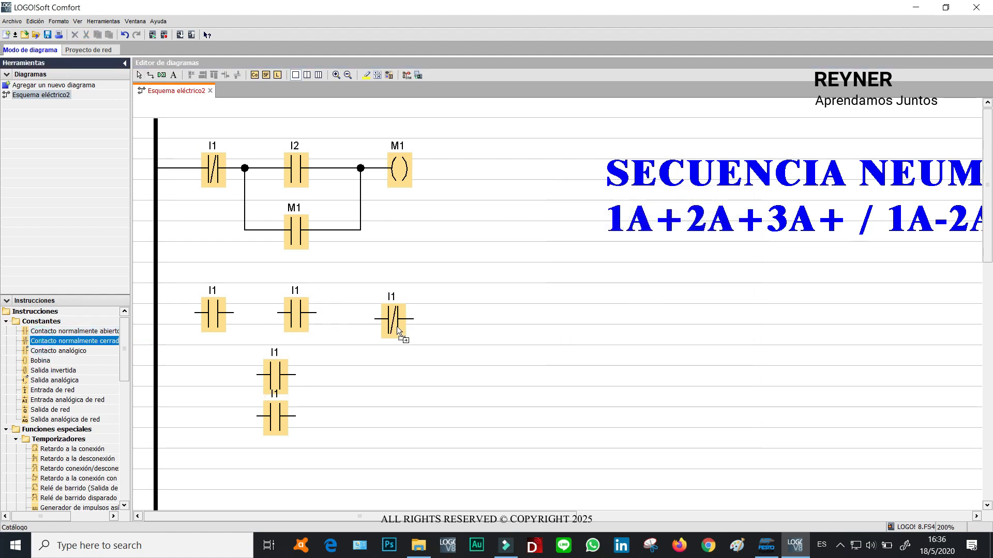
{"action": "left_click", "coordinate": [642, 448]}
Add two coils, positioning Q2 at the end of the second rung and Q1 lower down.
{"action": "left_click_drag", "start_coordinate": [41, 360], "coordinate": [486, 331]}
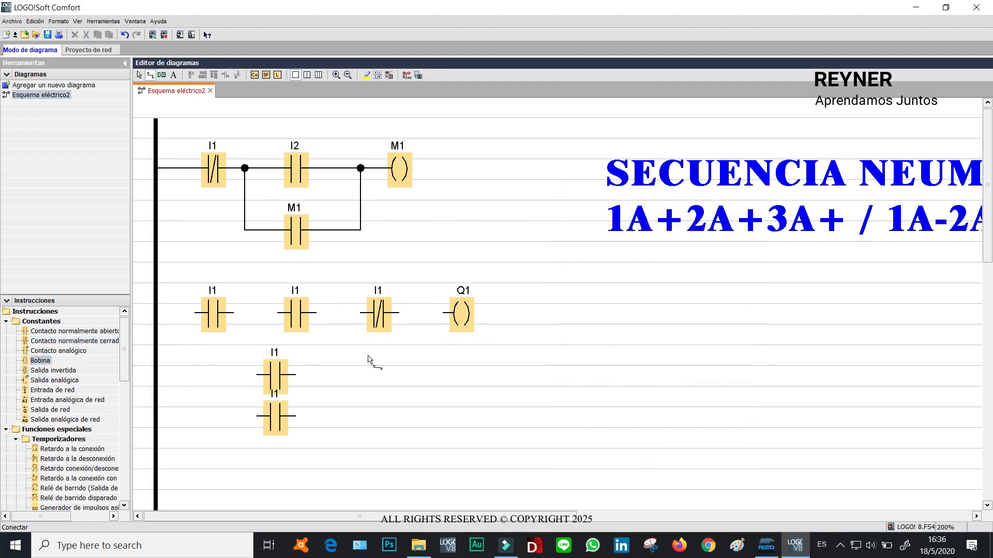
{"action": "left_click_drag", "start_coordinate": [40, 360], "coordinate": [466, 434]}
{"action": "left_click", "coordinate": [510, 401]}
{"action": "left_click_drag", "start_coordinate": [463, 324], "coordinate": [484, 448]}
{"action": "left_click_drag", "start_coordinate": [437, 418], "coordinate": [477, 335]}
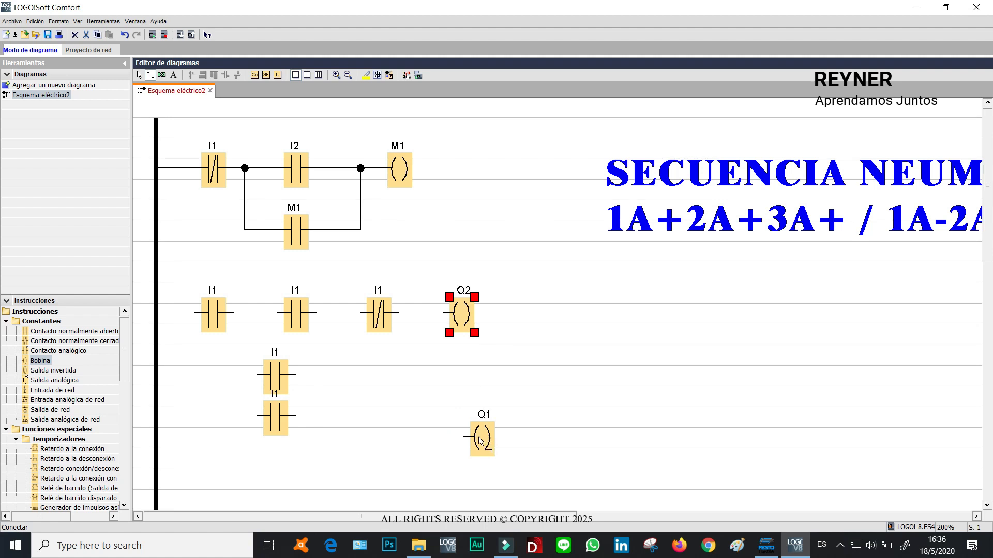
{"action": "left_click_drag", "start_coordinate": [481, 439], "coordinate": [439, 418]}
Wire the second rung from the rail through two series contacts, a parallel branch contact and the normally closed contact to Q2.
{"action": "left_click_drag", "start_coordinate": [234, 314], "coordinate": [281, 312]}
{"action": "left_click_drag", "start_coordinate": [195, 313], "coordinate": [151, 307]}
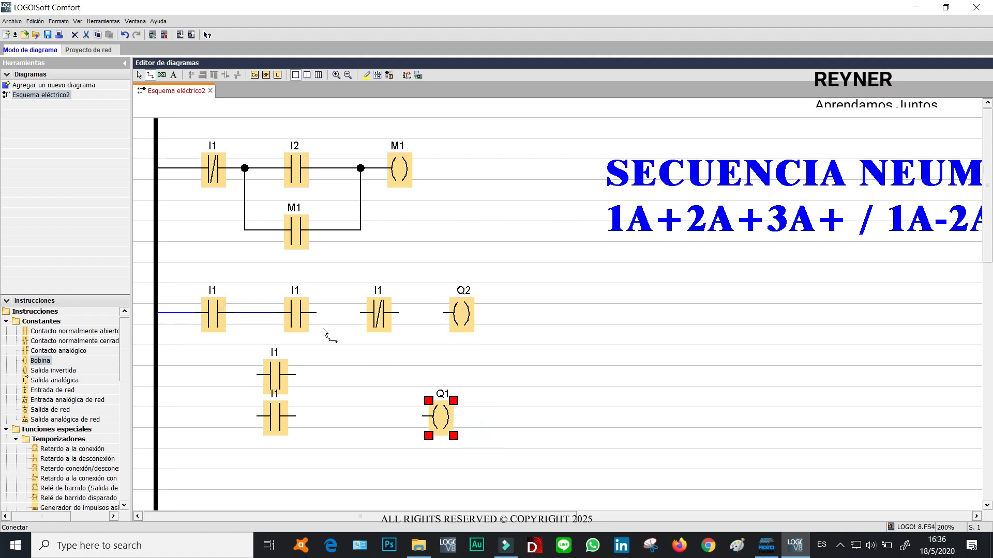
{"action": "left_click_drag", "start_coordinate": [316, 313], "coordinate": [444, 314]}
{"action": "left_click_drag", "start_coordinate": [256, 377], "coordinate": [155, 362]}
{"action": "mouse_move", "coordinate": [286, 375]}
{"action": "left_mouse_down"}
{"action": "mouse_move", "coordinate": [269, 351]}
{"action": "mouse_move", "coordinate": [266, 375]}
{"action": "mouse_move", "coordinate": [361, 374]}
{"action": "mouse_move", "coordinate": [355, 319]}
{"action": "left_mouse_up"}
Wire the third rung's contact from the rail to coil Q1 and align the coil.
{"action": "left_click_drag", "start_coordinate": [273, 421], "coordinate": [162, 437]}
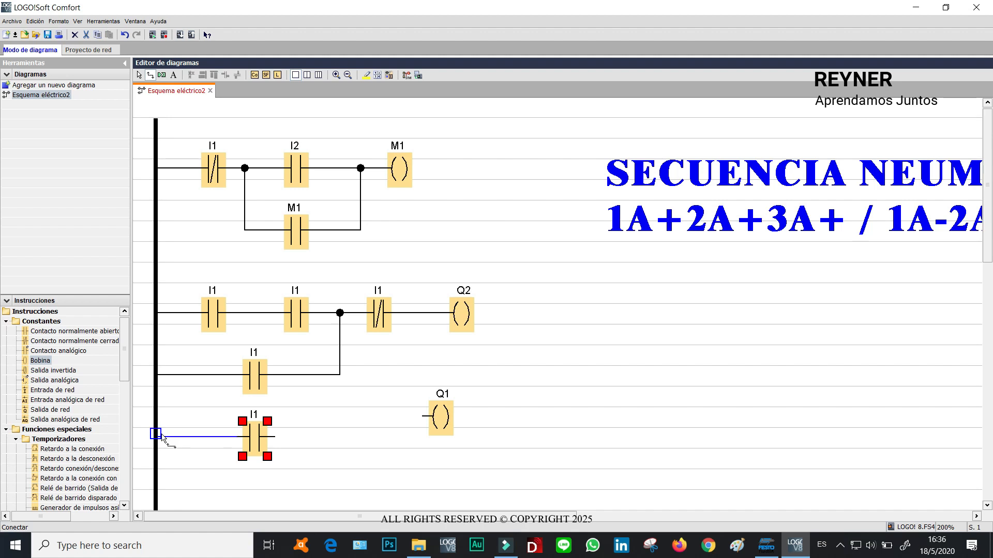
{"action": "left_click_drag", "start_coordinate": [433, 420], "coordinate": [277, 438]}
{"action": "left_click", "coordinate": [448, 413]}
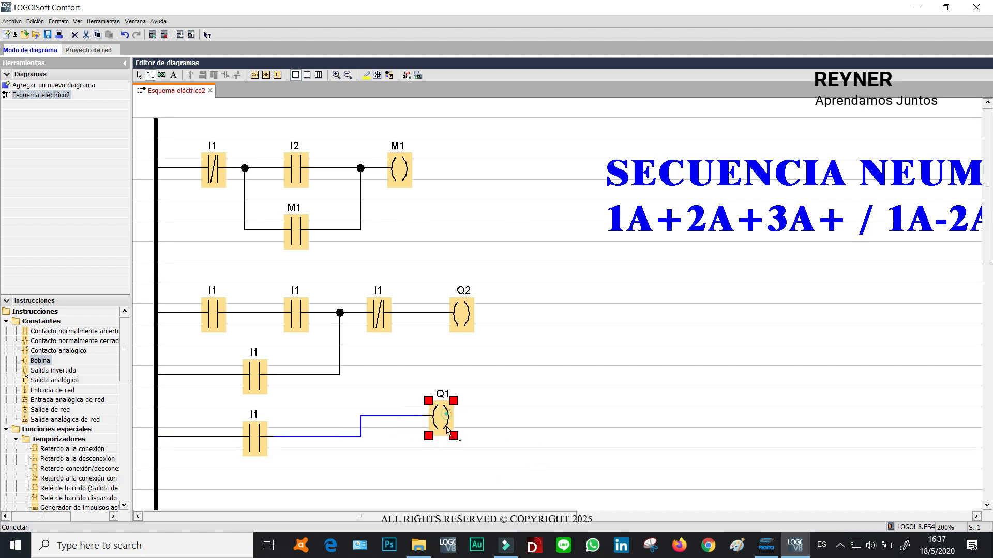
{"action": "left_click_drag", "start_coordinate": [450, 435], "coordinate": [452, 441]}
{"action": "left_click", "coordinate": [591, 397]}
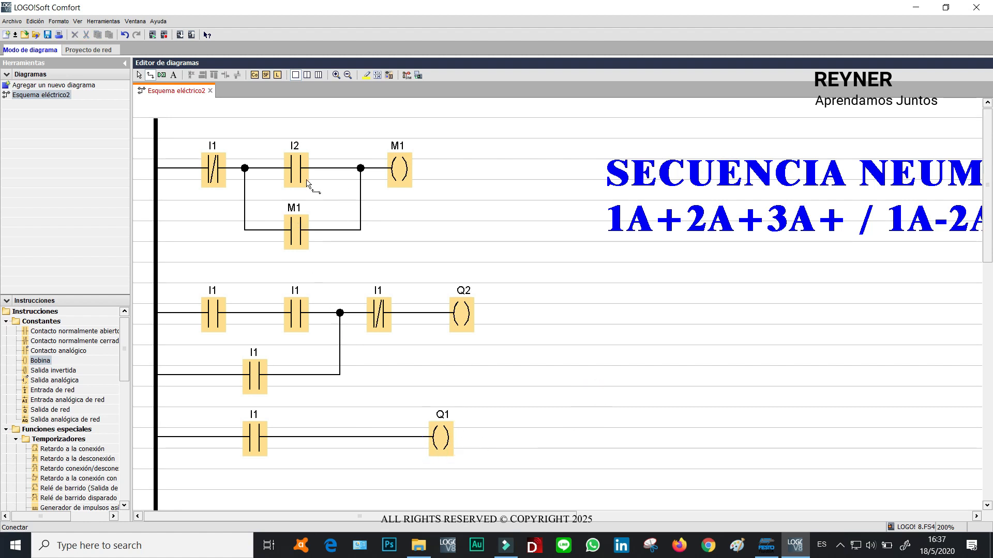
Add the comment STOP to input I1.
{"action": "double_click", "coordinate": [214, 167]}
{"action": "left_click", "coordinate": [623, 216]}
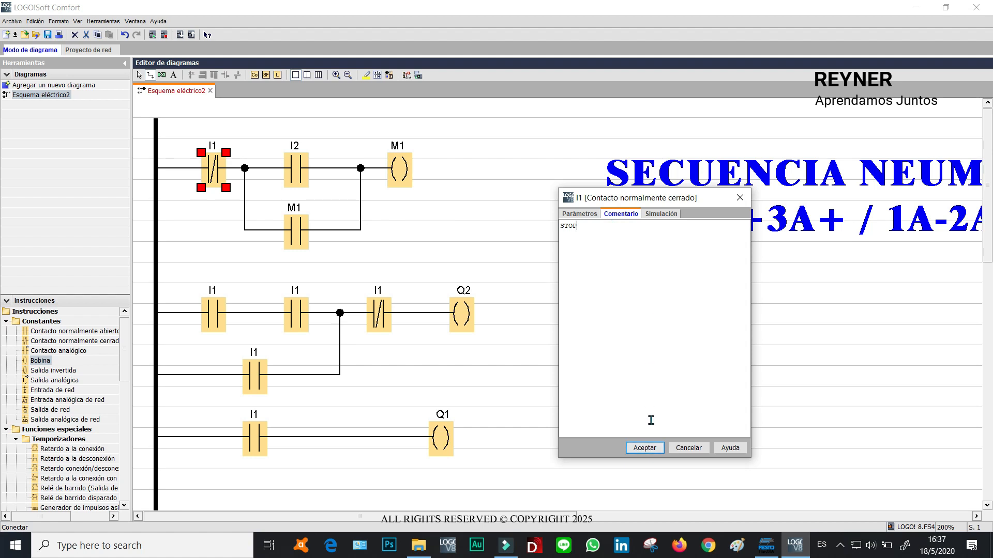
{"action": "left_click", "coordinate": [652, 449]}
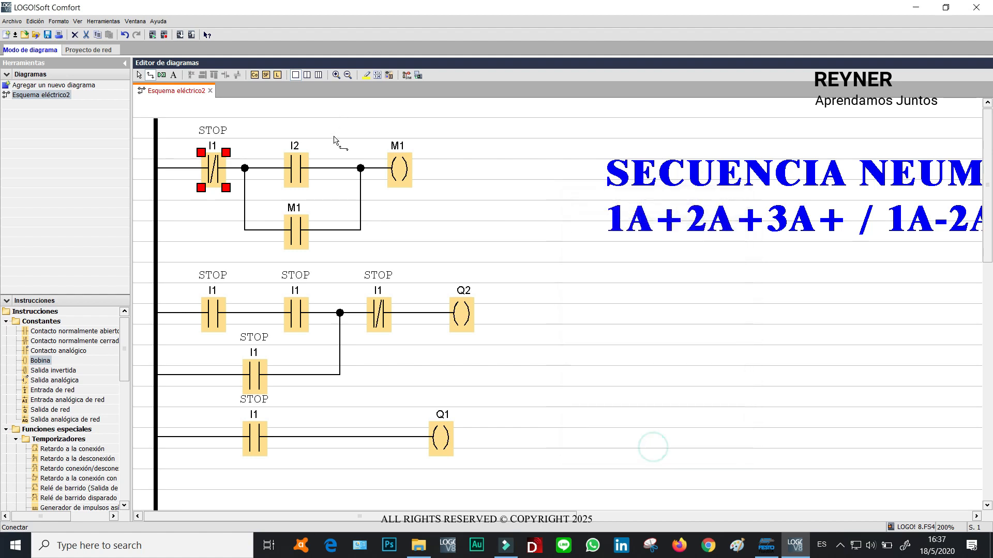
Add the comment START to input I2 and nudge its label into place.
{"action": "double_click", "coordinate": [292, 164]}
{"action": "left_click", "coordinate": [626, 213]}
{"action": "left_click", "coordinate": [591, 228]}
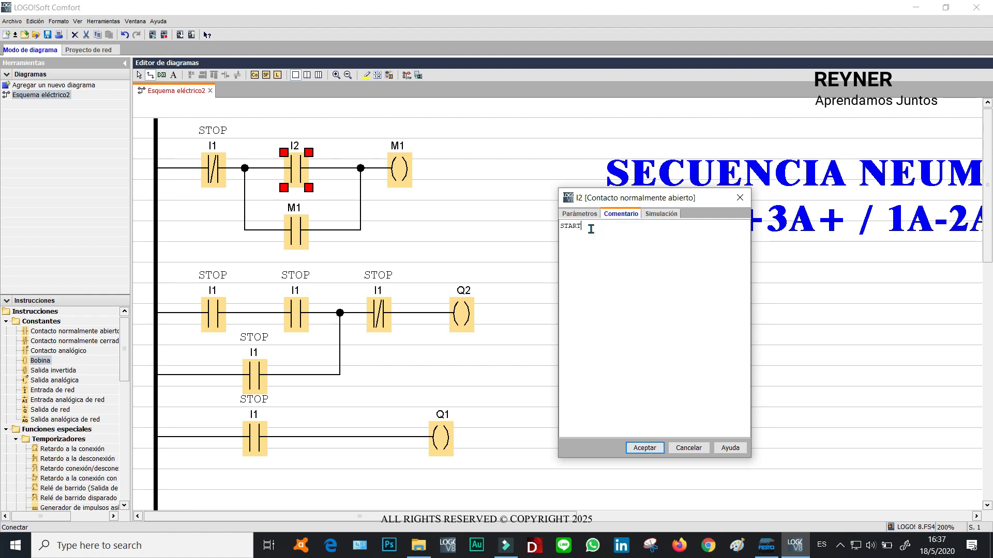
{"action": "left_click", "coordinate": [645, 448]}
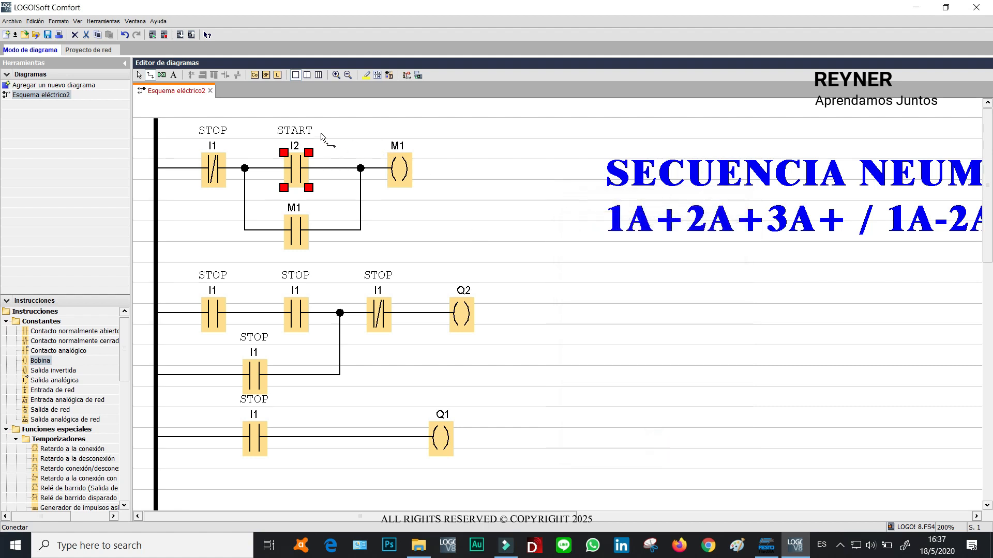
{"action": "mouse_move", "coordinate": [304, 134]}
{"action": "left_mouse_down"}
{"action": "mouse_move", "coordinate": [347, 148]}
{"action": "mouse_move", "coordinate": [331, 132]}
{"action": "mouse_move", "coordinate": [307, 132]}
{"action": "left_mouse_up"}
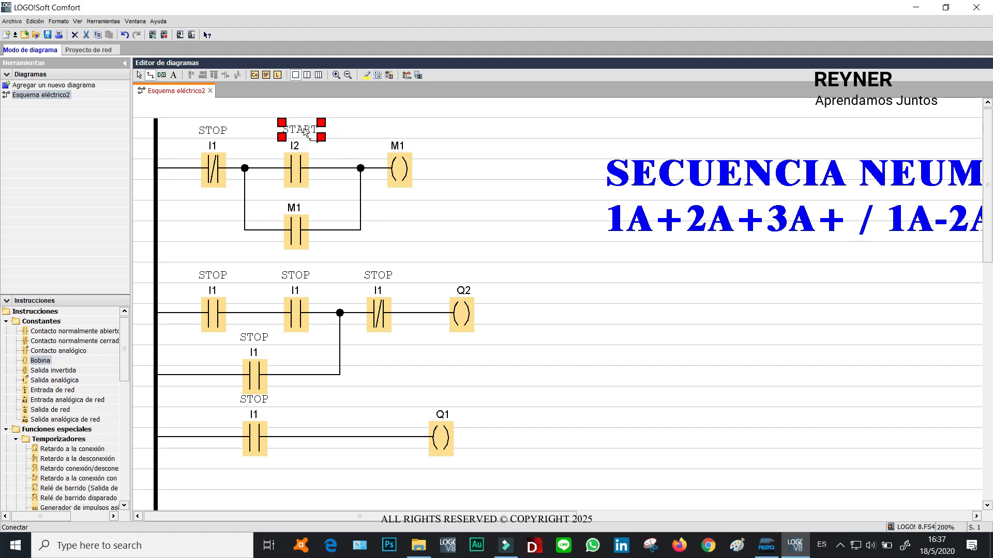
{"action": "left_click", "coordinate": [483, 161]}
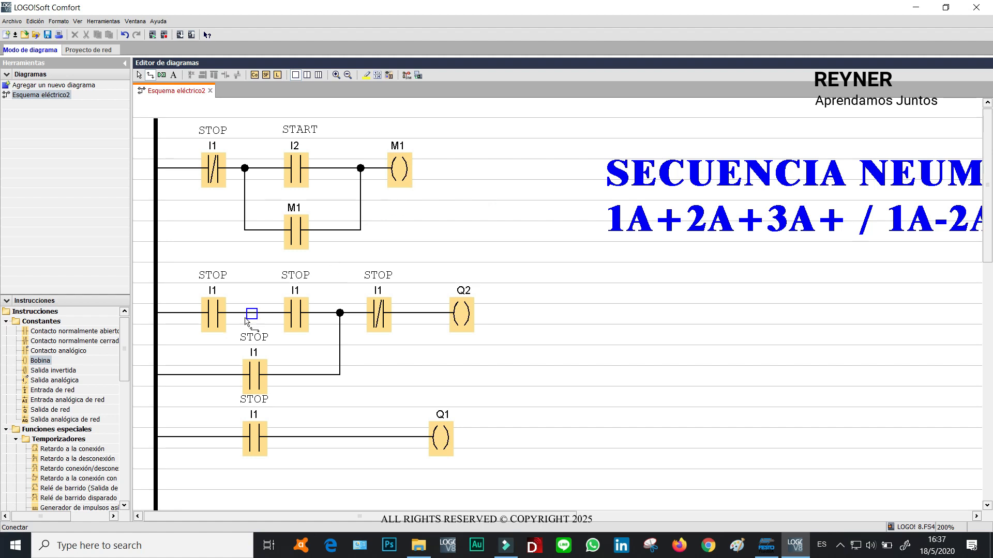
{"action": "left_click", "coordinate": [623, 492]}
{"action": "left_click_drag", "start_coordinate": [595, 486], "coordinate": [127, 254]}
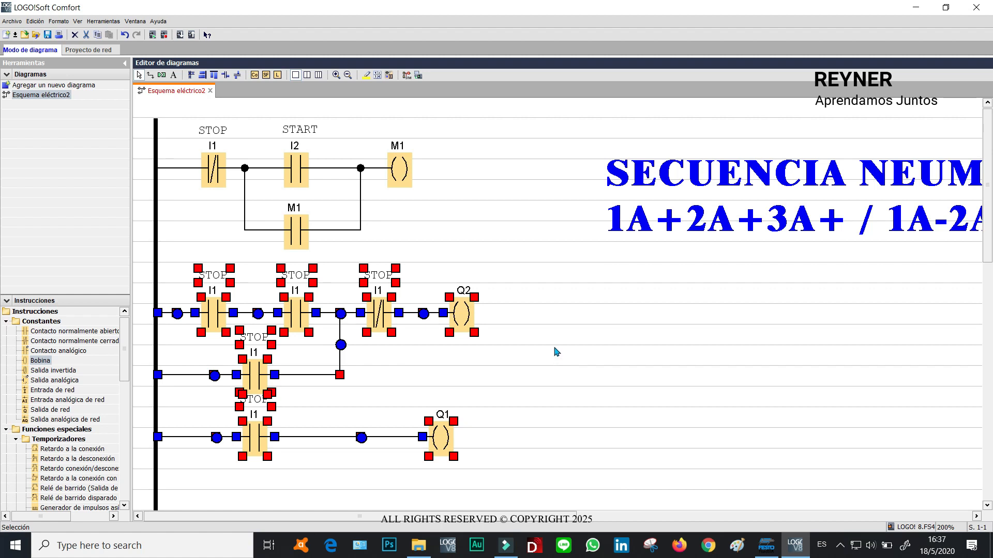
{"action": "left_click", "coordinate": [559, 329]}
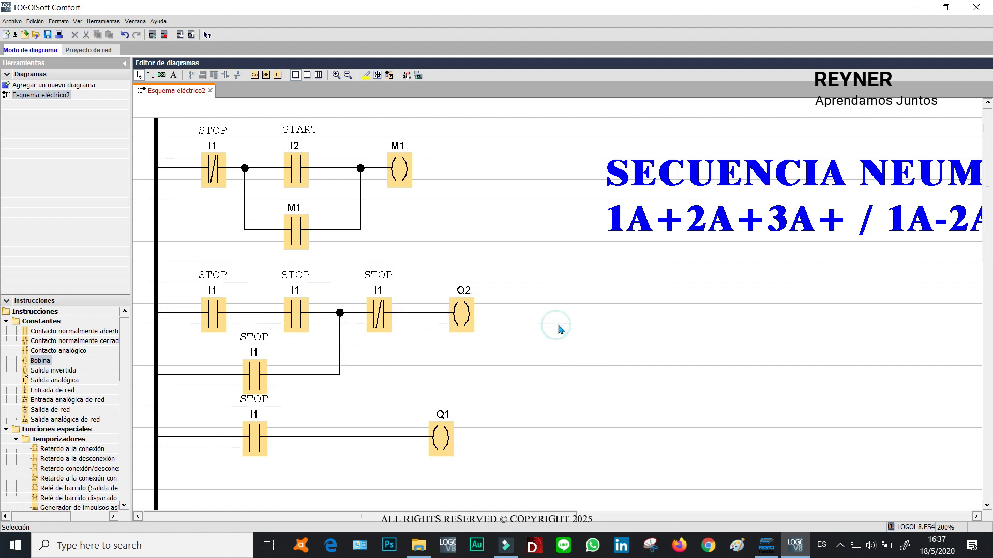
Reassign the second rung's output coil to flag M2.
{"action": "double_click", "coordinate": [466, 315]}
{"action": "left_click", "coordinate": [460, 192]}
{"action": "type", "text": "M"}
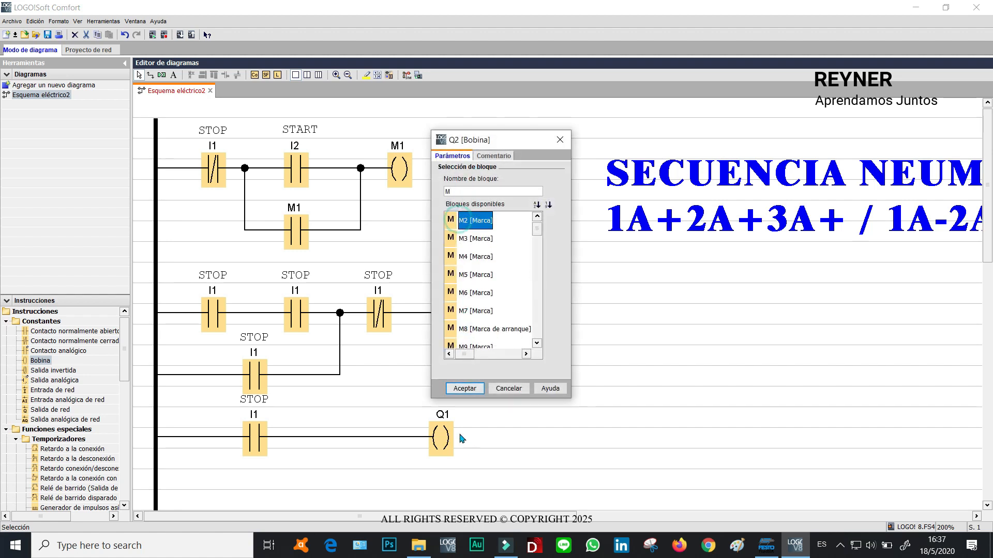
{"action": "left_click", "coordinate": [464, 389]}
{"action": "left_click", "coordinate": [561, 322]}
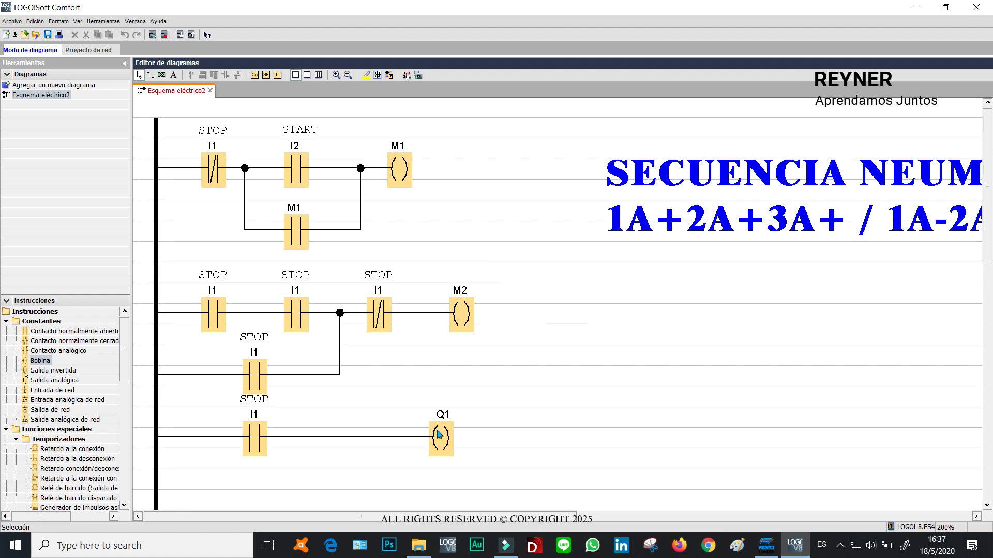
{"action": "left_click", "coordinate": [442, 436]}
{"action": "left_click", "coordinate": [558, 306]}
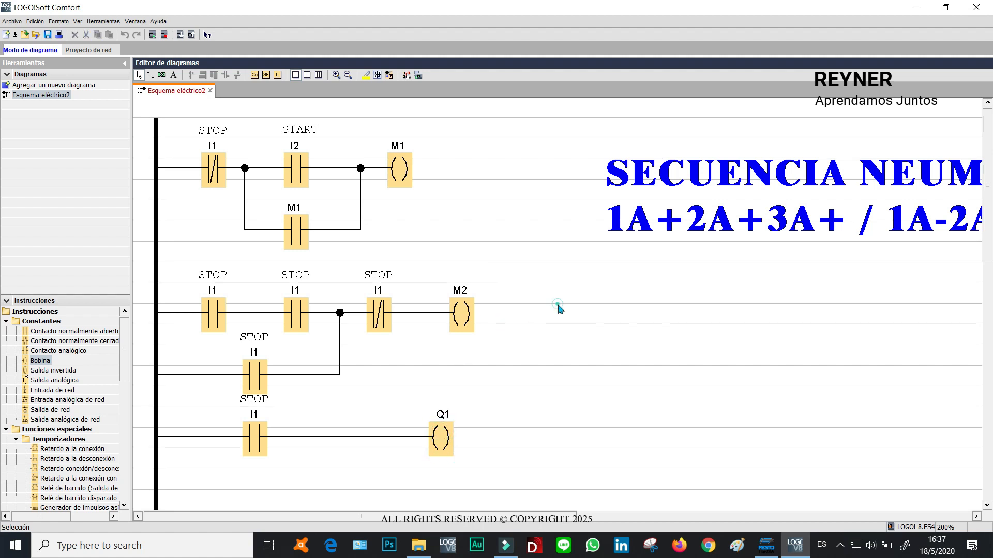
{"action": "left_click", "coordinate": [461, 314]}
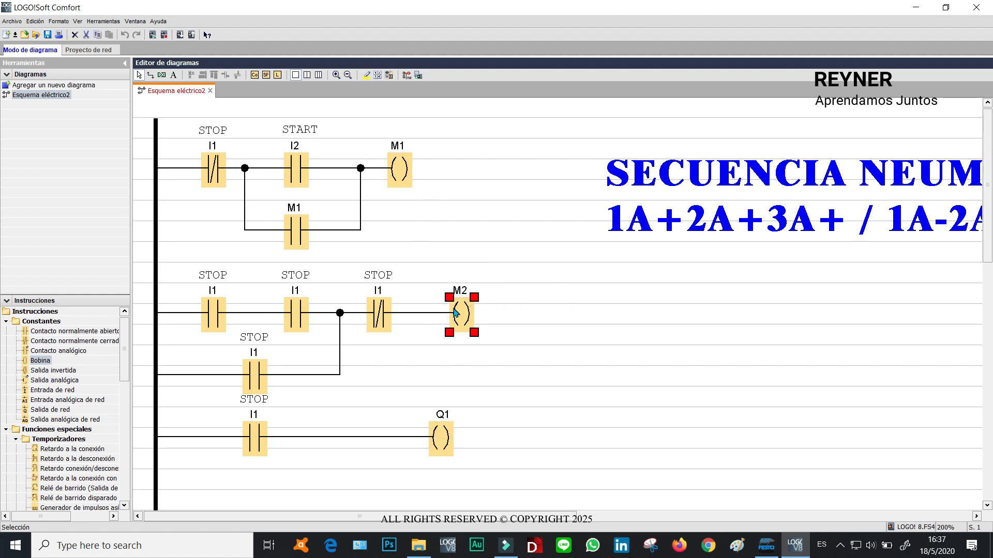
{"action": "left_click", "coordinate": [613, 358]}
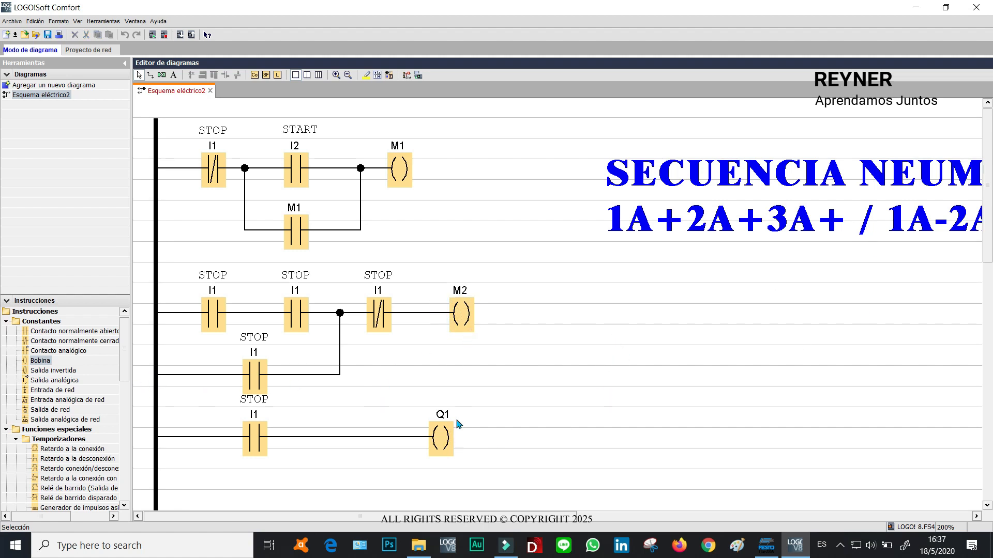
{"action": "left_click", "coordinate": [445, 440]}
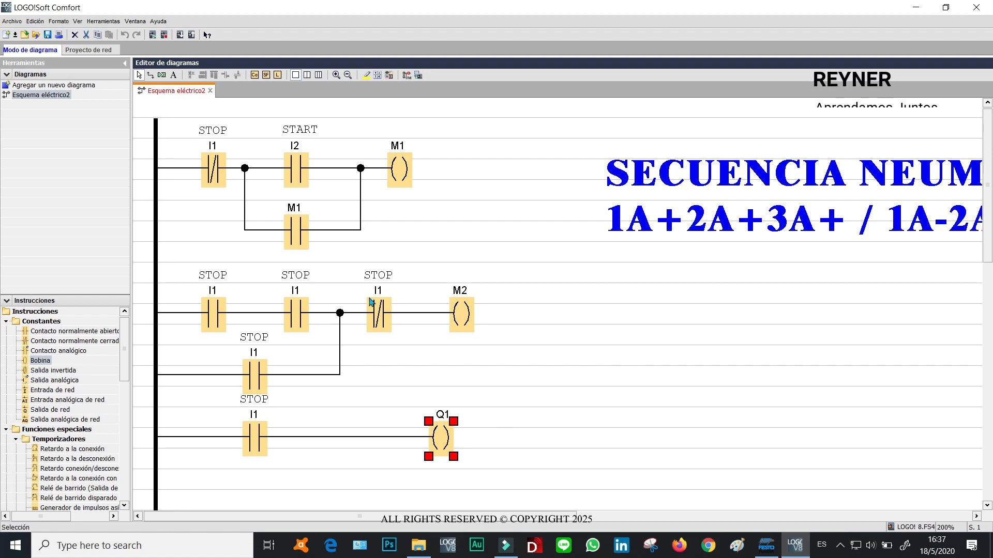
{"action": "left_click", "coordinate": [523, 395]}
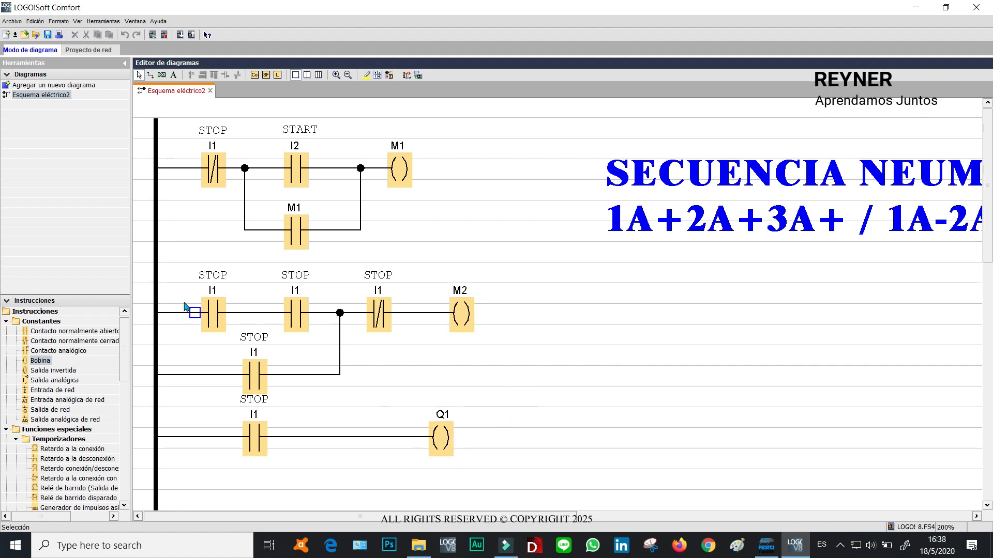
Reassign the second rung's first contact to flag M1.
{"action": "left_click", "coordinate": [220, 318]}
{"action": "double_click", "coordinate": [214, 315]}
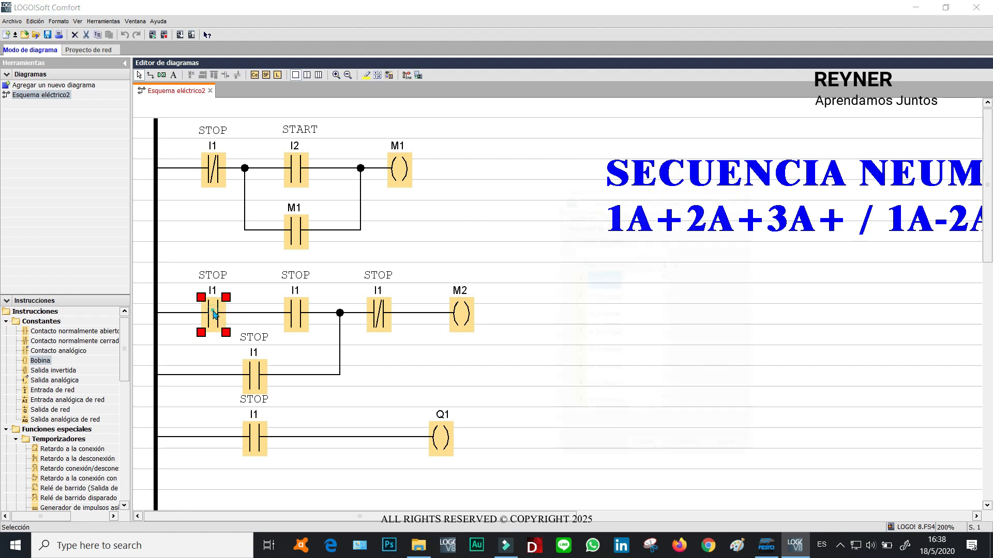
{"action": "left_click", "coordinate": [583, 252]}
{"action": "type", "text": "M"}
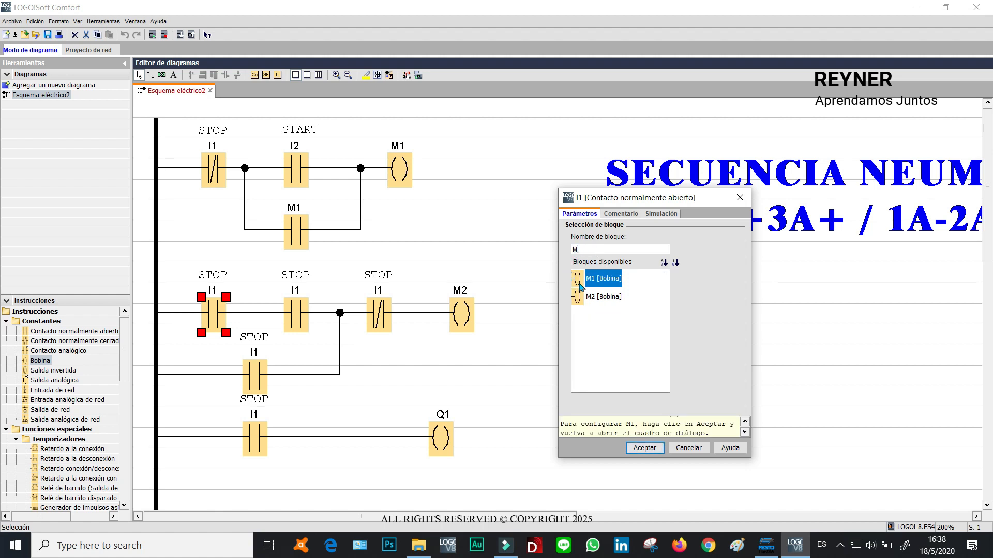
{"action": "left_click", "coordinate": [644, 448]}
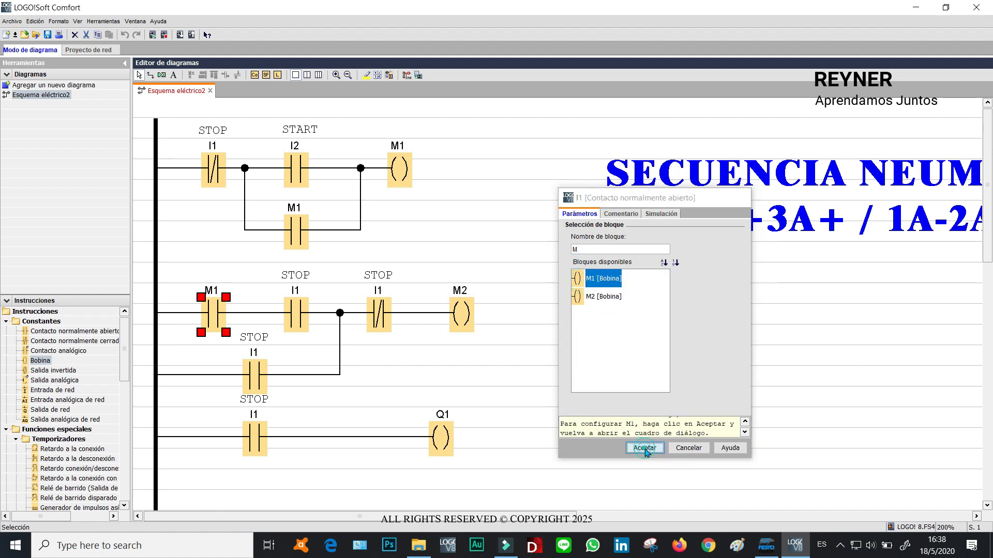
{"action": "left_click", "coordinate": [480, 193]}
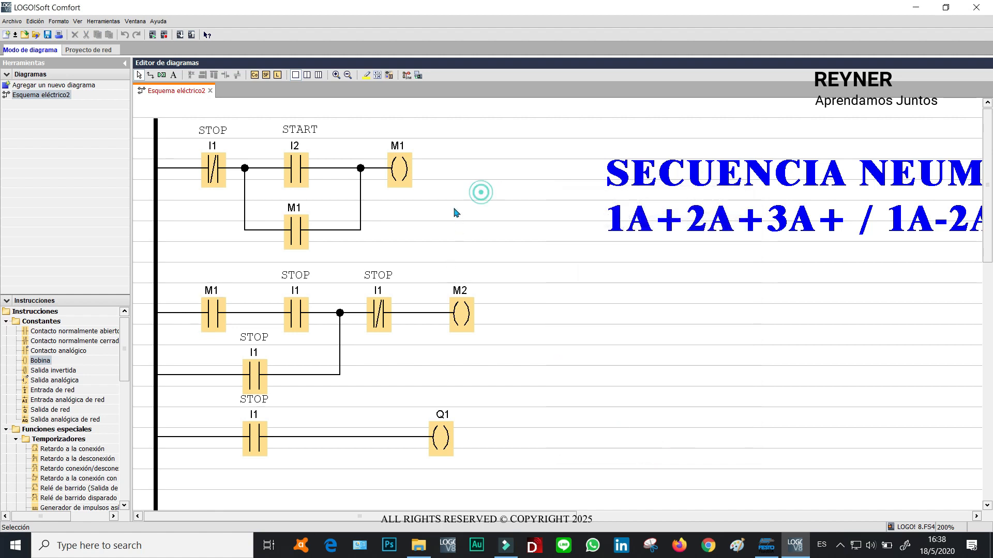
Reassign the second rung's middle contact to input I3.
{"action": "double_click", "coordinate": [297, 315]}
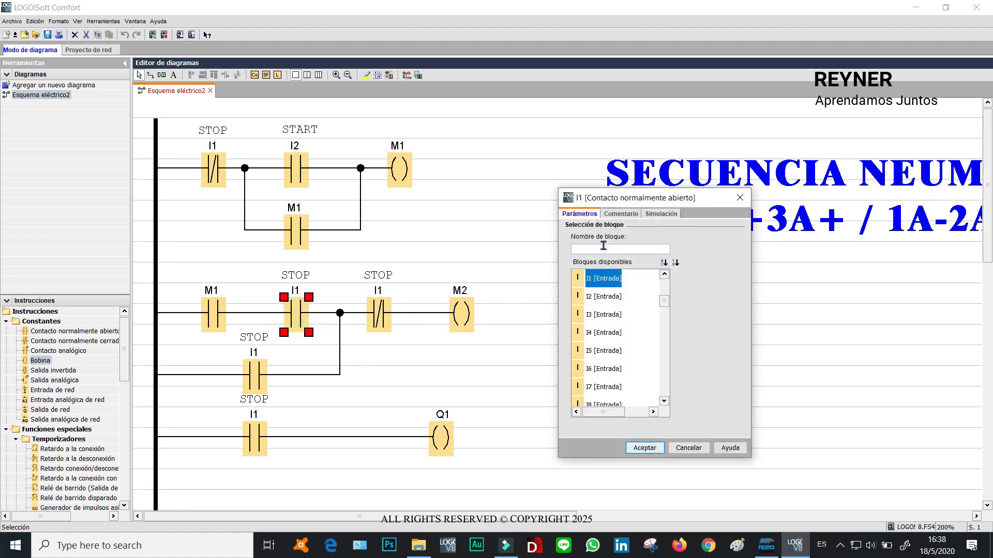
{"action": "left_click", "coordinate": [588, 321]}
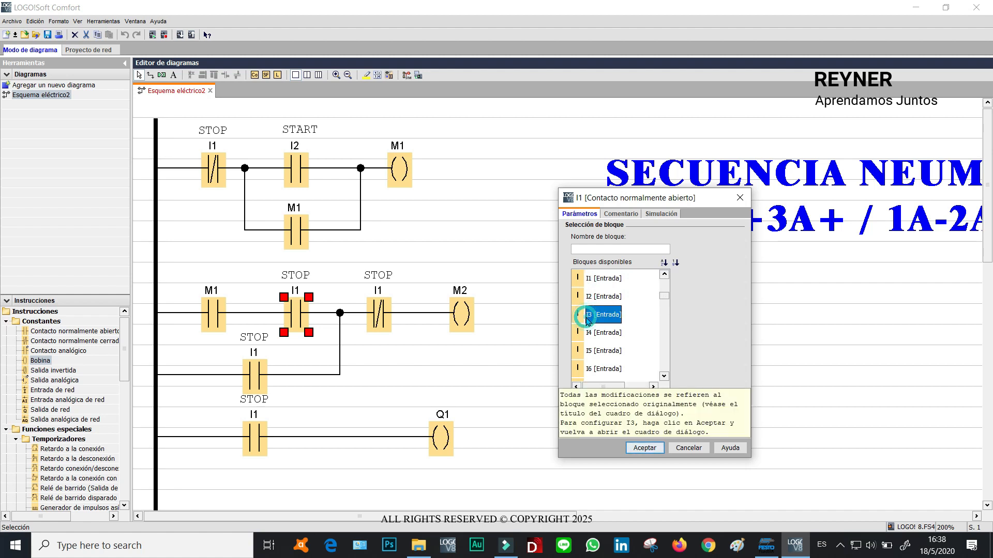
{"action": "left_click", "coordinate": [639, 449]}
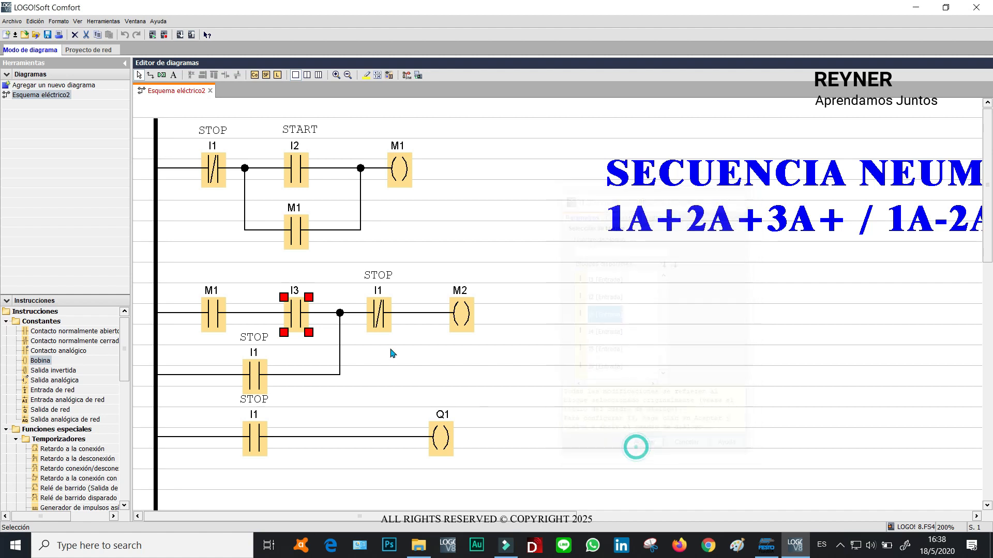
Add the comment 3B0 to input I3.
{"action": "left_click", "coordinate": [308, 162]}
{"action": "double_click", "coordinate": [296, 319]}
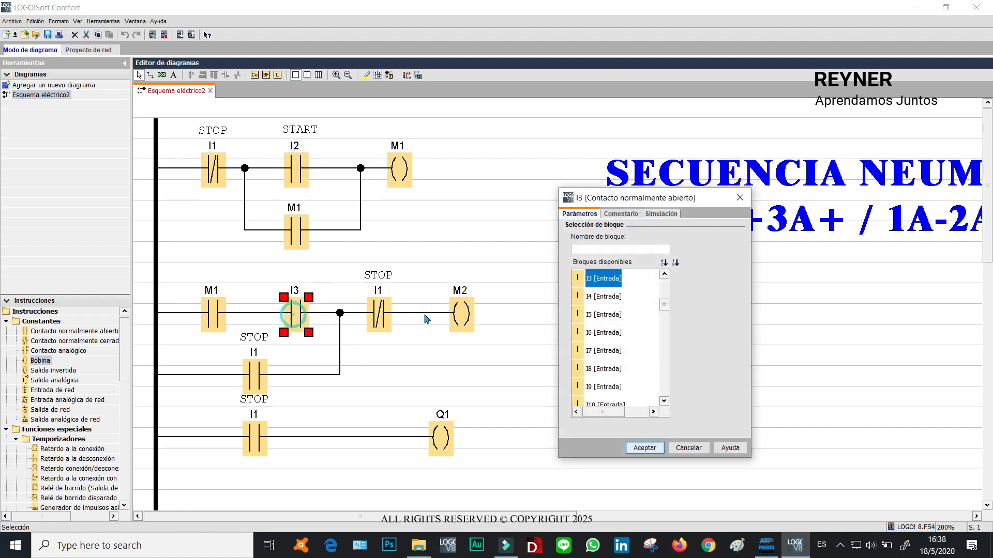
{"action": "left_click", "coordinate": [622, 214]}
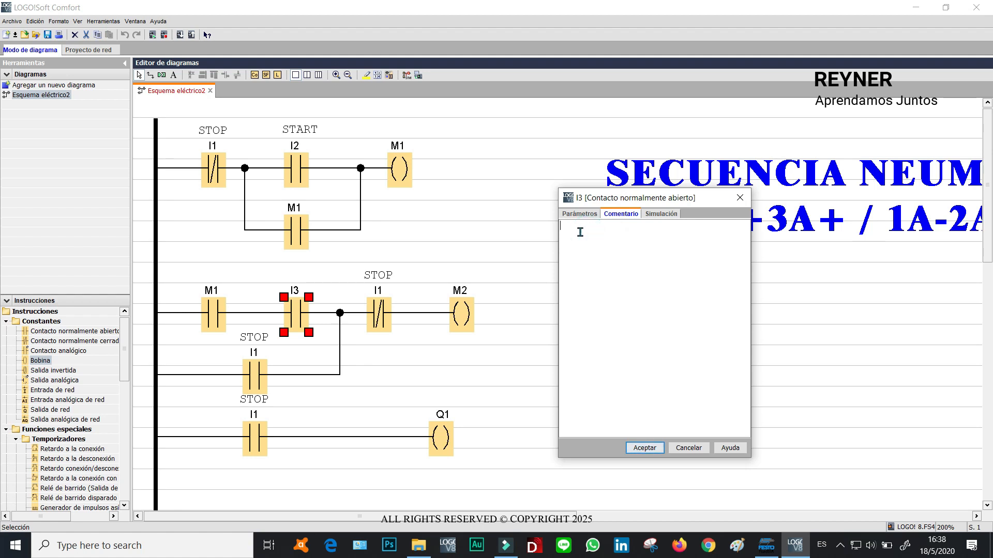
{"action": "left_click", "coordinate": [645, 448]}
Format the 3B0 comment as Dutch801 XBd BT, 18 pt, bold, blue, and nudge it into place.
{"action": "left_click_drag", "start_coordinate": [290, 280], "coordinate": [322, 292]}
{"action": "double_click", "coordinate": [323, 290]}
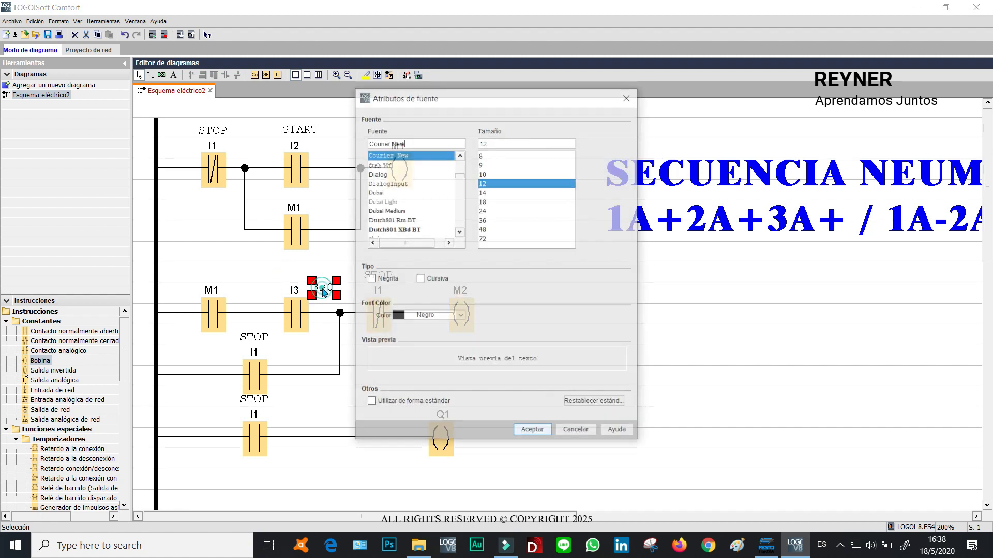
{"action": "left_click", "coordinate": [492, 201]}
{"action": "left_click", "coordinate": [396, 230]}
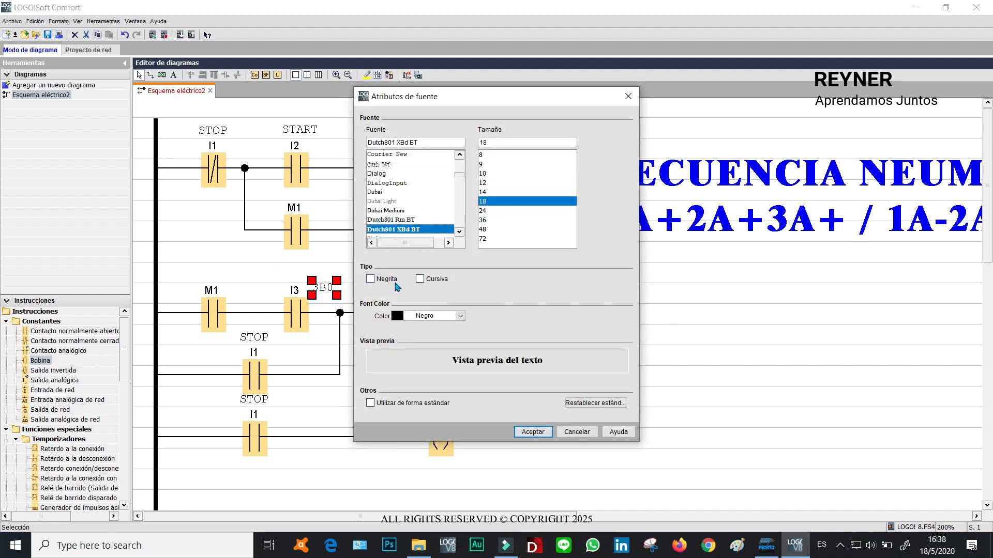
{"action": "left_click", "coordinate": [370, 280]}
{"action": "left_click", "coordinate": [460, 316]}
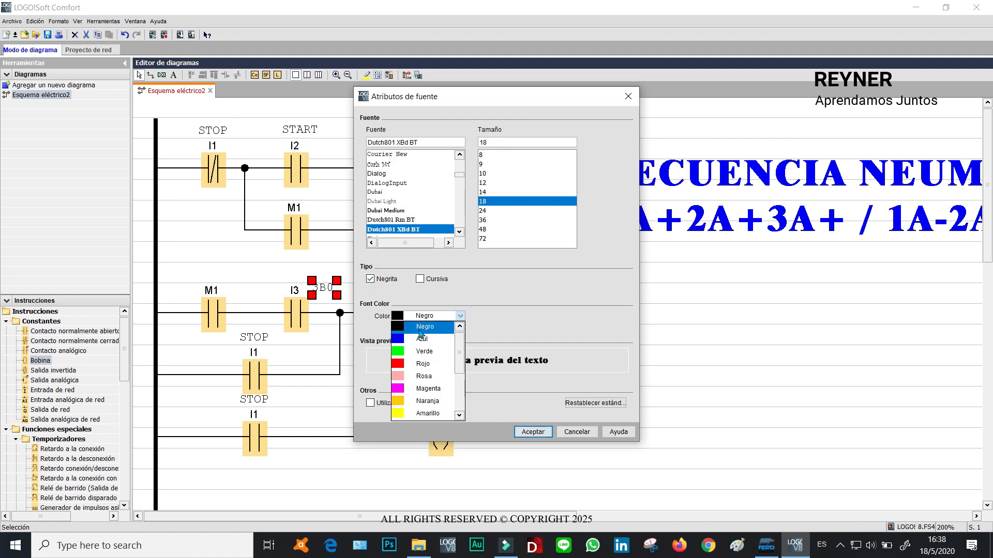
{"action": "left_click", "coordinate": [411, 328]}
{"action": "left_click", "coordinate": [533, 433]}
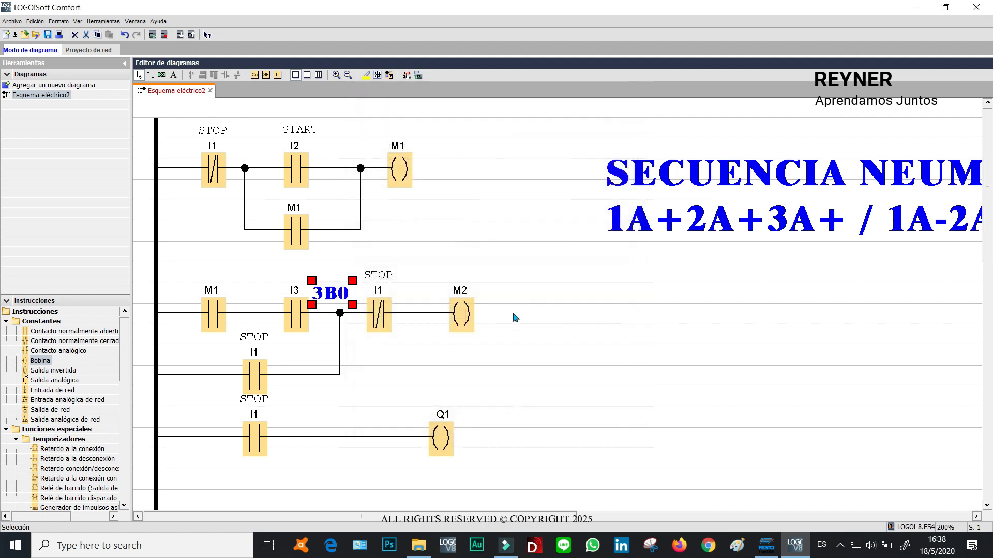
{"action": "left_click_drag", "start_coordinate": [343, 299], "coordinate": [337, 292]}
{"action": "left_click", "coordinate": [527, 235]}
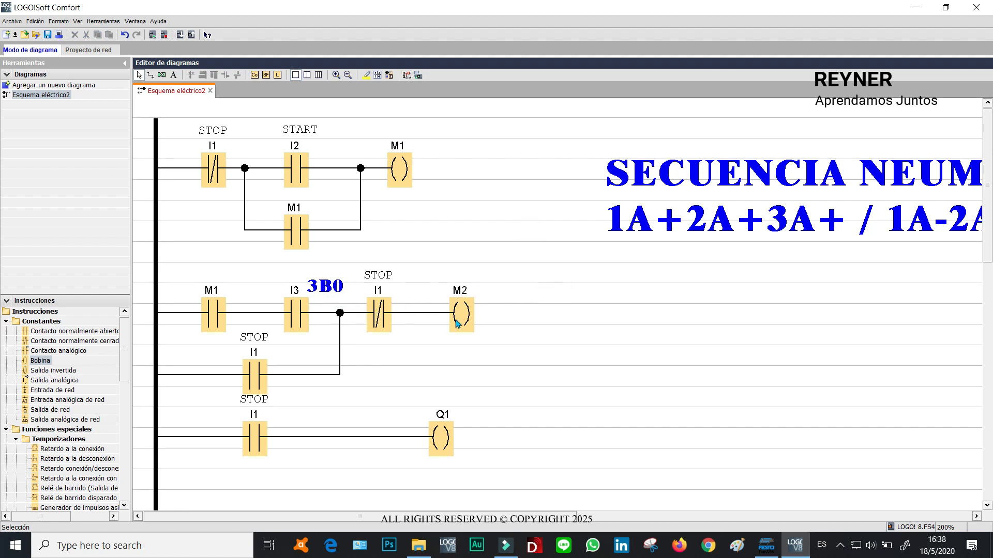
Shift the second rung's normally closed I1 contact slightly right toward the M2 coil.
{"action": "left_click", "coordinate": [466, 314]}
{"action": "left_click_drag", "start_coordinate": [378, 314], "coordinate": [399, 316]}
{"action": "left_click", "coordinate": [512, 231]}
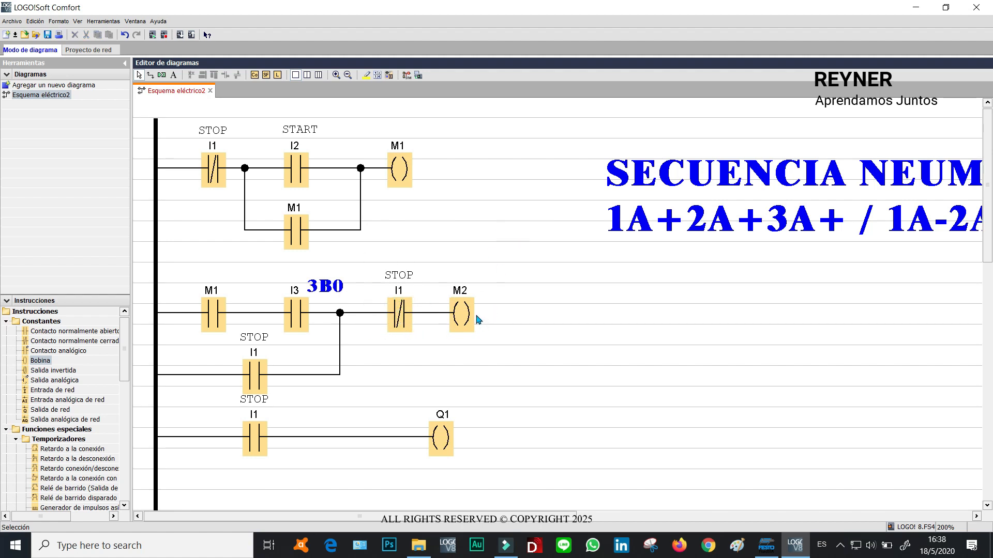
{"action": "left_click", "coordinate": [506, 233]}
{"action": "left_click", "coordinate": [462, 321]}
{"action": "left_click", "coordinate": [512, 231]}
{"action": "left_click", "coordinate": [499, 252]}
{"action": "left_click", "coordinate": [399, 325]}
{"action": "left_click", "coordinate": [498, 205]}
{"action": "left_click", "coordinate": [401, 316]}
{"action": "left_click", "coordinate": [462, 314]}
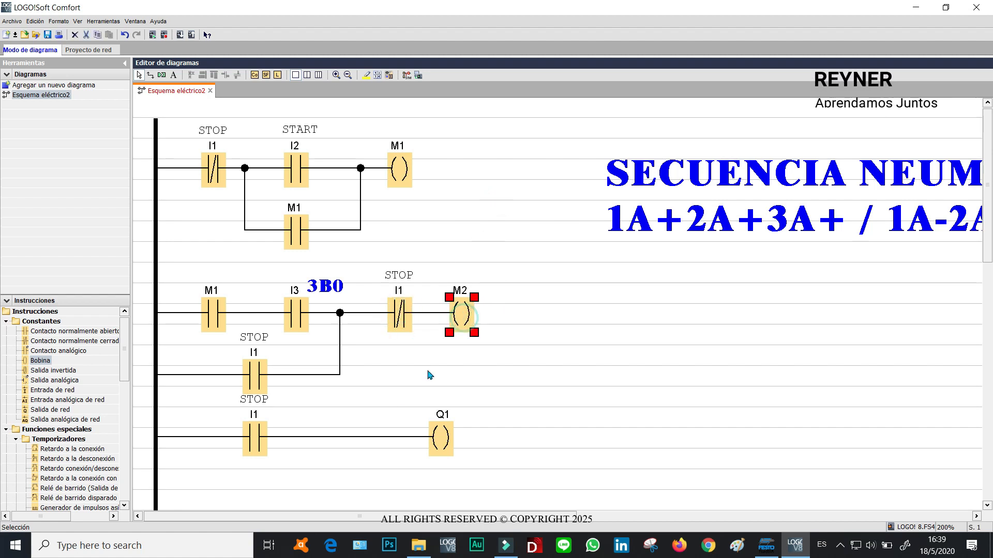
Reassign the second rung's parallel branch contact to flag M2.
{"action": "double_click", "coordinate": [249, 380]}
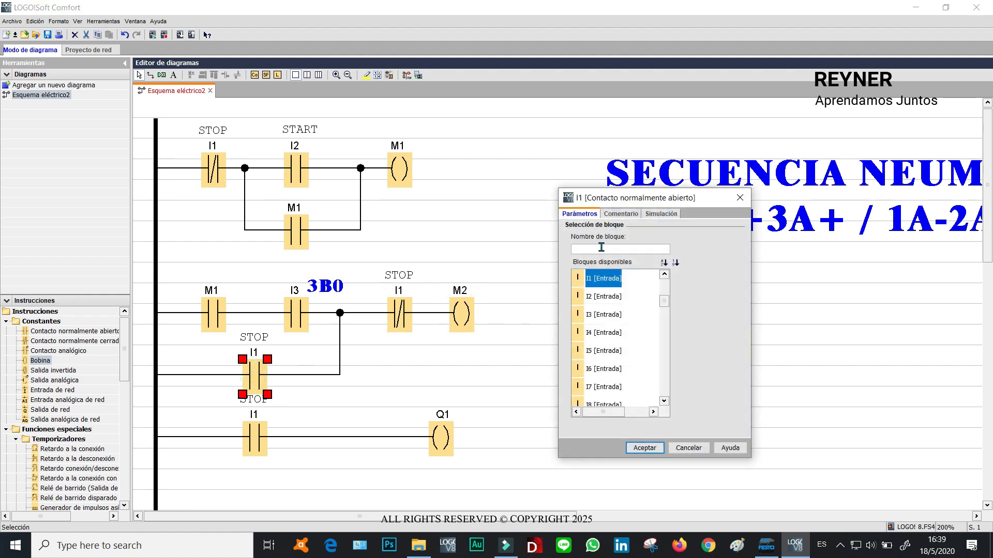
{"action": "type", "text": "M"}
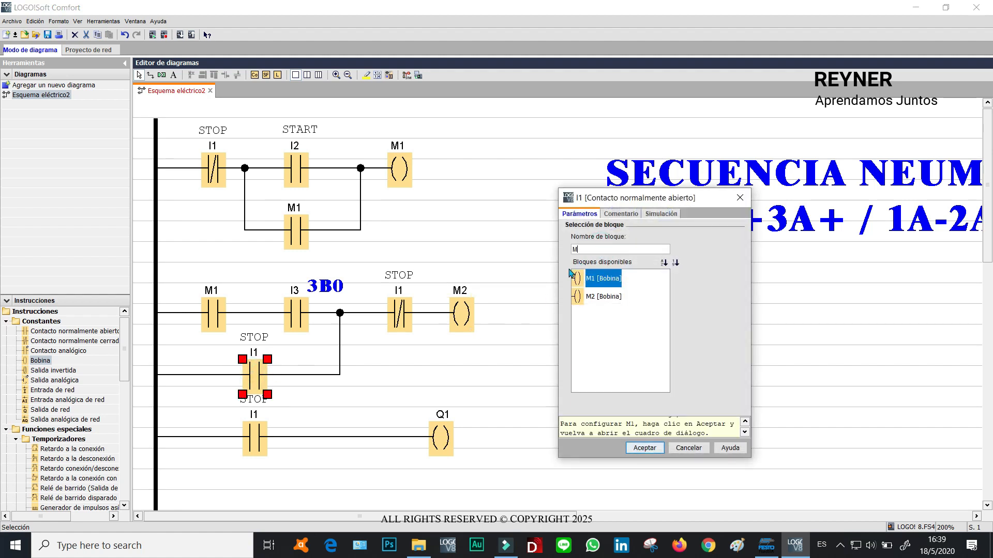
{"action": "left_click", "coordinate": [590, 298]}
{"action": "left_click", "coordinate": [644, 448]}
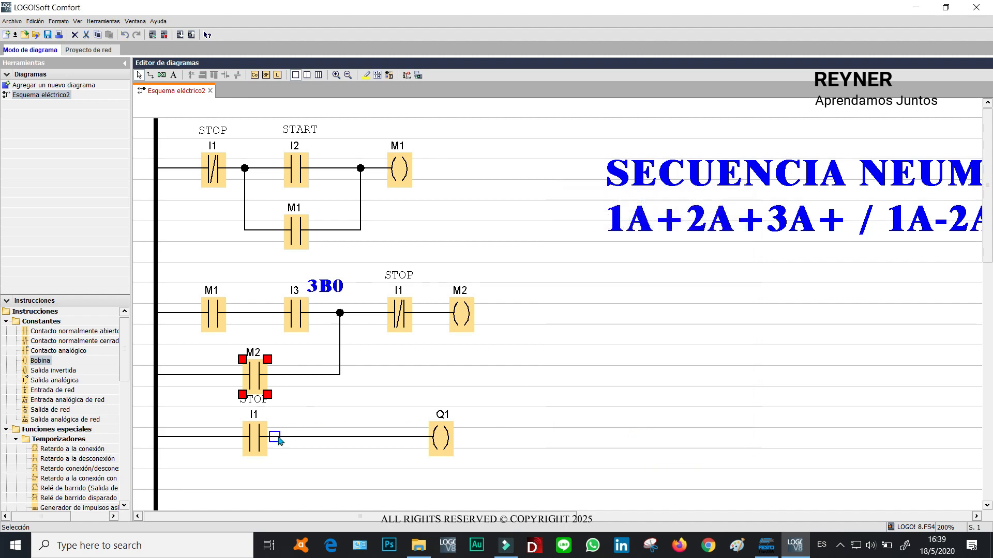
Reassign the third rung's contact to flag M2.
{"action": "double_click", "coordinate": [253, 437]}
{"action": "left_click", "coordinate": [581, 249]}
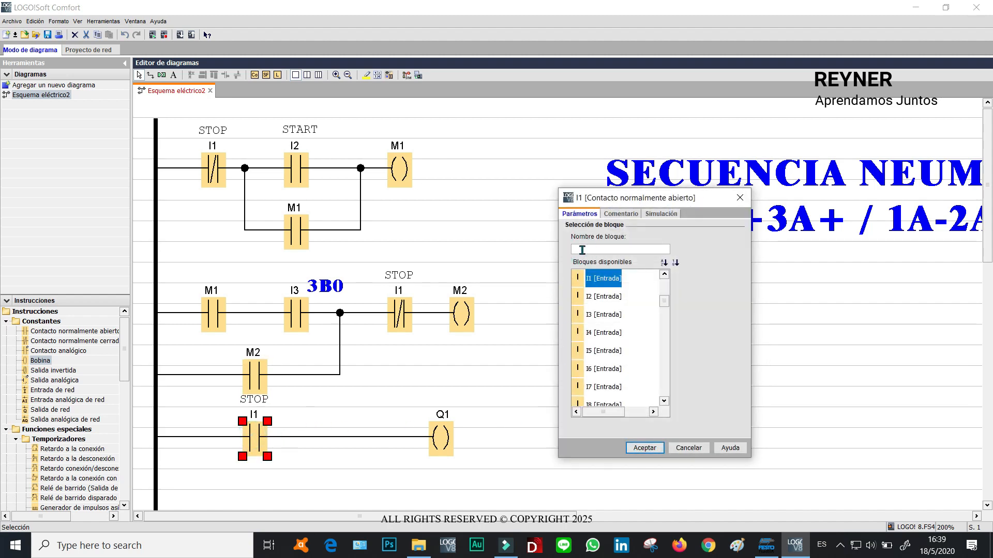
{"action": "type", "text": "M"}
{"action": "left_click", "coordinate": [587, 300]}
{"action": "left_click", "coordinate": [641, 448]}
{"action": "left_click", "coordinate": [624, 359]}
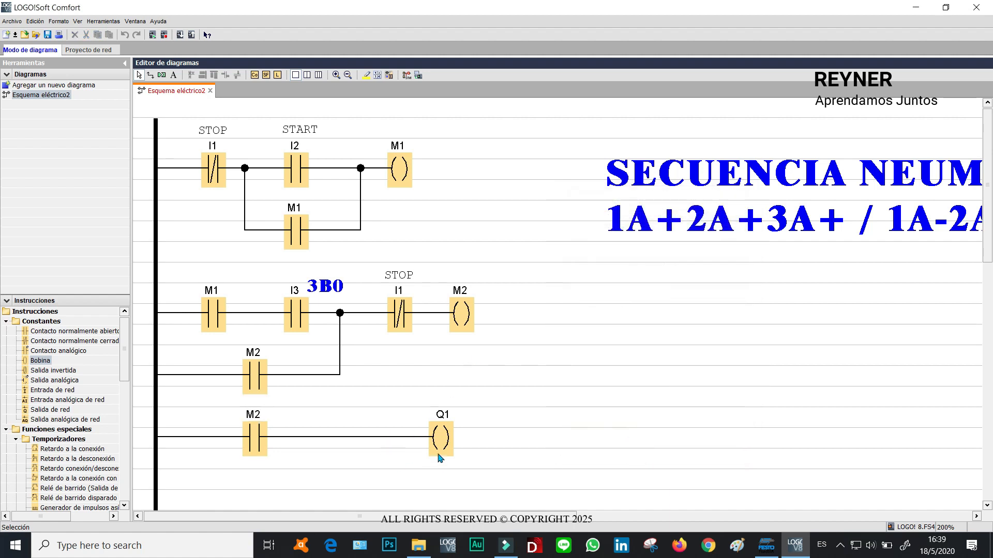
Add the comment 1Y1 to output Q1 and move its label beside the coil.
{"action": "left_click", "coordinate": [465, 312]}
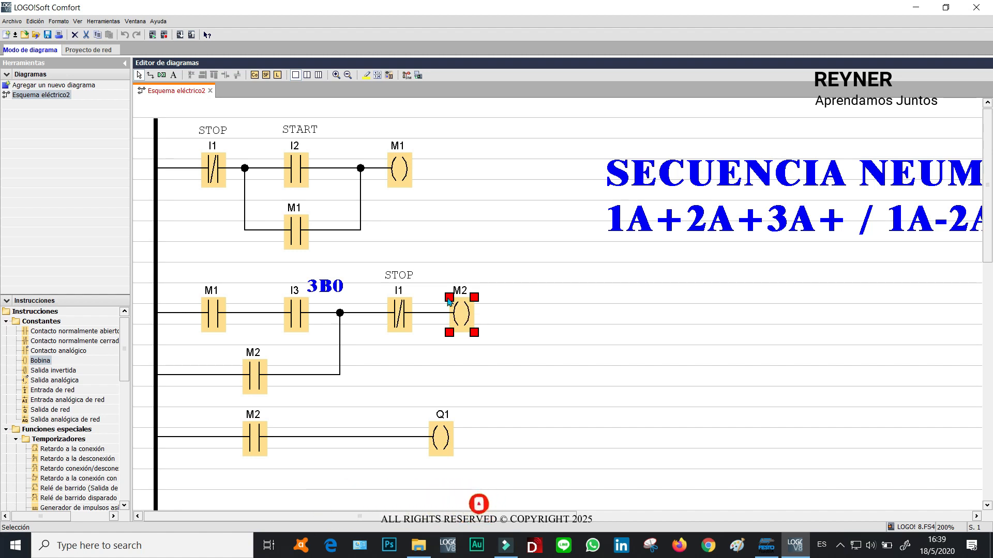
{"action": "left_click", "coordinate": [538, 341]}
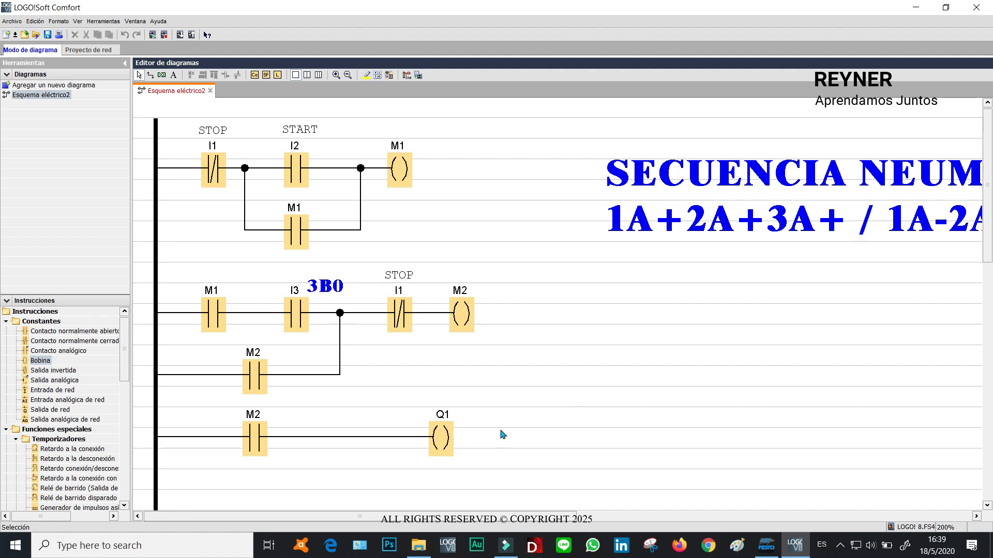
{"action": "double_click", "coordinate": [445, 437]}
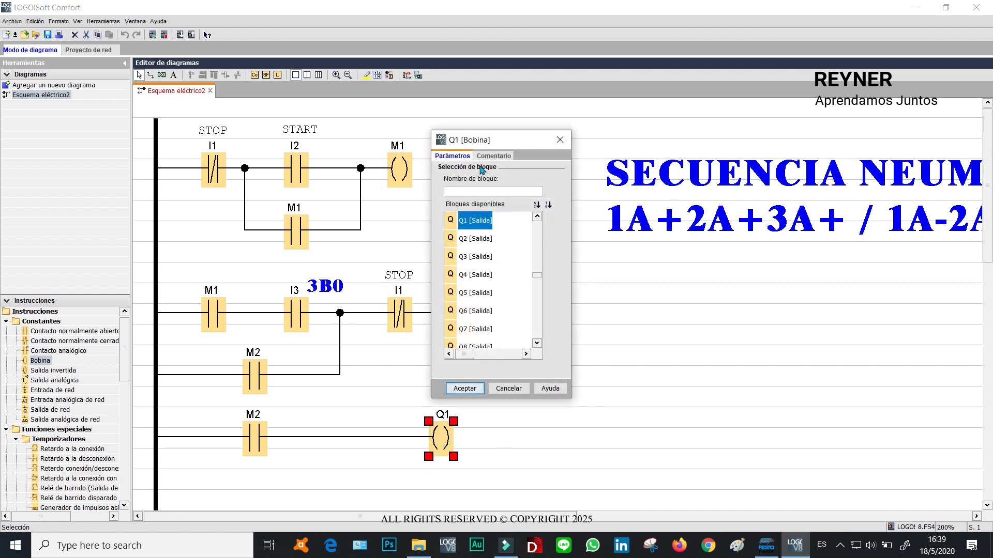
{"action": "left_click", "coordinate": [494, 156]}
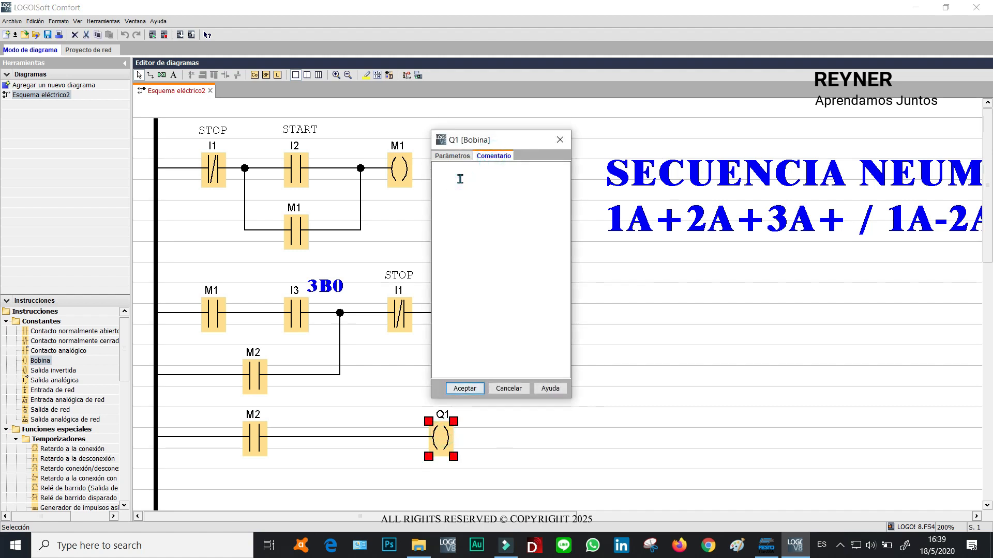
{"action": "type", "text": "1Y1"}
{"action": "left_click", "coordinate": [461, 388]}
{"action": "left_click_drag", "start_coordinate": [448, 400], "coordinate": [471, 445]}
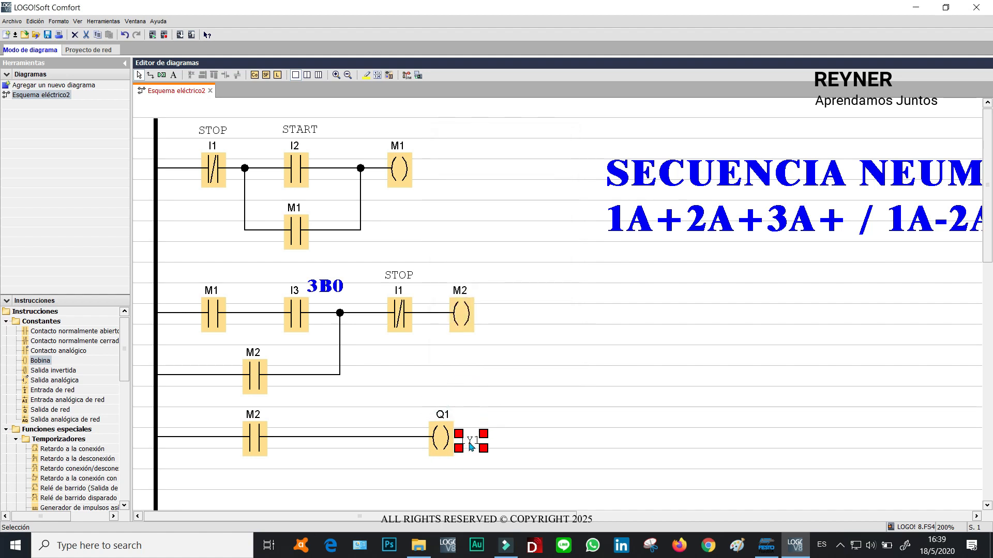
Format the 1Y1 comment as Dutch801 XBd BT, 18 pt, bold, blue, and nudge it into place.
{"action": "double_click", "coordinate": [471, 445]}
{"action": "left_click", "coordinate": [385, 229]}
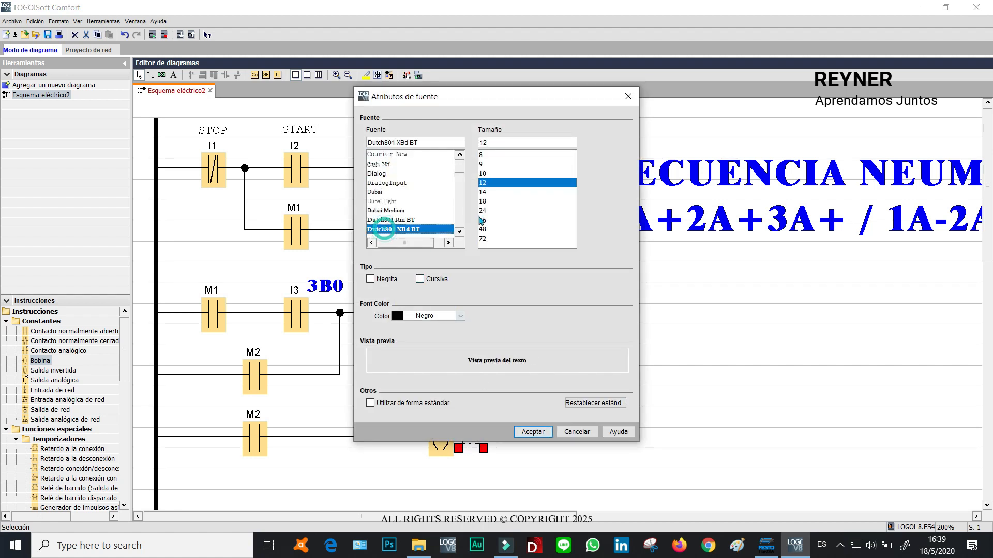
{"action": "left_click", "coordinate": [491, 203]}
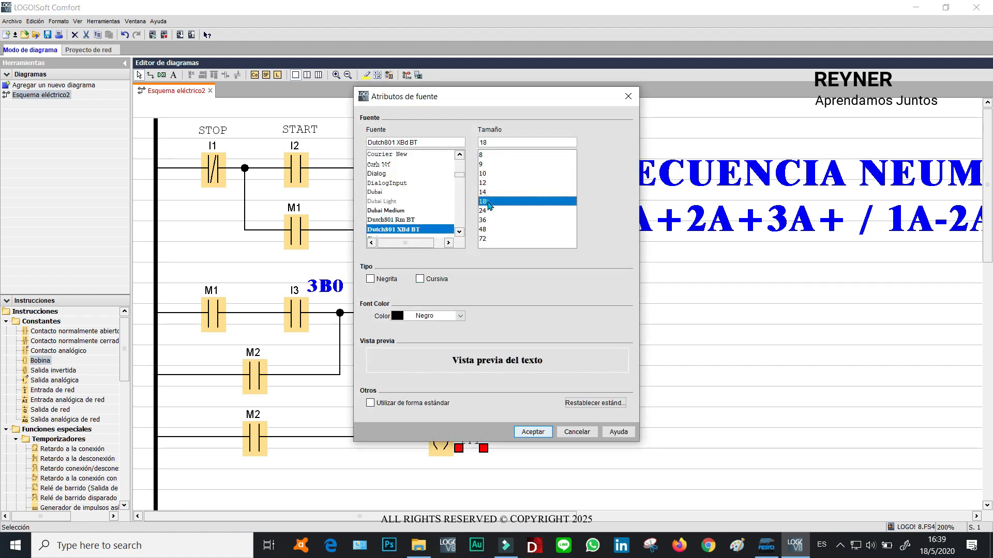
{"action": "left_click", "coordinate": [370, 279]}
{"action": "left_click", "coordinate": [458, 316]}
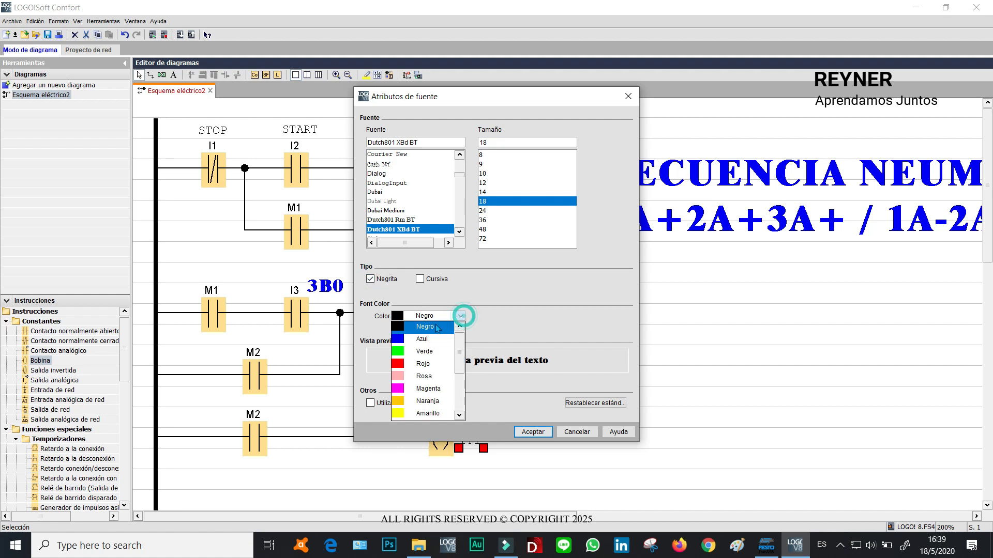
{"action": "left_click", "coordinate": [417, 339]}
{"action": "left_click", "coordinate": [532, 431]}
{"action": "left_click", "coordinate": [632, 389]}
{"action": "left_click_drag", "start_coordinate": [488, 446], "coordinate": [491, 438]}
{"action": "left_click", "coordinate": [556, 403]}
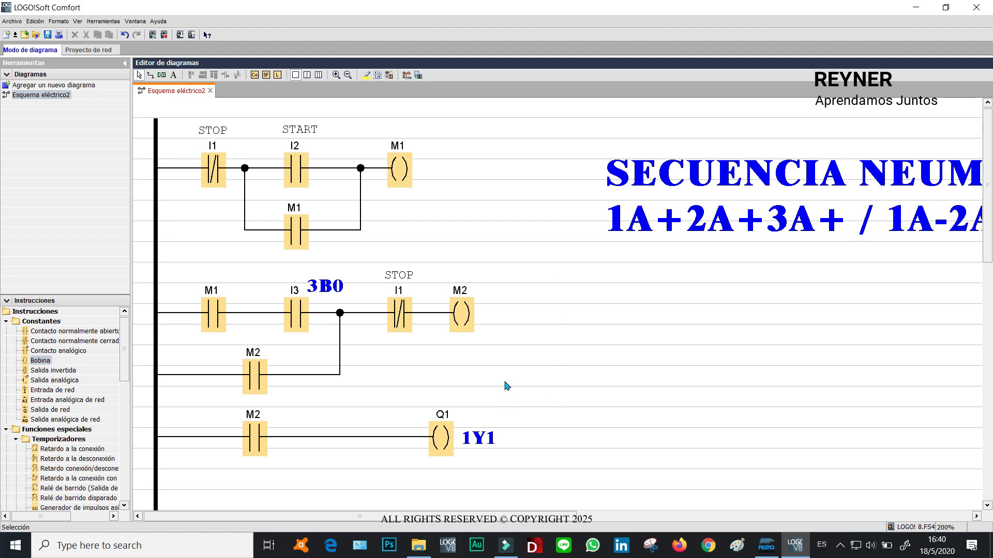
Copy the second and third rungs and paste the copy below the existing rungs.
{"action": "left_click_drag", "start_coordinate": [992, 228], "coordinate": [991, 263]}
{"action": "left_click_drag", "start_coordinate": [655, 429], "coordinate": [132, 171]}
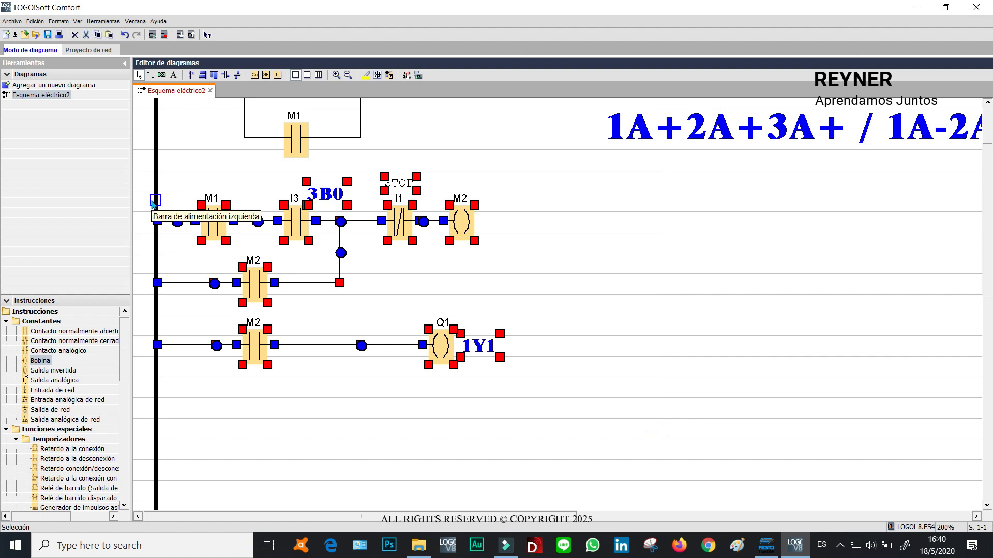
{"action": "key", "text": "ctrl+v"}
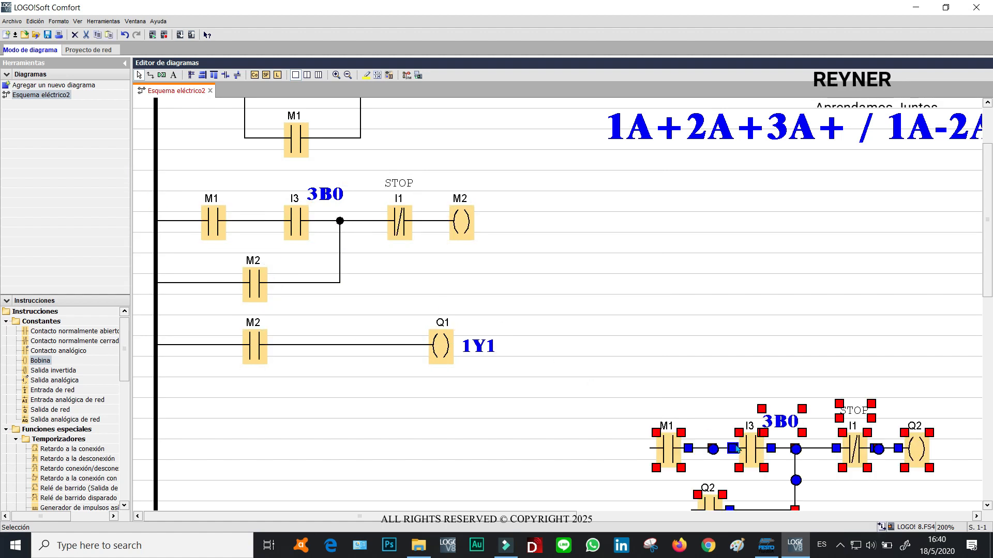
{"action": "left_click_drag", "start_coordinate": [714, 446], "coordinate": [308, 447]}
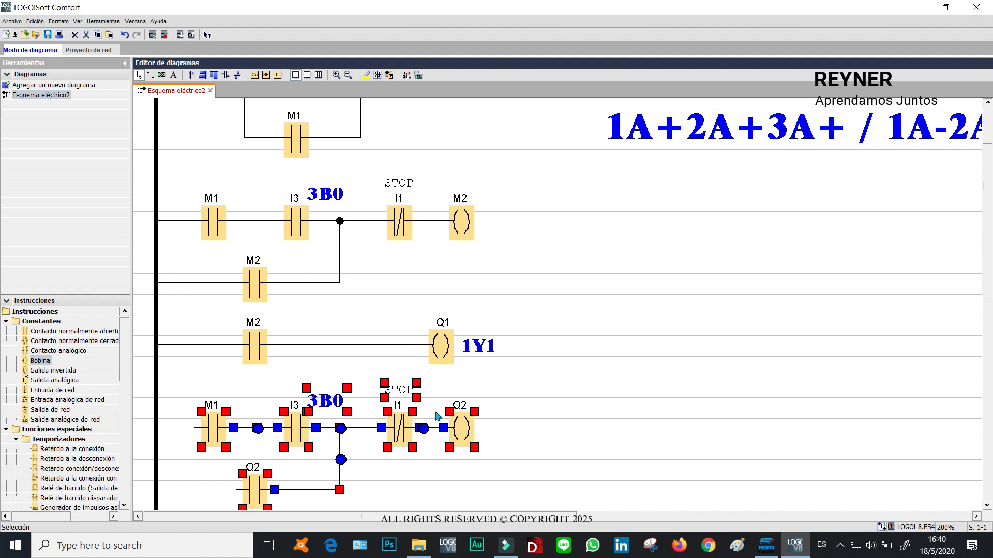
{"action": "left_click", "coordinate": [592, 399]}
Connect the three pasted branches to the left power rail.
{"action": "scroll", "coordinate": [979, 250], "scroll_direction": "down", "scroll_amount": 2}
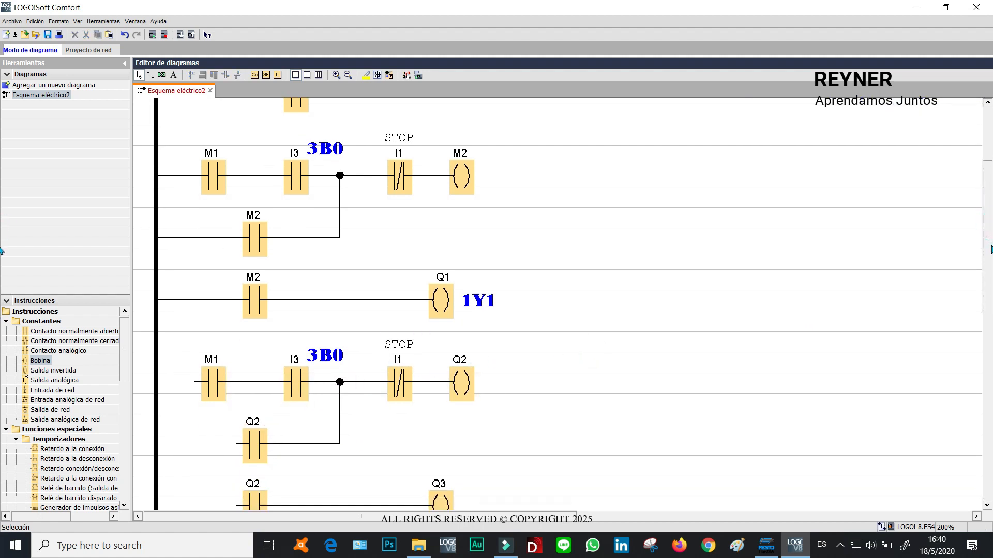
{"action": "scroll", "coordinate": [990, 250], "scroll_direction": "down", "scroll_amount": 1}
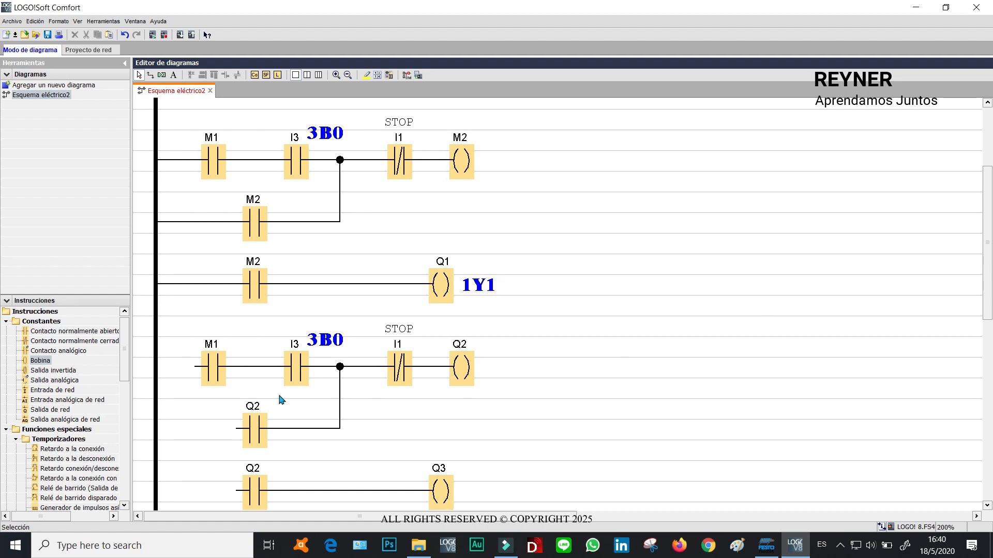
{"action": "left_click_drag", "start_coordinate": [196, 367], "coordinate": [155, 367]}
{"action": "left_click_drag", "start_coordinate": [209, 431], "coordinate": [155, 429]}
{"action": "left_click_drag", "start_coordinate": [205, 492], "coordinate": [155, 490]}
{"action": "scroll", "coordinate": [988, 264], "scroll_direction": "down", "scroll_amount": 3}
{"action": "scroll", "coordinate": [989, 264], "scroll_direction": "up", "scroll_amount": 3}
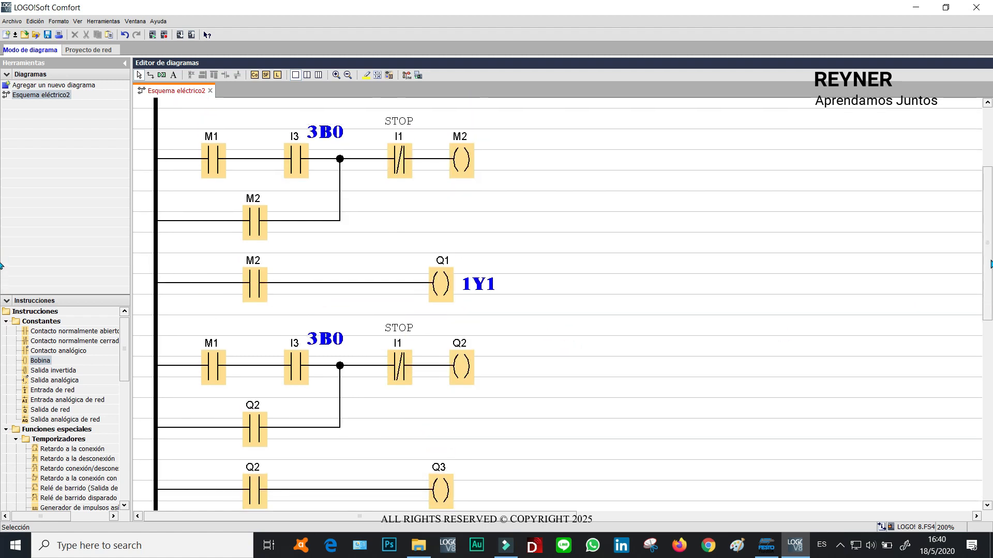
{"action": "left_click_drag", "start_coordinate": [990, 261], "coordinate": [989, 262]}
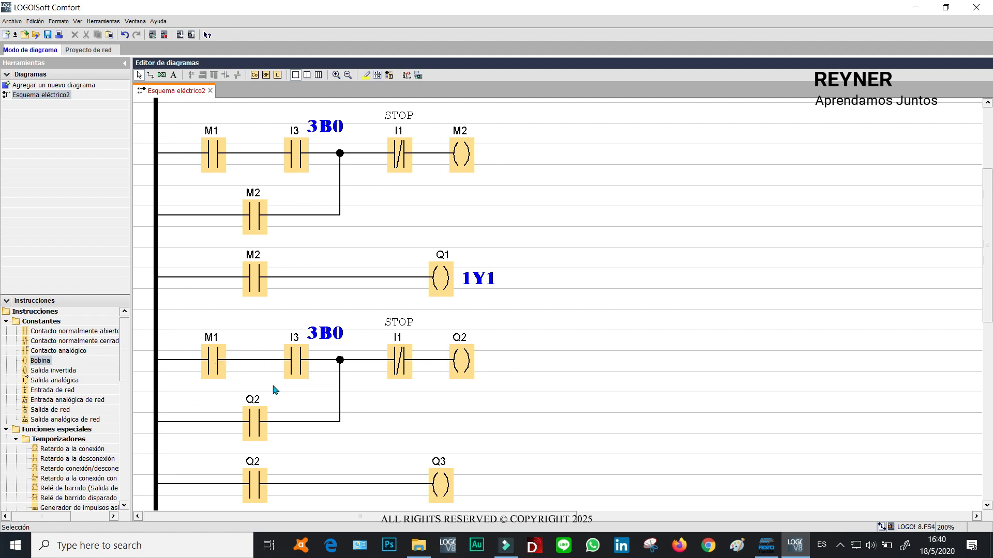
Reassign the pasted rung's first contact to flag M2.
{"action": "left_click", "coordinate": [221, 371]}
{"action": "double_click", "coordinate": [214, 367]}
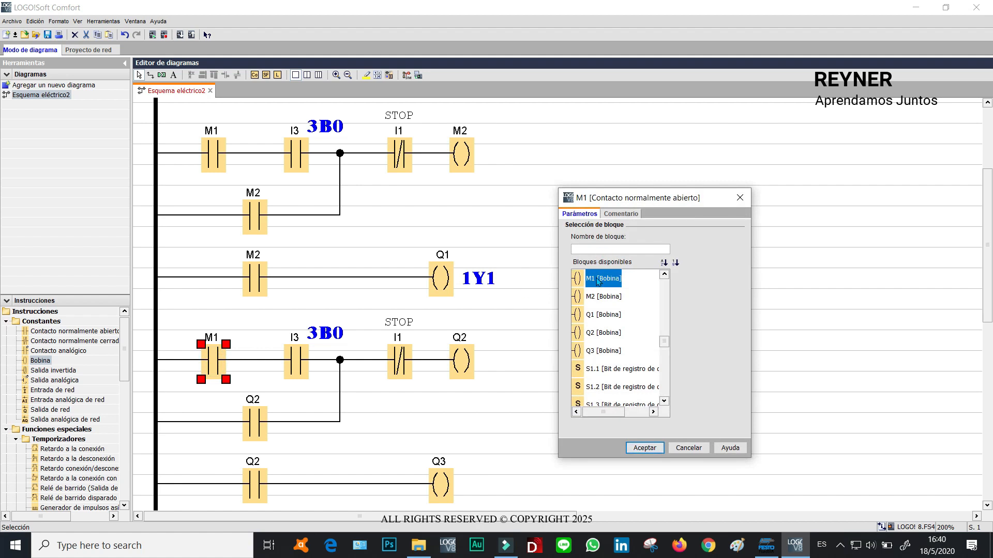
{"action": "left_click", "coordinate": [596, 298]}
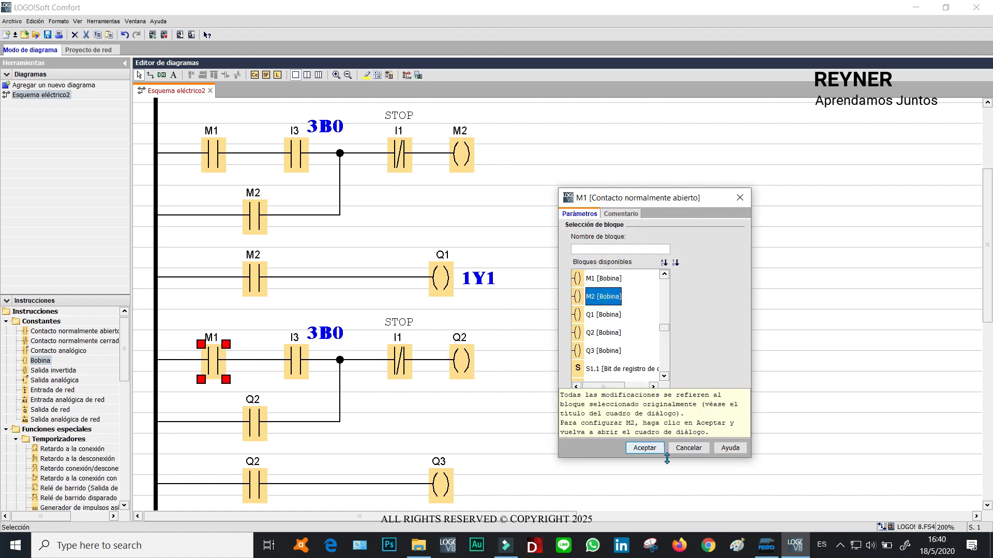
{"action": "left_click", "coordinate": [646, 447]}
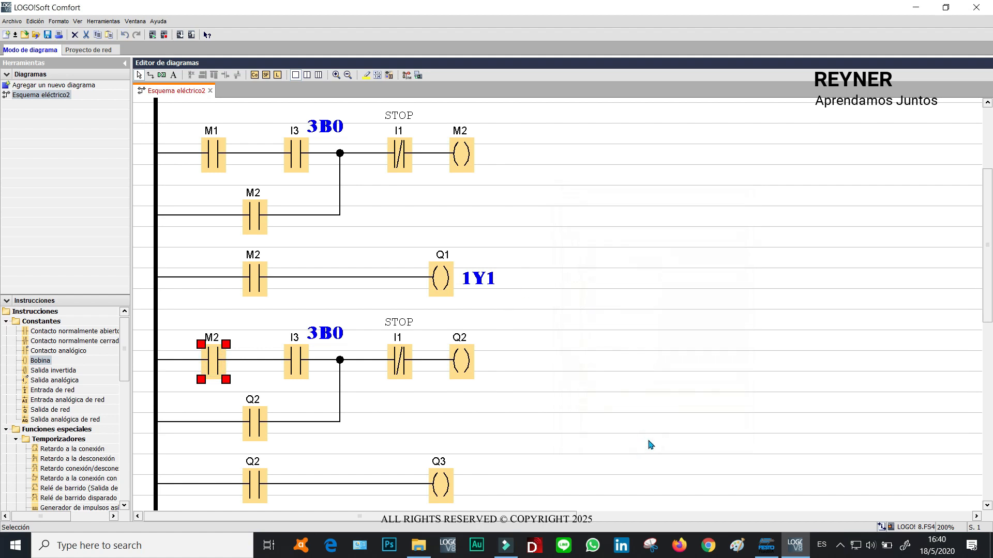
Reassign the pasted rung's latching coil to flag M3.
{"action": "double_click", "coordinate": [459, 361]}
{"action": "left_click", "coordinate": [470, 189]}
{"action": "type", "text": "M"}
{"action": "left_click", "coordinate": [467, 221]}
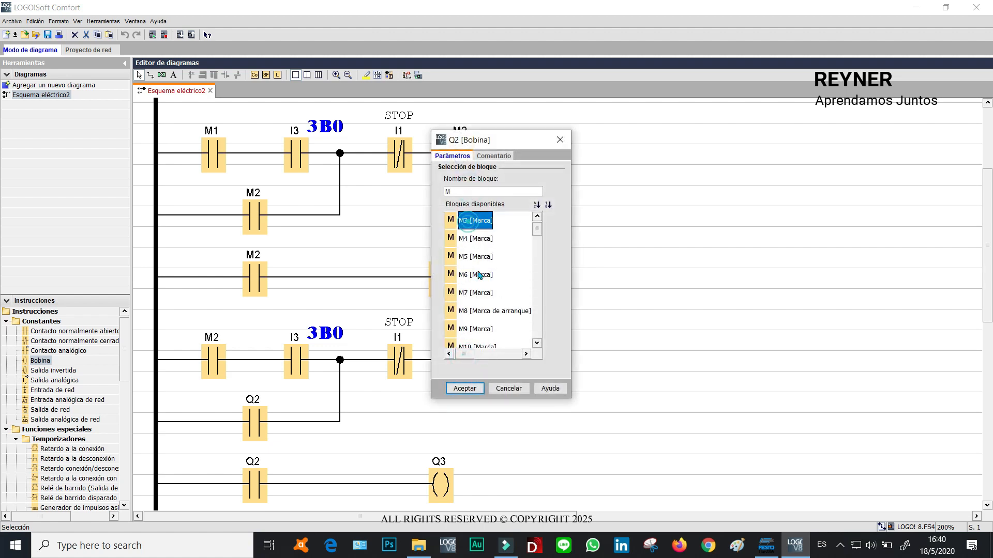
{"action": "left_click", "coordinate": [464, 388]}
Assign the bottom output coil to output Q2.
{"action": "double_click", "coordinate": [450, 495]}
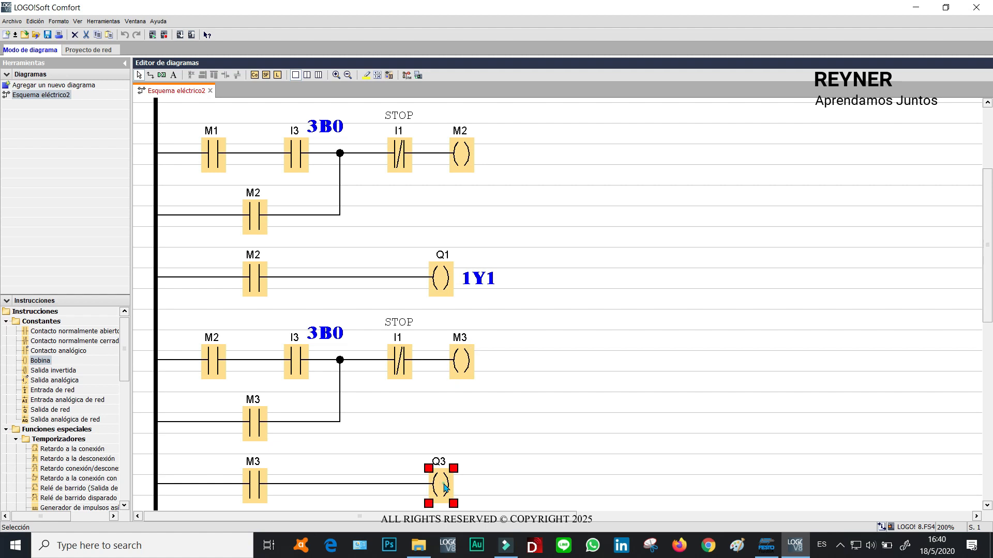
{"action": "left_click", "coordinate": [536, 216]}
{"action": "left_click", "coordinate": [475, 220]}
{"action": "left_click", "coordinate": [464, 388]}
{"action": "left_click", "coordinate": [605, 401]}
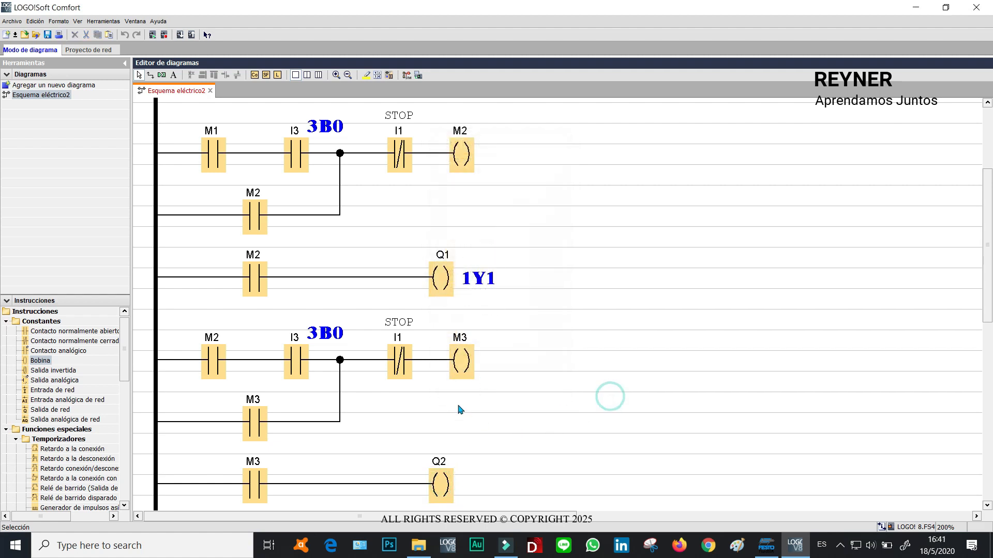
Reassign the second contact of the new latch rung to input I4.
{"action": "left_click", "coordinate": [213, 362]}
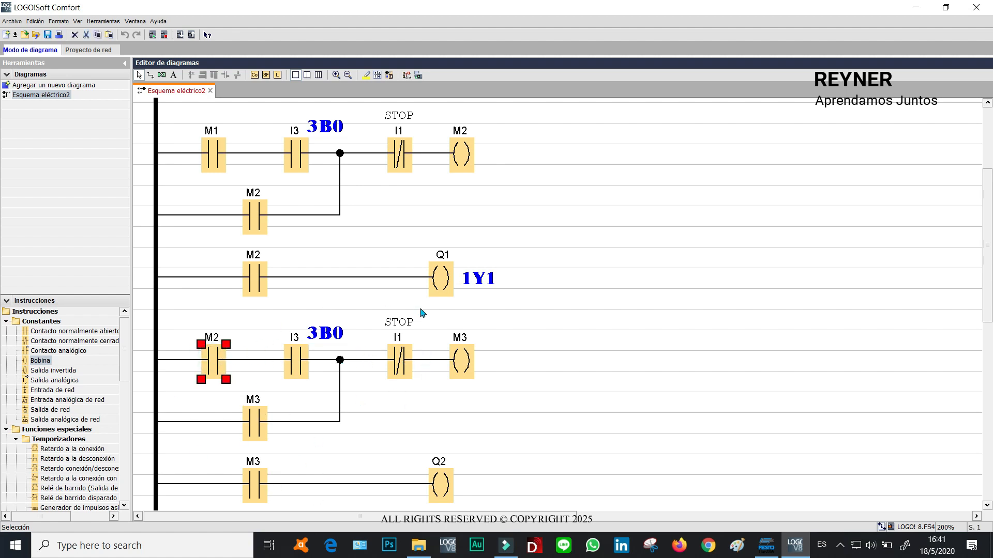
{"action": "left_click", "coordinate": [293, 360]}
{"action": "double_click", "coordinate": [297, 361]}
{"action": "left_click", "coordinate": [600, 299]}
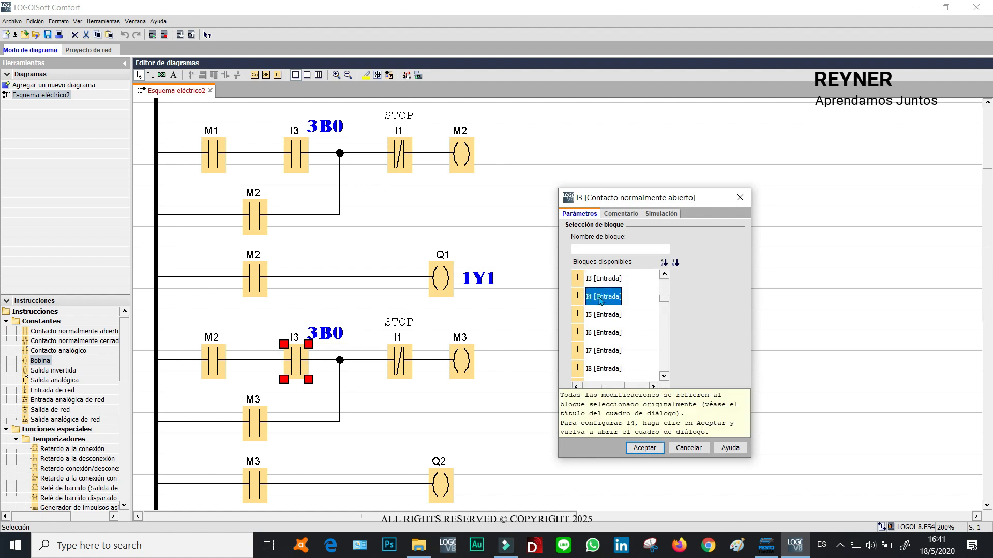
{"action": "left_click", "coordinate": [644, 447]}
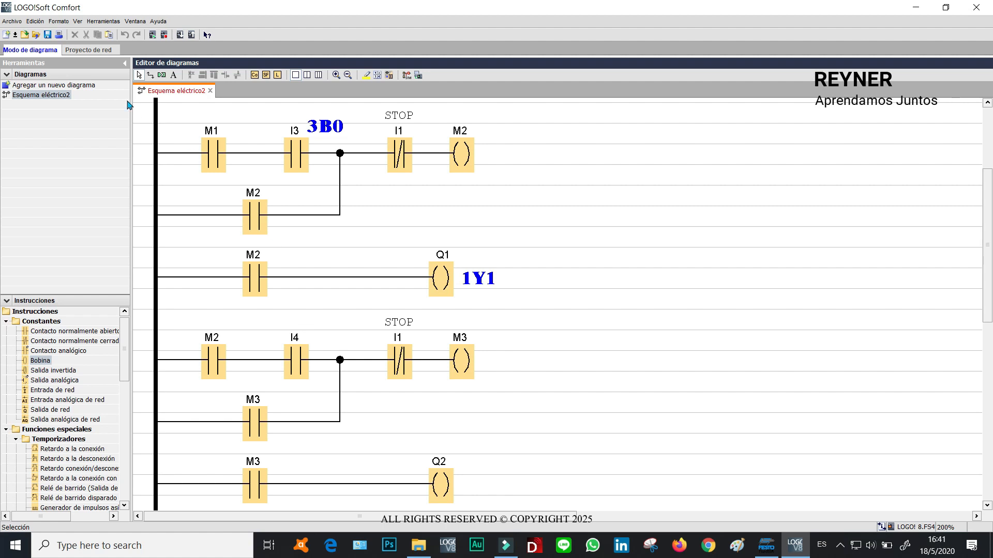
Add the comment 1B1 to the I4 contact.
{"action": "double_click", "coordinate": [296, 358]}
{"action": "left_click", "coordinate": [622, 214]}
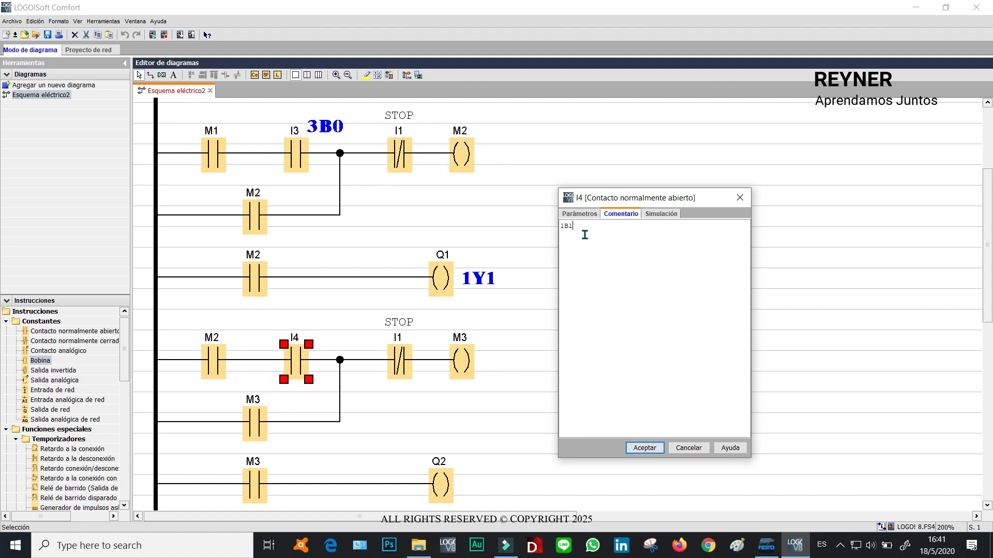
{"action": "left_click", "coordinate": [646, 449]}
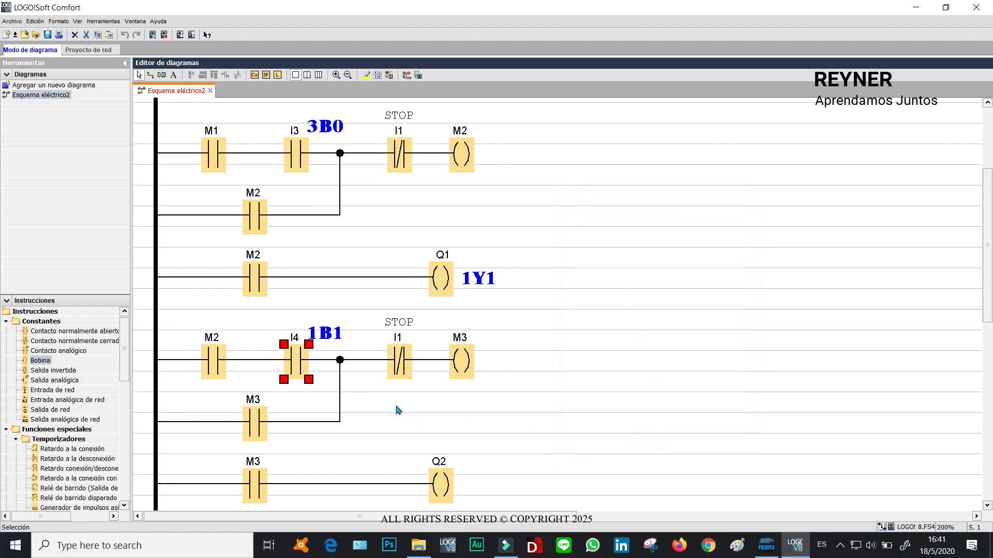
{"action": "left_click", "coordinate": [632, 310]}
{"action": "left_click", "coordinate": [337, 330]}
{"action": "left_click", "coordinate": [605, 310]}
{"action": "left_click", "coordinate": [649, 310]}
{"action": "left_click", "coordinate": [319, 336]}
{"action": "left_click", "coordinate": [647, 301]}
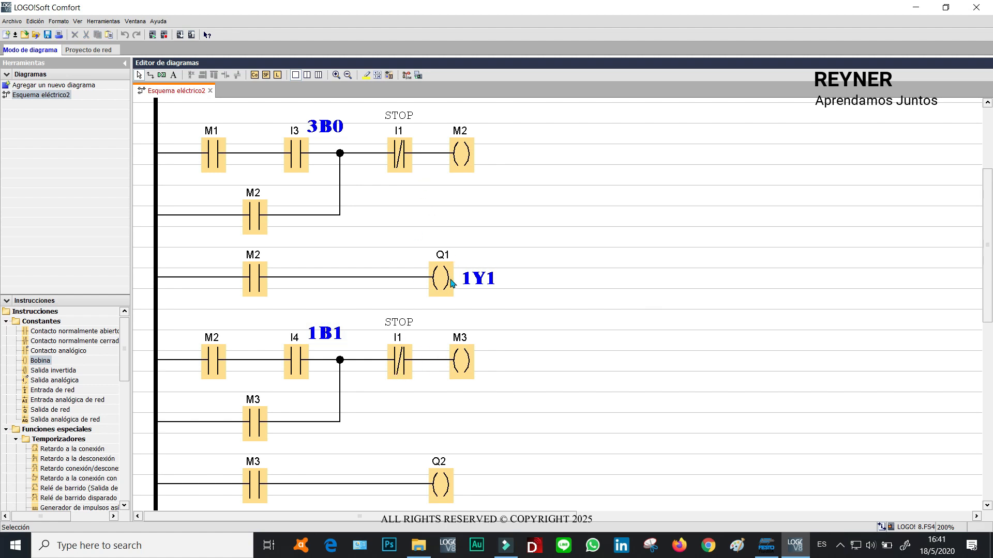
{"action": "left_click", "coordinate": [465, 362]}
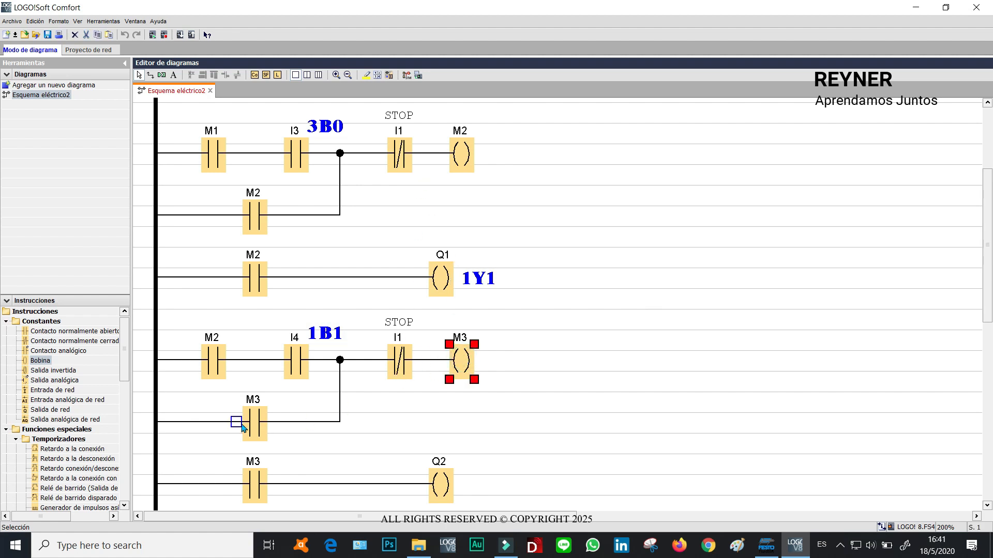
{"action": "left_click", "coordinate": [260, 423]}
{"action": "left_click", "coordinate": [465, 362]}
{"action": "left_click", "coordinate": [256, 486]}
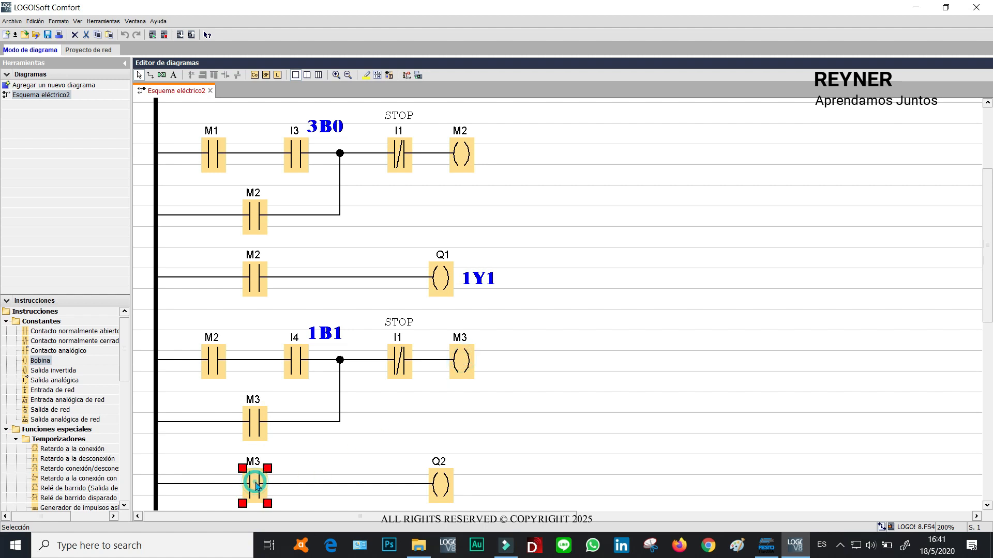
{"action": "left_click", "coordinate": [466, 366]}
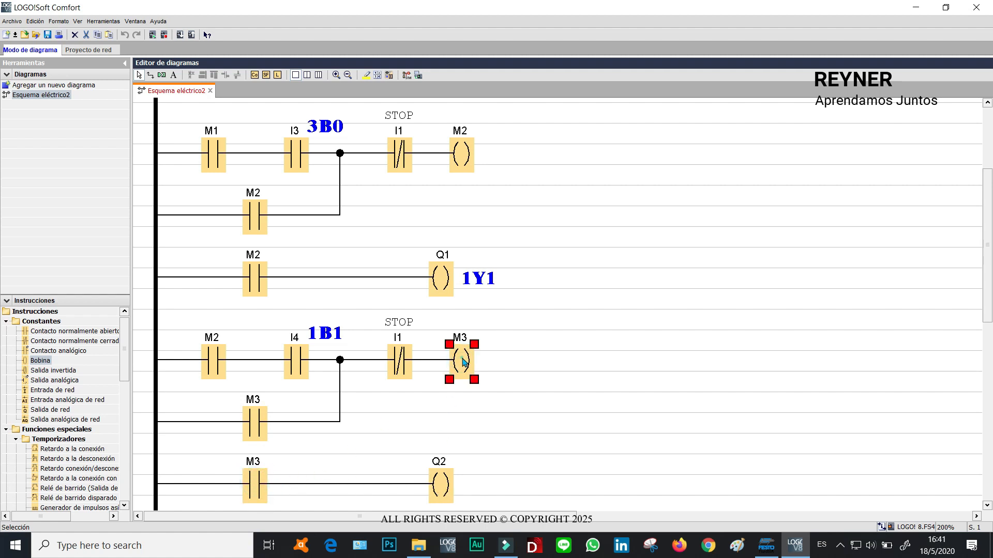
Replace the STOP contact in the first latch rung with a normally closed M3 contact.
{"action": "left_click", "coordinate": [404, 150]}
{"action": "double_click", "coordinate": [404, 150]}
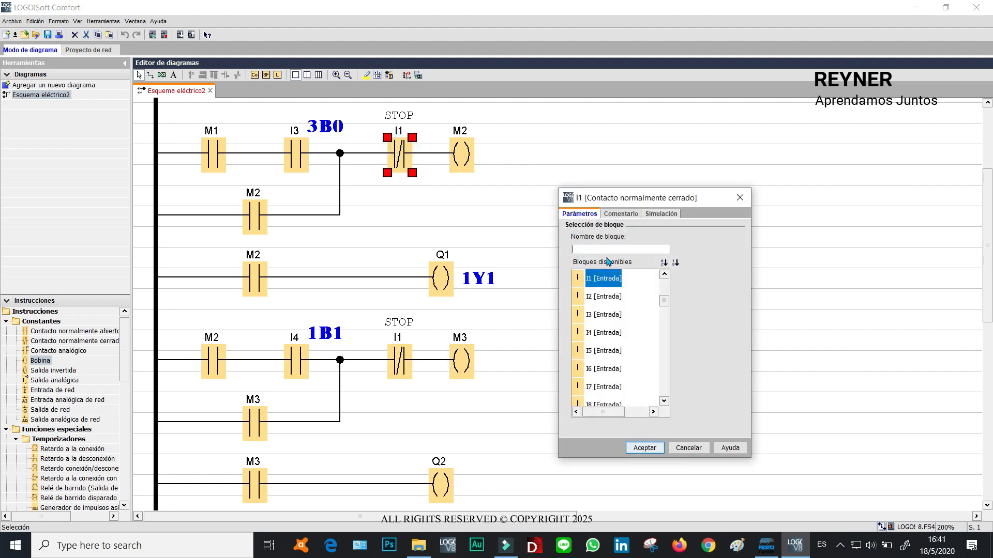
{"action": "type", "text": "M"}
{"action": "left_click", "coordinate": [586, 313]}
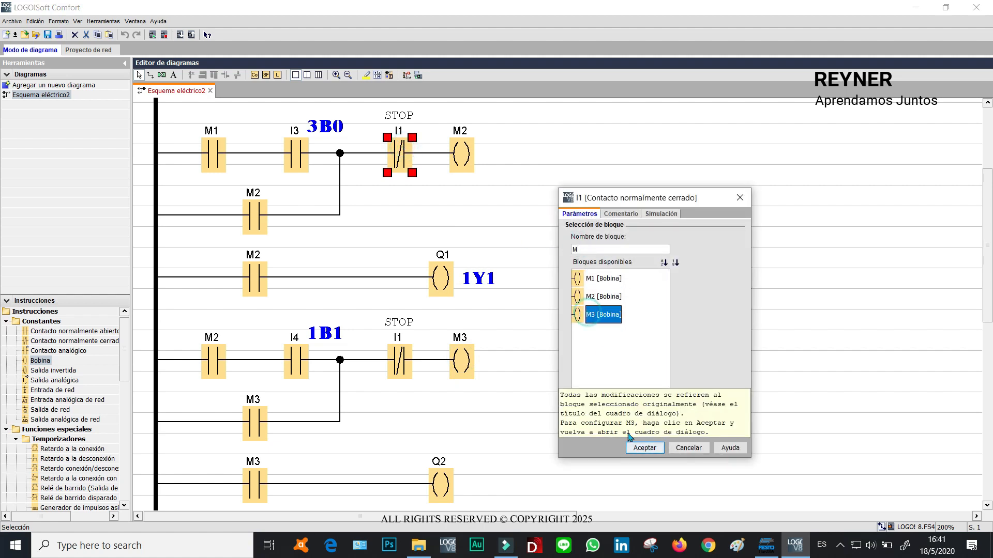
{"action": "left_click", "coordinate": [641, 447]}
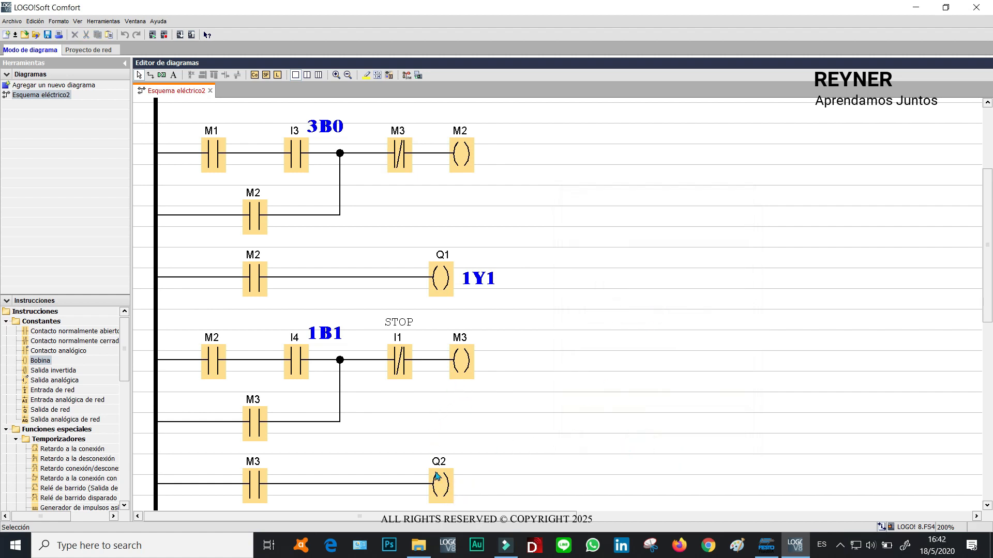
Add the comment 2Y1 to output coil Q2.
{"action": "double_click", "coordinate": [444, 488]}
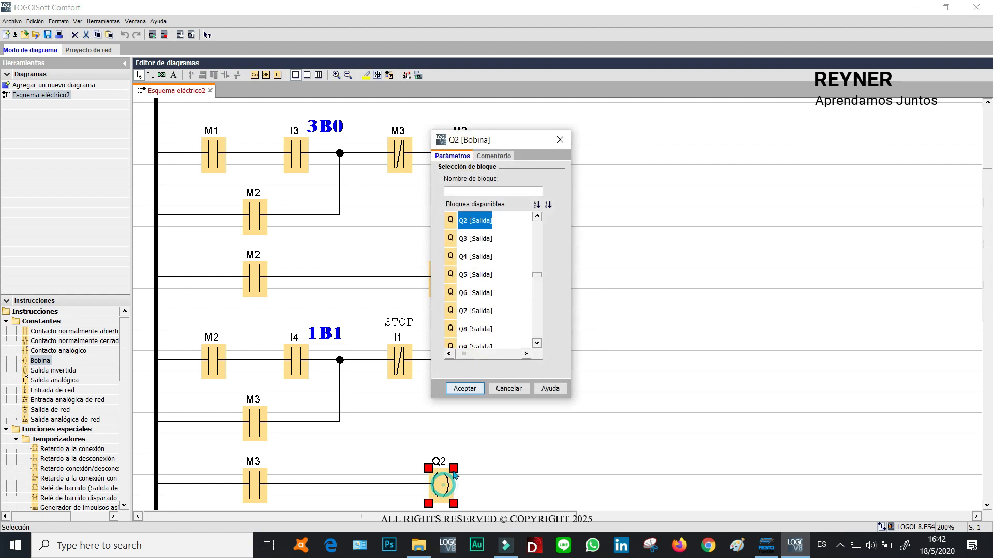
{"action": "left_click", "coordinate": [493, 155]}
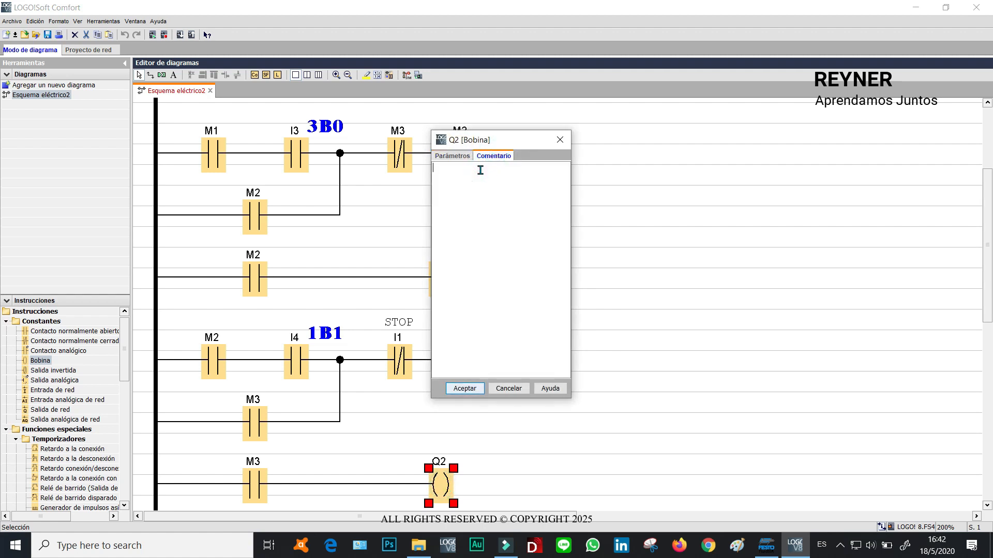
{"action": "left_click", "coordinate": [480, 171]}
{"action": "type", "text": "2Y1"}
{"action": "left_click", "coordinate": [459, 389]}
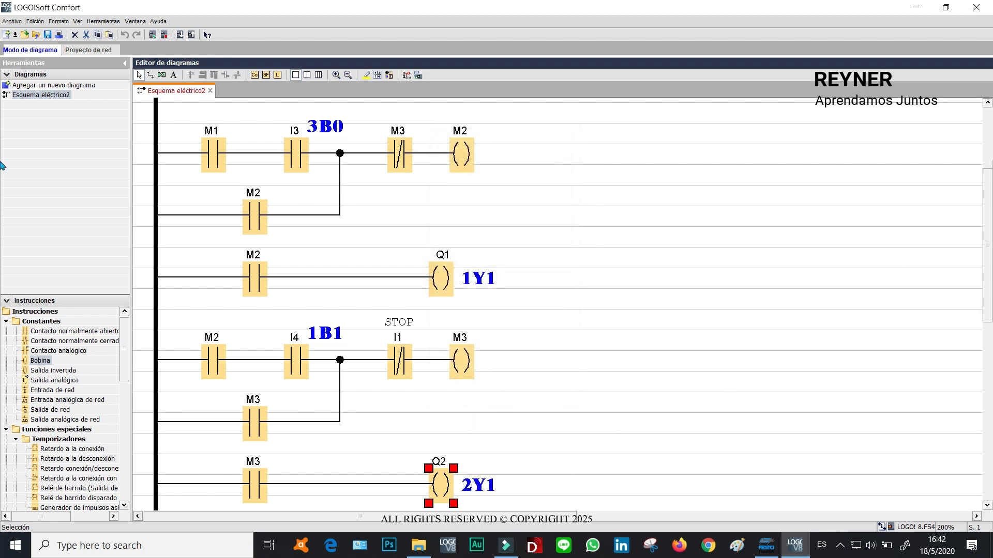
Select the M3 latch rung and its output rung and paste a copy below them.
{"action": "left_click_drag", "start_coordinate": [987, 217], "coordinate": [989, 296]}
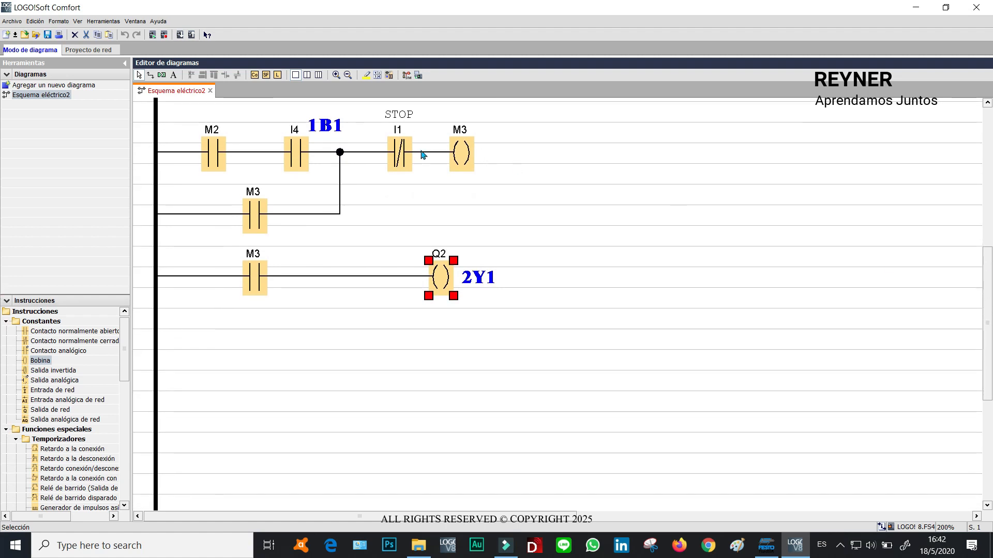
{"action": "left_click", "coordinate": [400, 154]}
{"action": "left_click_drag", "start_coordinate": [708, 353], "coordinate": [120, 114]}
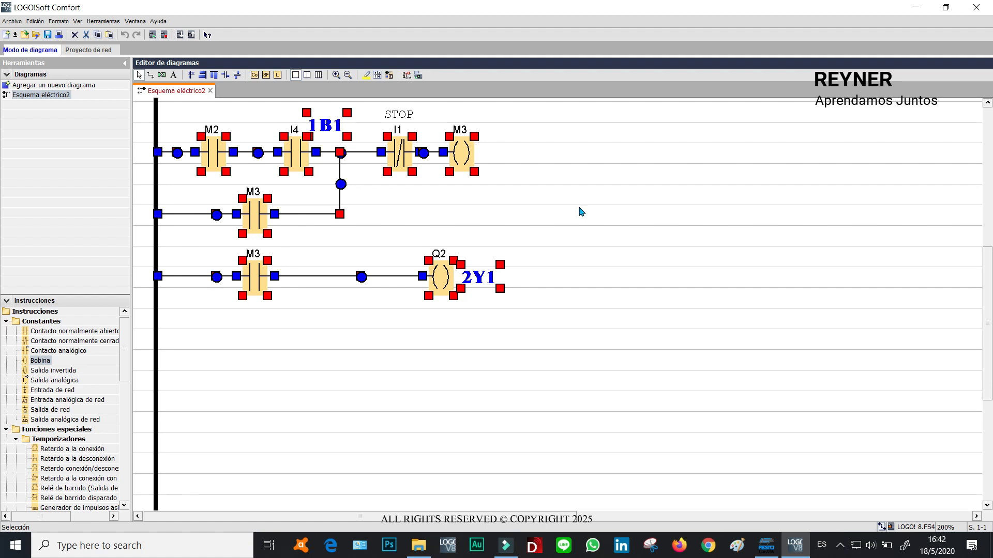
{"action": "key", "text": "ctrl+v"}
{"action": "left_click_drag", "start_coordinate": [428, 518], "coordinate": [232, 512]}
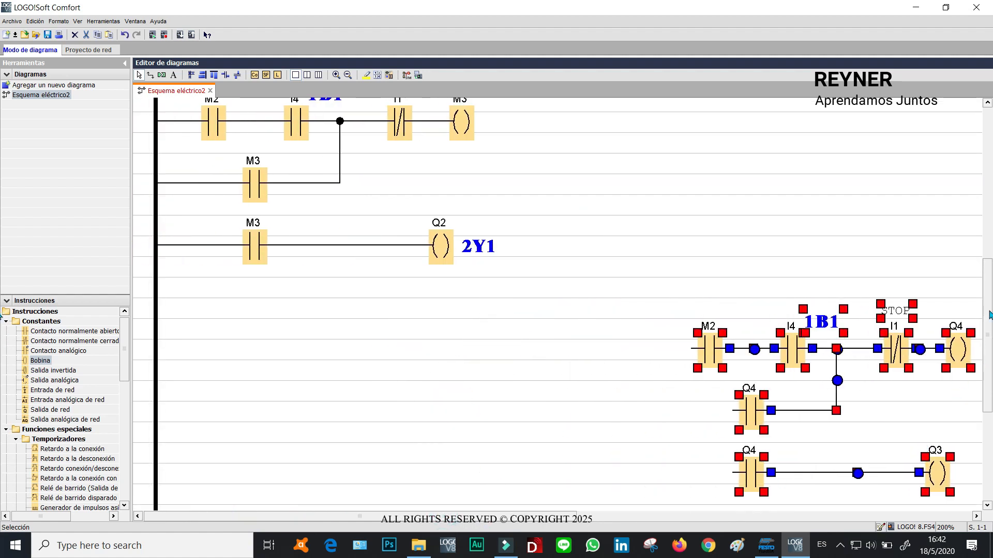
{"action": "left_click_drag", "start_coordinate": [719, 362], "coordinate": [229, 333]}
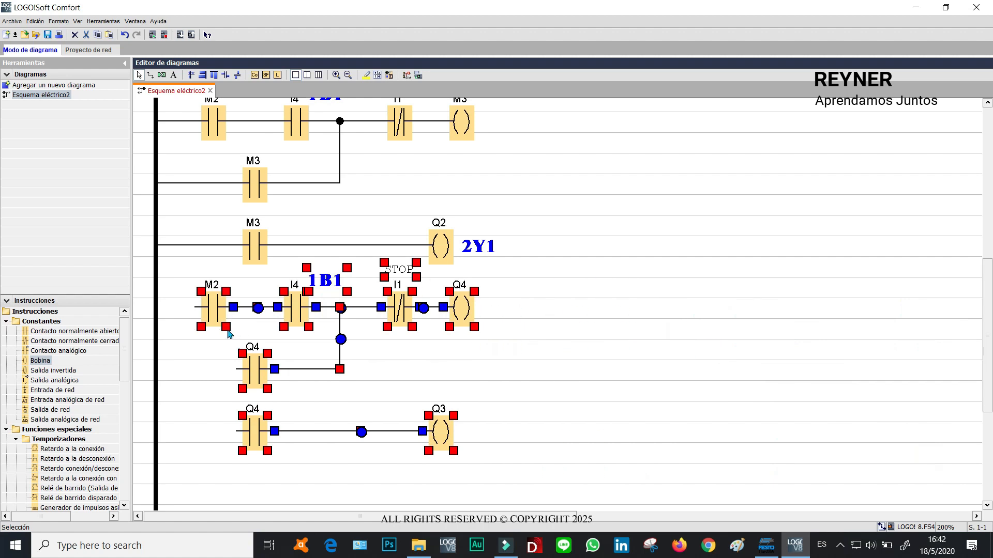
{"action": "left_click_drag", "start_coordinate": [988, 314], "coordinate": [989, 305]}
{"action": "left_click", "coordinate": [756, 317]}
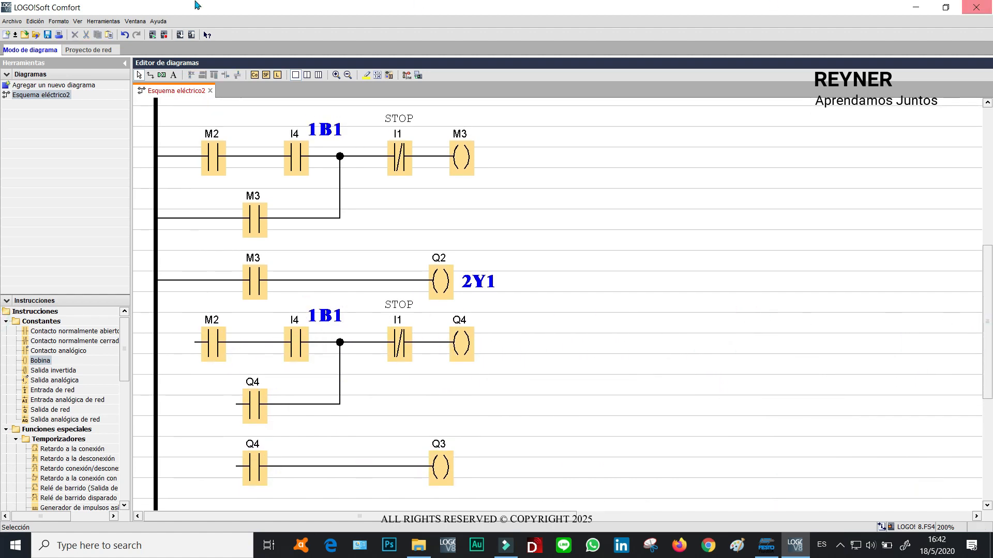
Connect the three pasted branches to the left power rail.
{"action": "left_click_drag", "start_coordinate": [194, 342], "coordinate": [160, 343]}
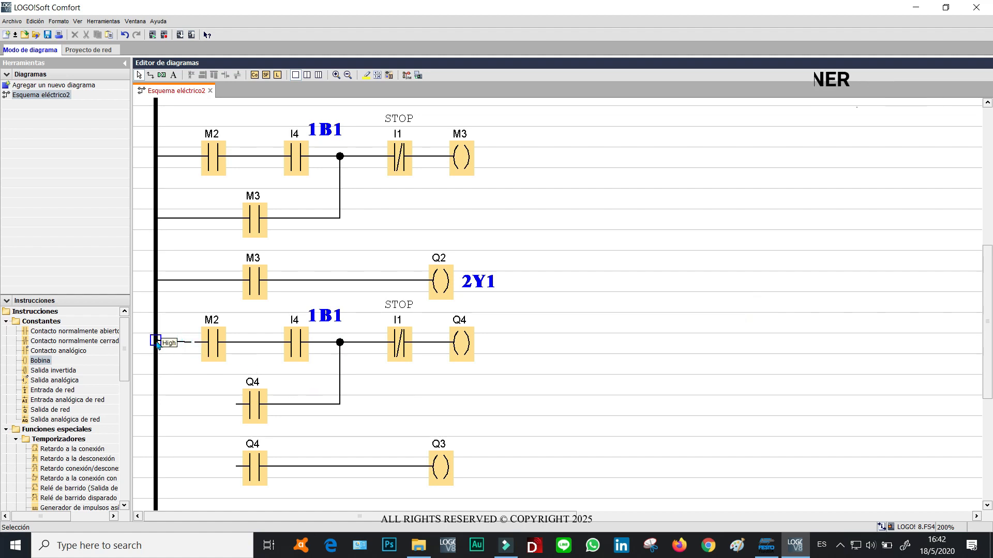
{"action": "left_click_drag", "start_coordinate": [233, 406], "coordinate": [158, 404]}
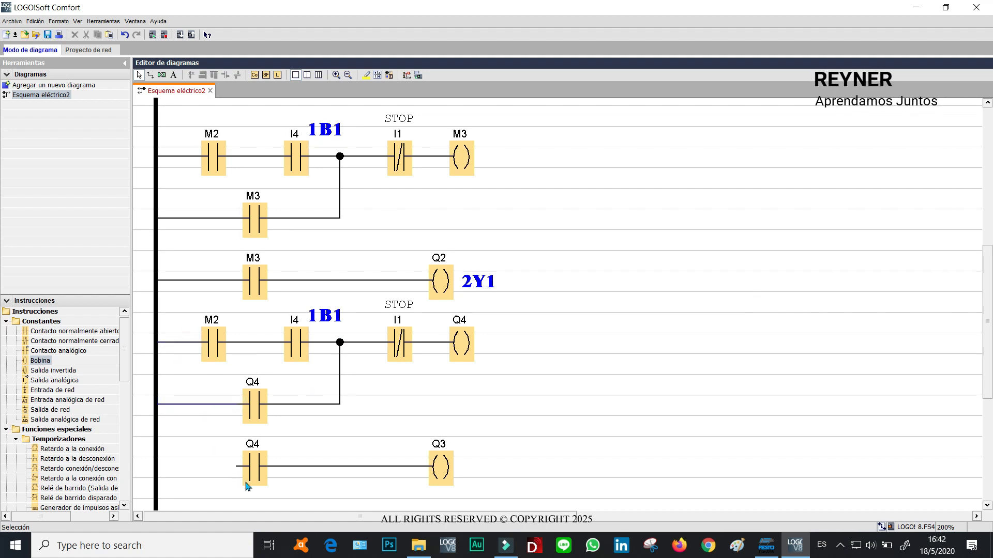
{"action": "left_click_drag", "start_coordinate": [235, 466], "coordinate": [169, 469]}
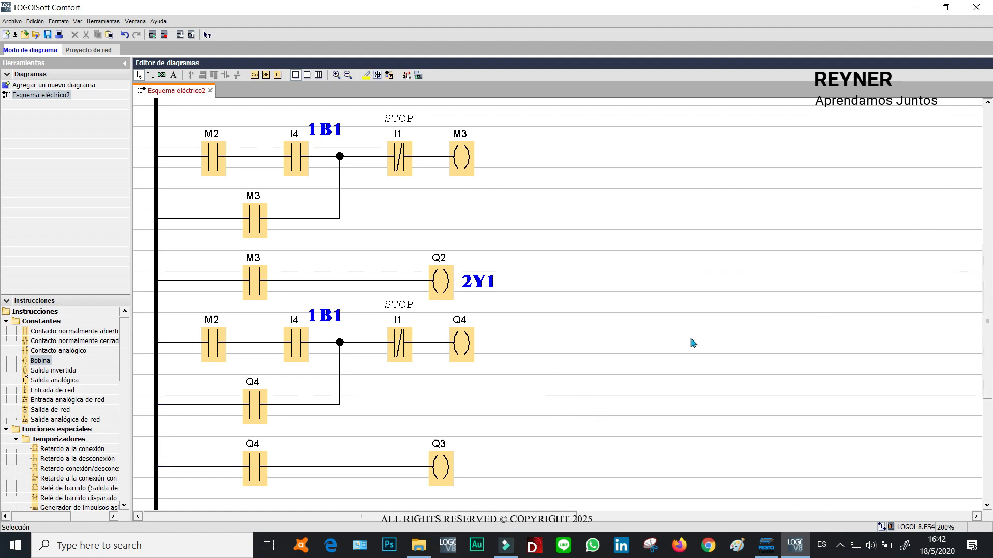
Reassign the pasted rung's first contact to flag M3.
{"action": "left_click", "coordinate": [212, 338]}
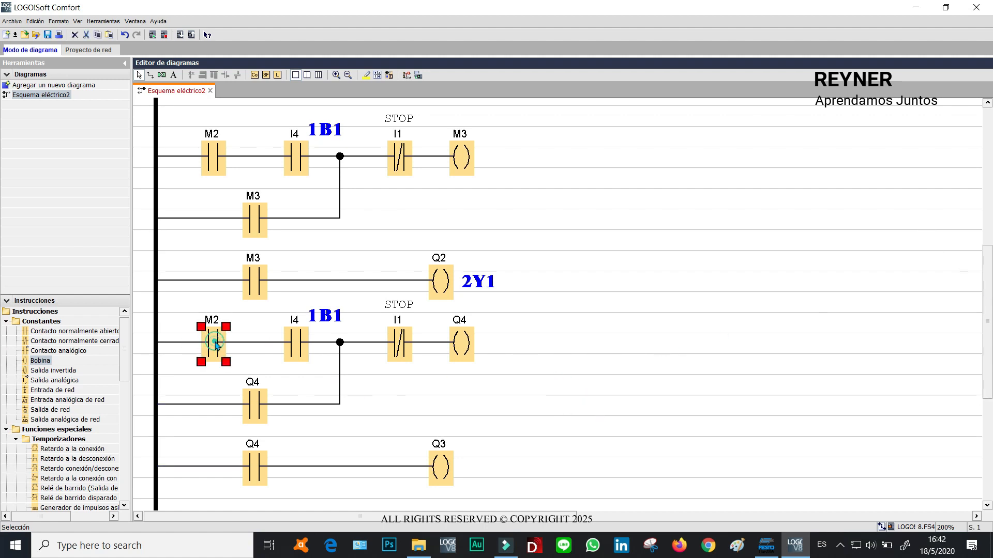
{"action": "left_click", "coordinate": [457, 156]}
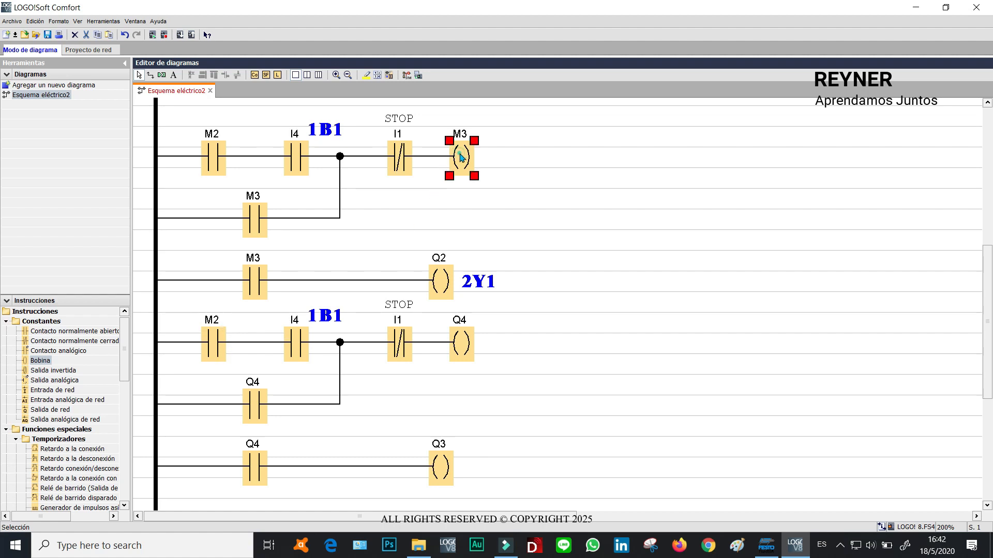
{"action": "double_click", "coordinate": [217, 349]}
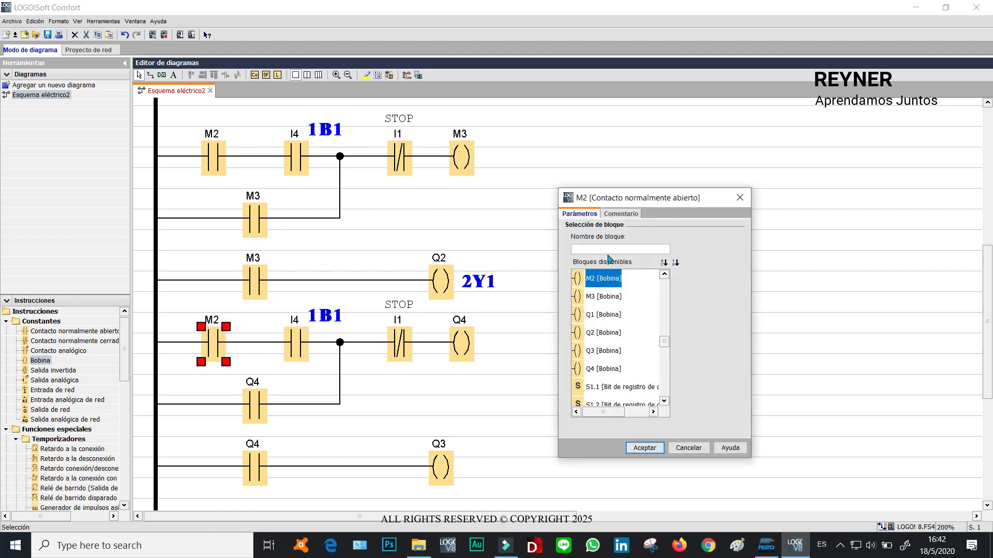
{"action": "type", "text": "M"}
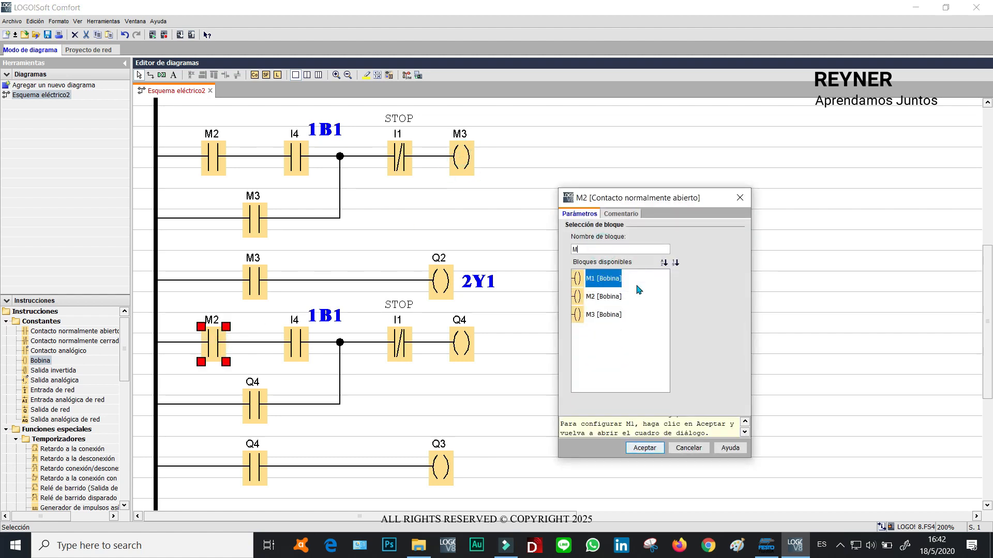
{"action": "left_click", "coordinate": [601, 314]}
{"action": "left_click", "coordinate": [641, 448]}
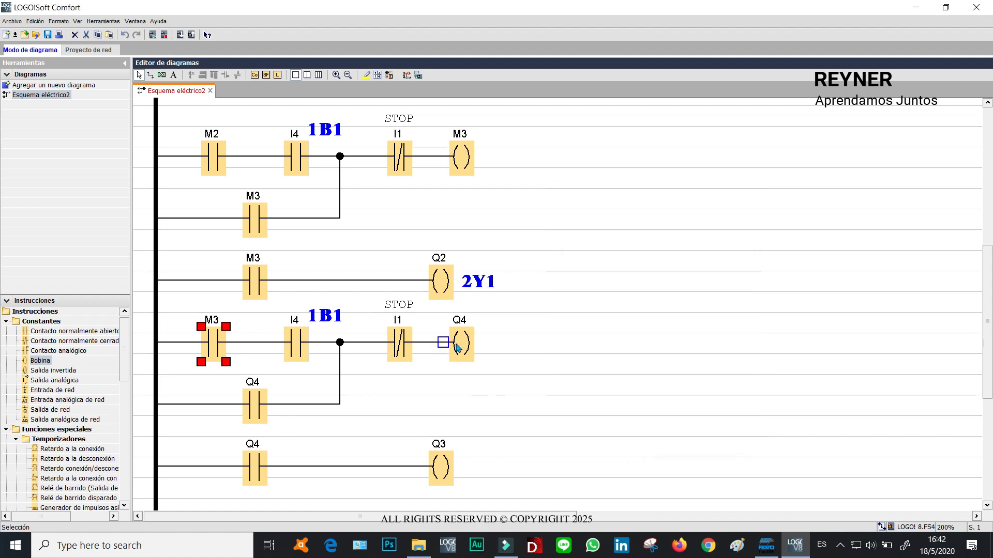
Reassign the pasted rung's latching coil to flag M4.
{"action": "left_click", "coordinate": [456, 343]}
{"action": "double_click", "coordinate": [460, 346]}
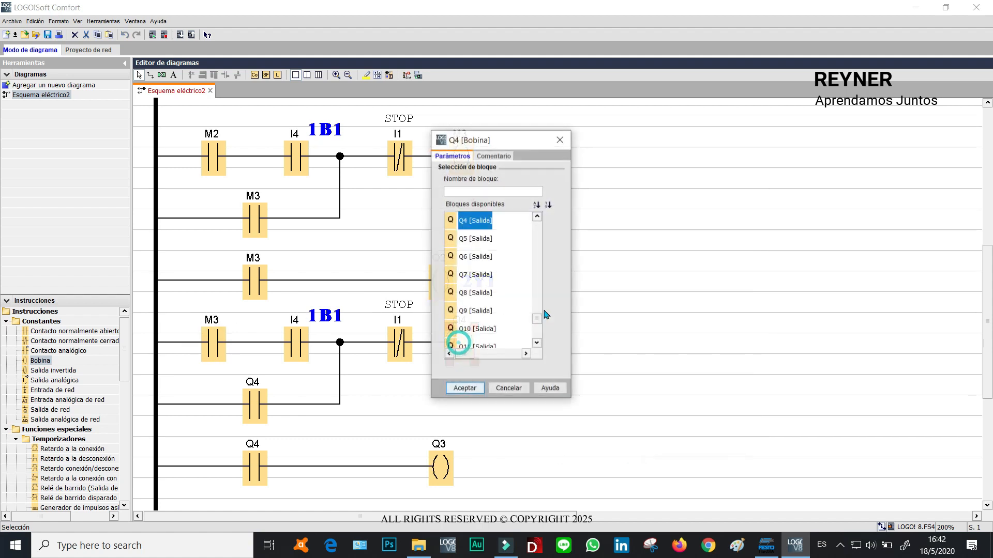
{"action": "left_click", "coordinate": [477, 190]}
{"action": "type", "text": "M"}
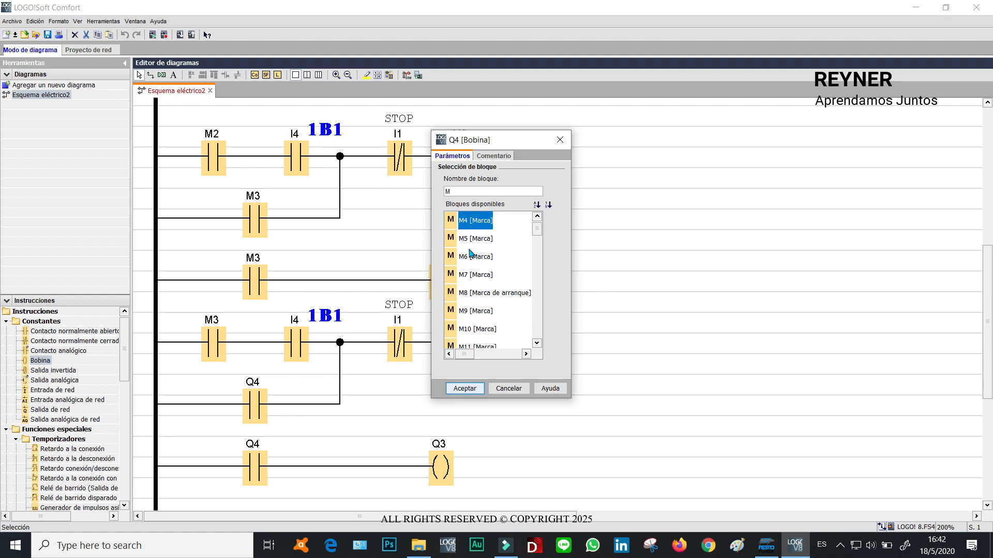
{"action": "left_click", "coordinate": [465, 389]}
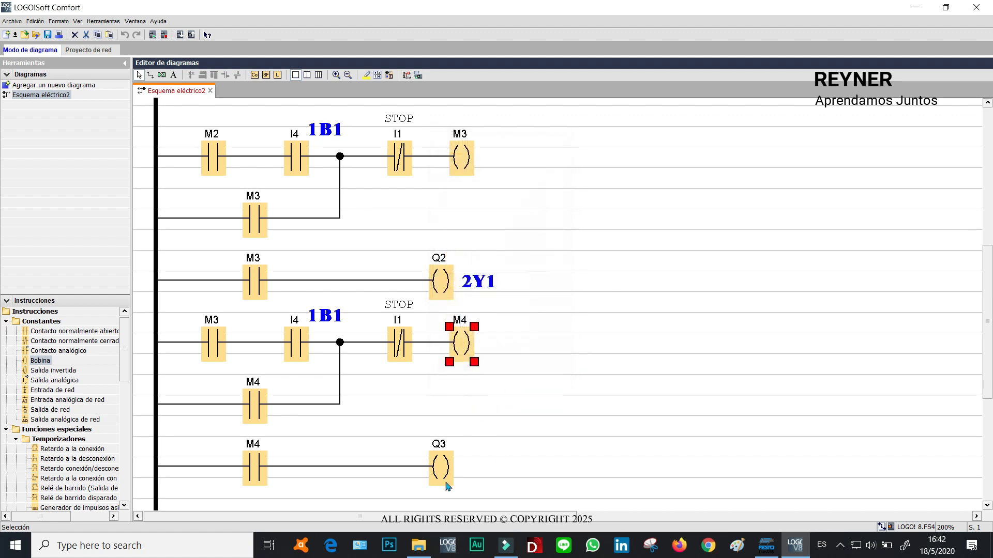
Reassign the pasted rung's I4 contact to input I5.
{"action": "double_click", "coordinate": [445, 470]}
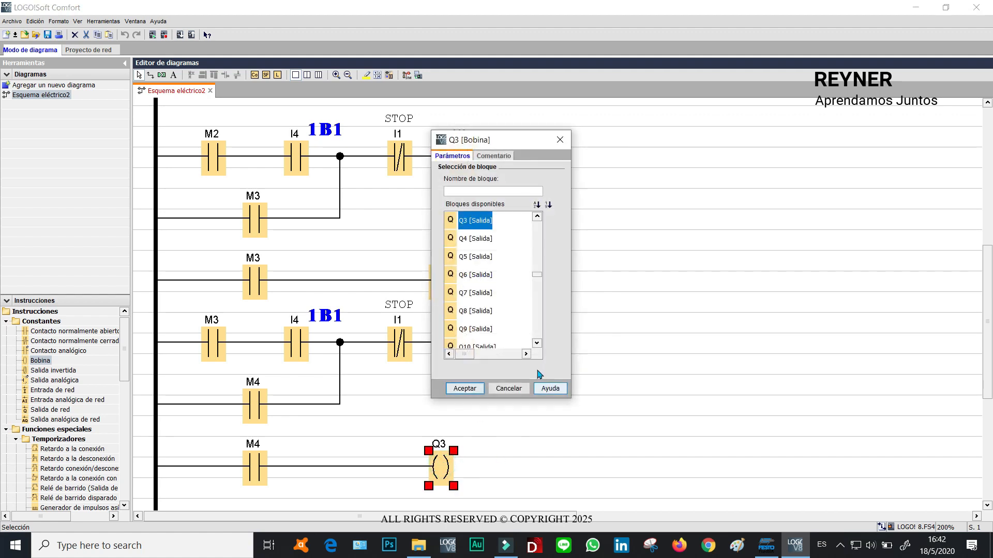
{"action": "left_click", "coordinate": [465, 388]}
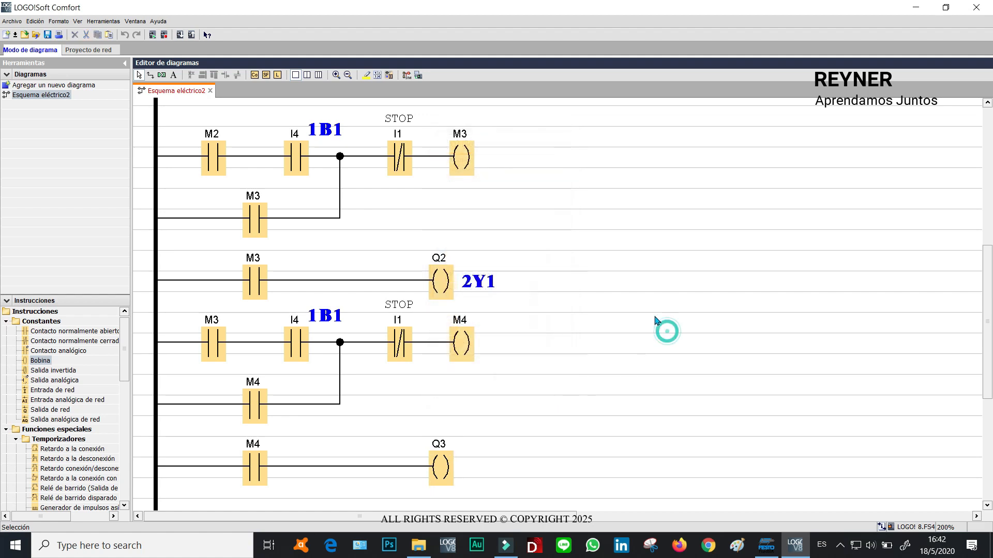
{"action": "left_click", "coordinate": [213, 344]}
{"action": "double_click", "coordinate": [306, 350]}
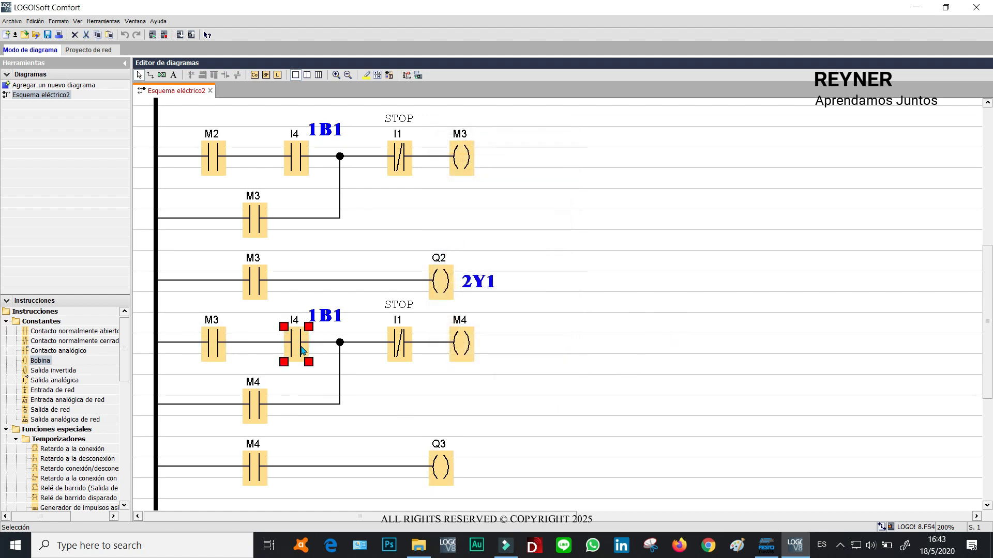
{"action": "left_click", "coordinate": [600, 296]}
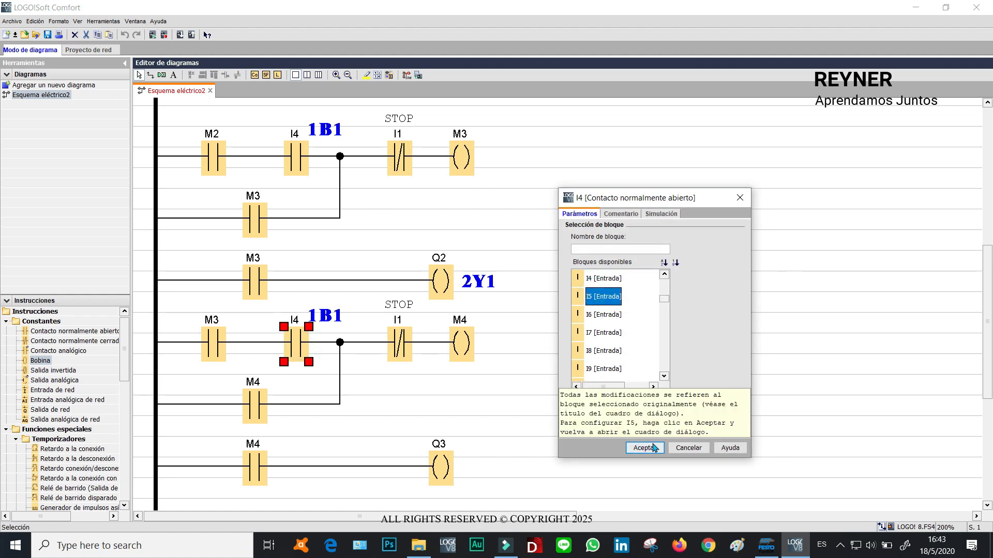
{"action": "left_click", "coordinate": [652, 448]}
{"action": "left_click", "coordinate": [668, 315]}
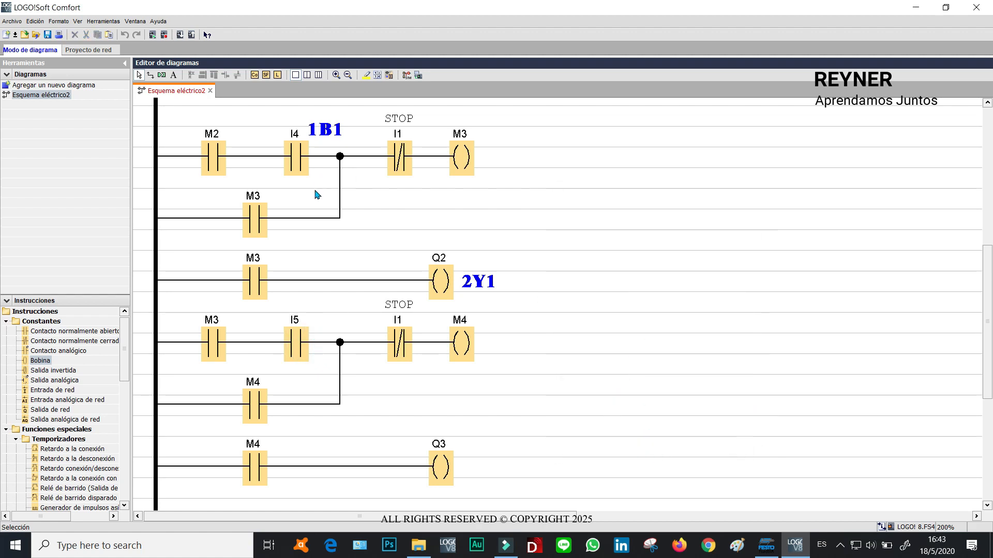
Add the comment 2B1 to the I5 contact.
{"action": "double_click", "coordinate": [299, 346]}
{"action": "left_click", "coordinate": [621, 213]}
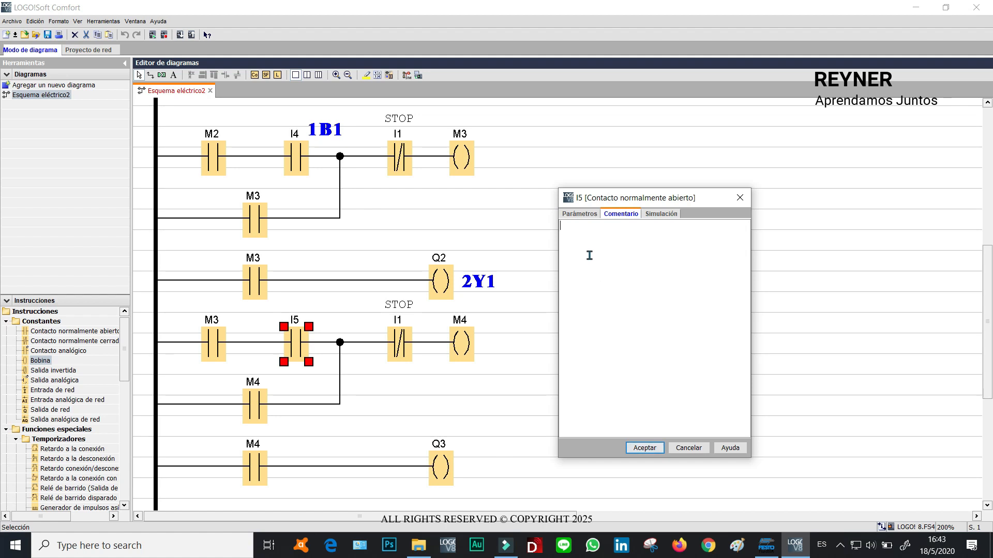
{"action": "type", "text": "2B1"}
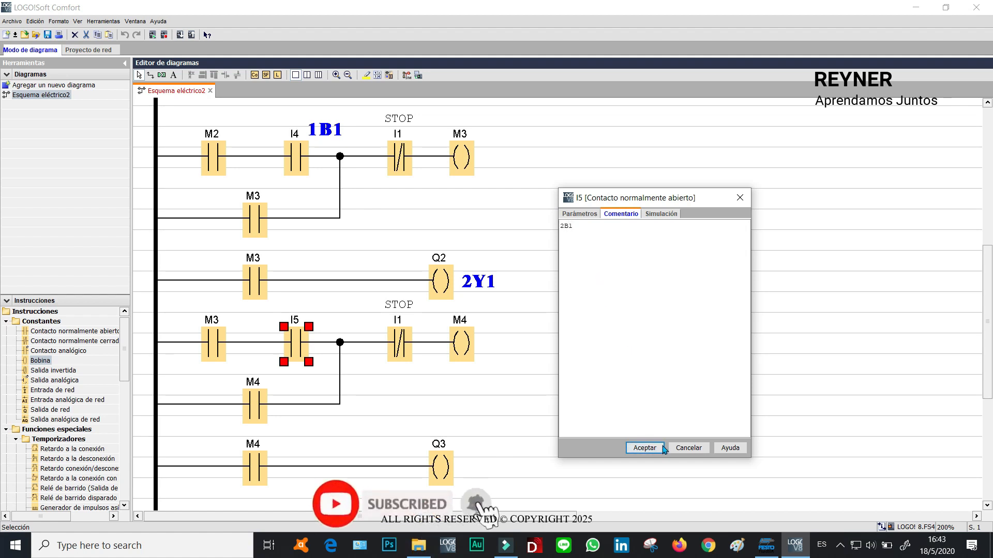
{"action": "left_click", "coordinate": [645, 448]}
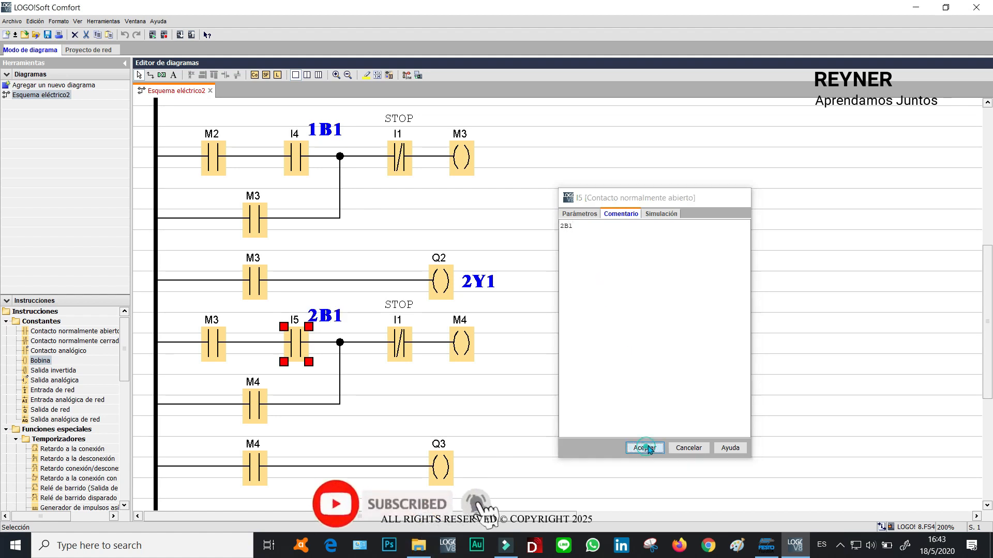
Change the M3 rung's normally closed STOP contact to flag M4.
{"action": "left_click", "coordinate": [458, 337]}
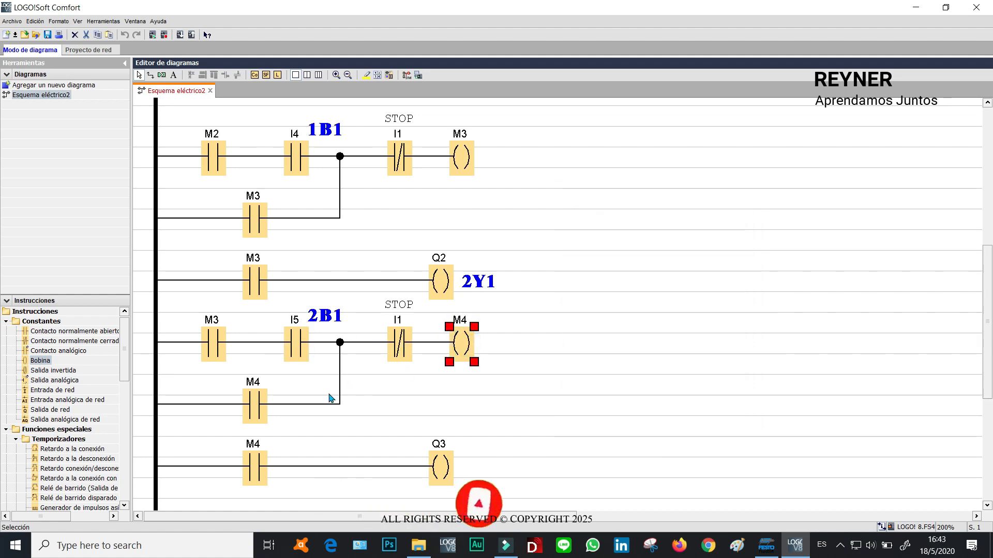
{"action": "left_click", "coordinate": [255, 404]}
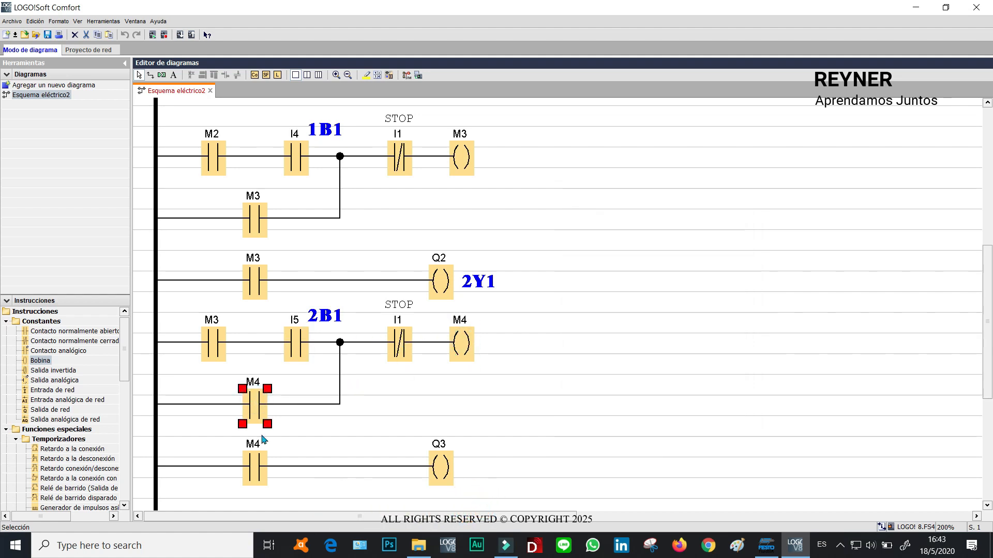
{"action": "left_click", "coordinate": [258, 468]}
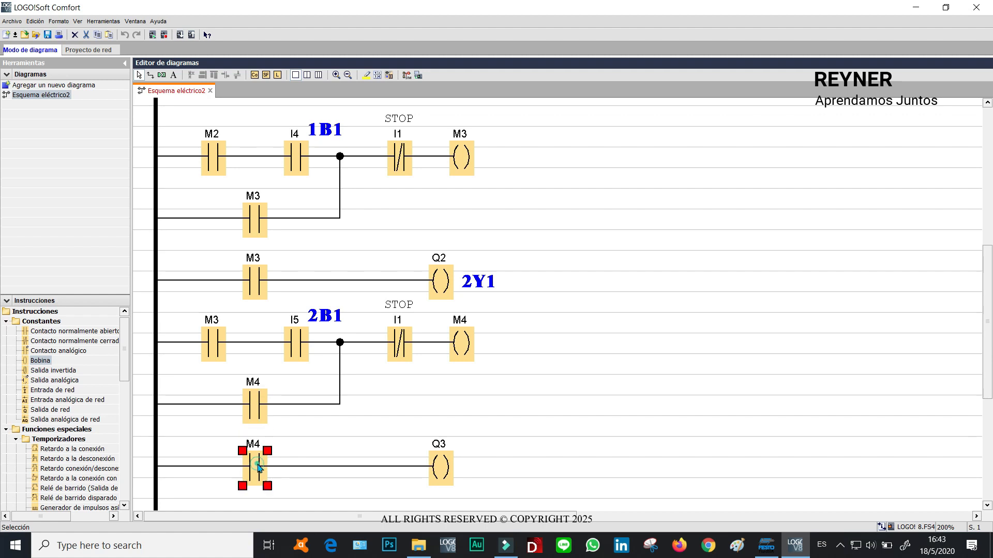
{"action": "left_click", "coordinate": [466, 340]}
{"action": "left_click", "coordinate": [400, 153]}
{"action": "left_click", "coordinate": [402, 153]}
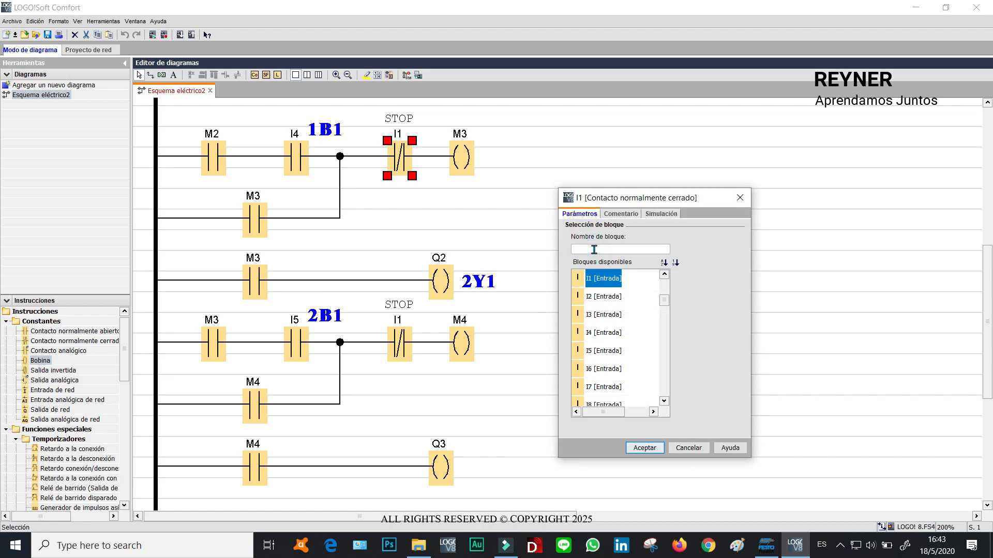
{"action": "left_click", "coordinate": [594, 249]}
{"action": "type", "text": "M"}
{"action": "left_click", "coordinate": [594, 332]}
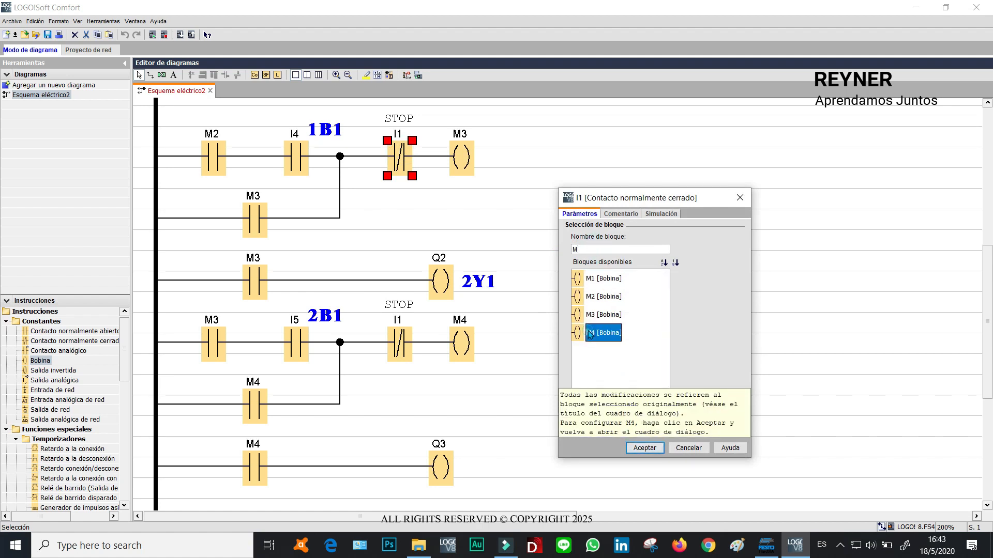
{"action": "left_click", "coordinate": [641, 448]}
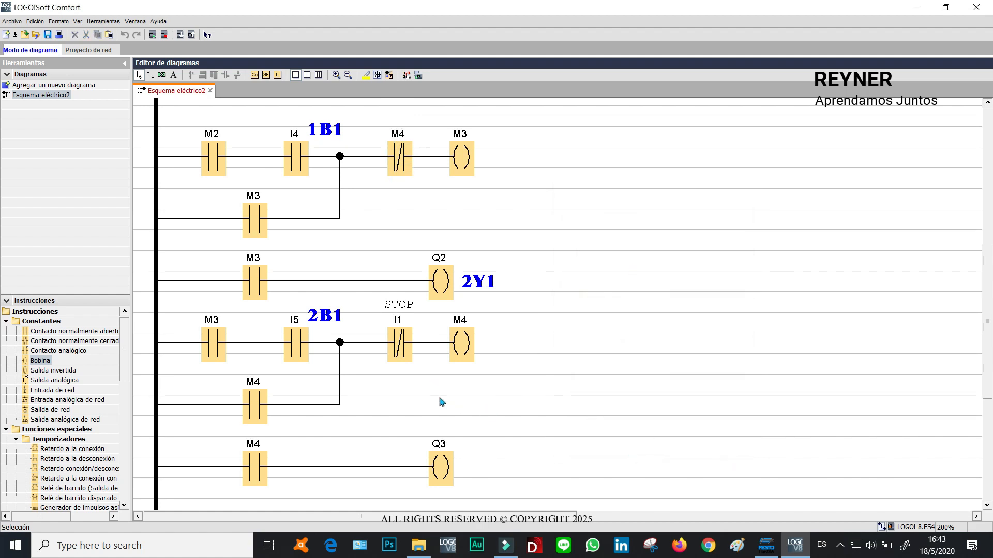
Add the comment 3Y1 to the Q3 output coil.
{"action": "left_click", "coordinate": [400, 344]}
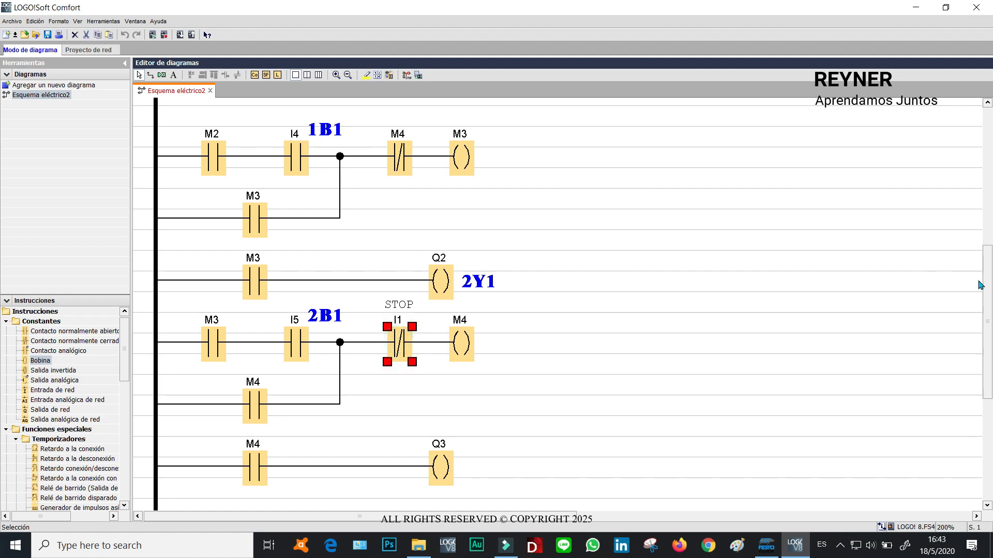
{"action": "scroll", "coordinate": [988, 294], "scroll_direction": "down", "scroll_amount": 5}
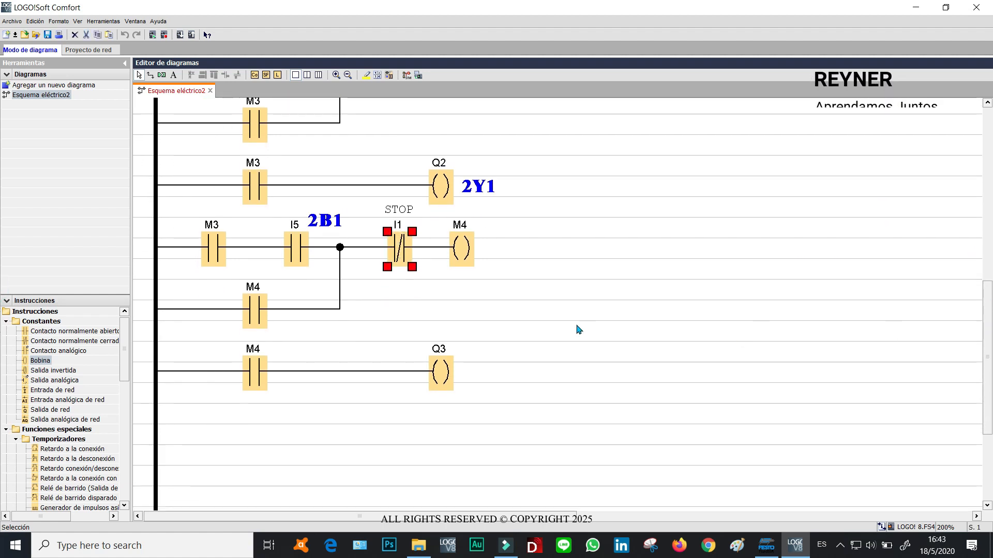
{"action": "double_click", "coordinate": [444, 370]}
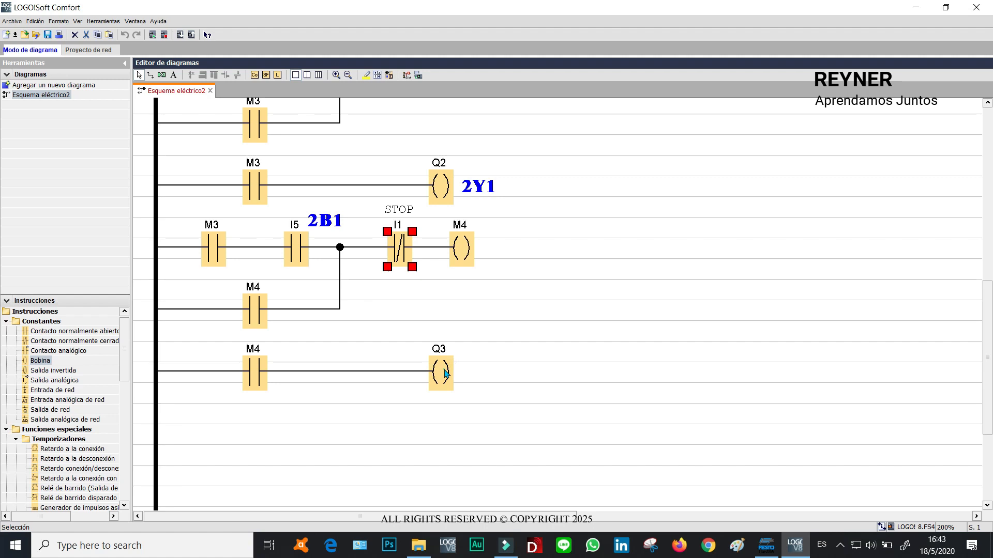
{"action": "left_click", "coordinate": [492, 157]}
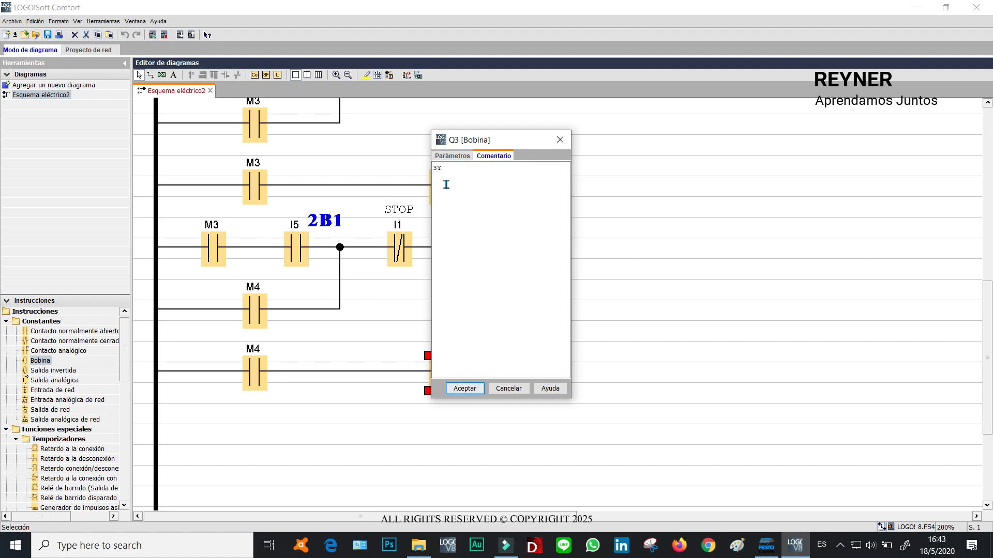
{"action": "left_click", "coordinate": [473, 395]}
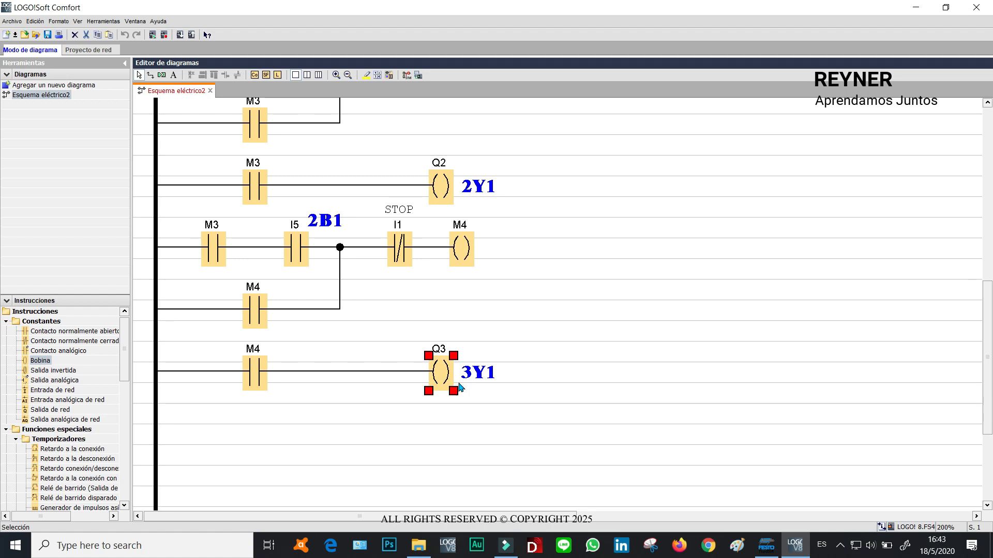
{"action": "left_click", "coordinate": [565, 311]}
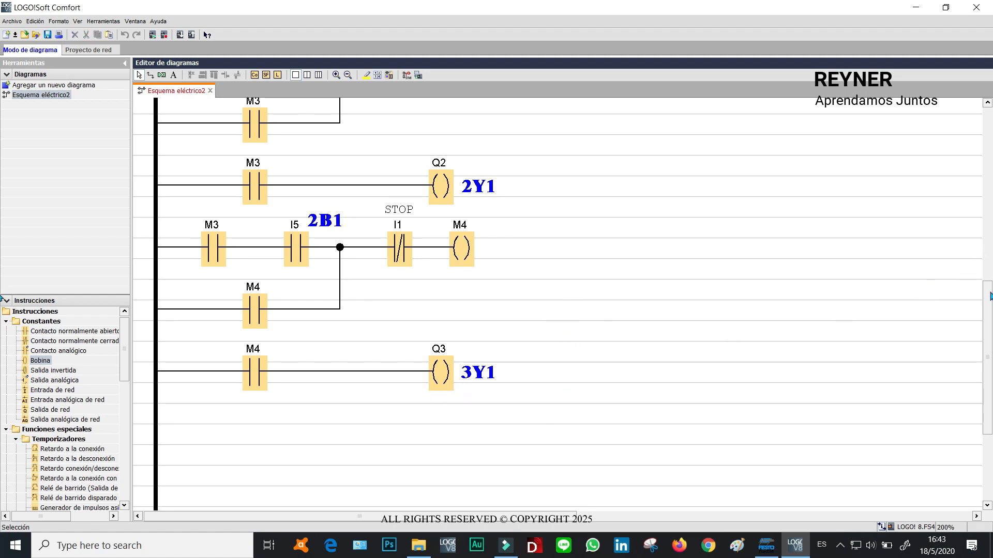
Select the M4 latch rung and its output rung and paste a copy below them.
{"action": "scroll", "coordinate": [989, 295], "scroll_direction": "down", "scroll_amount": 5}
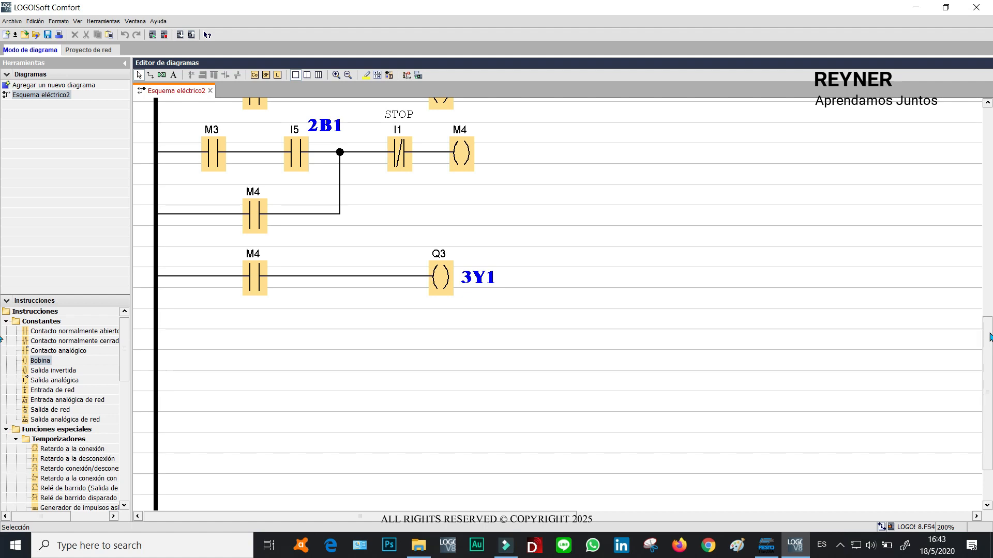
{"action": "left_click_drag", "start_coordinate": [692, 344], "coordinate": [146, 171]}
{"action": "left_click_drag", "start_coordinate": [128, 131], "coordinate": [127, 131]}
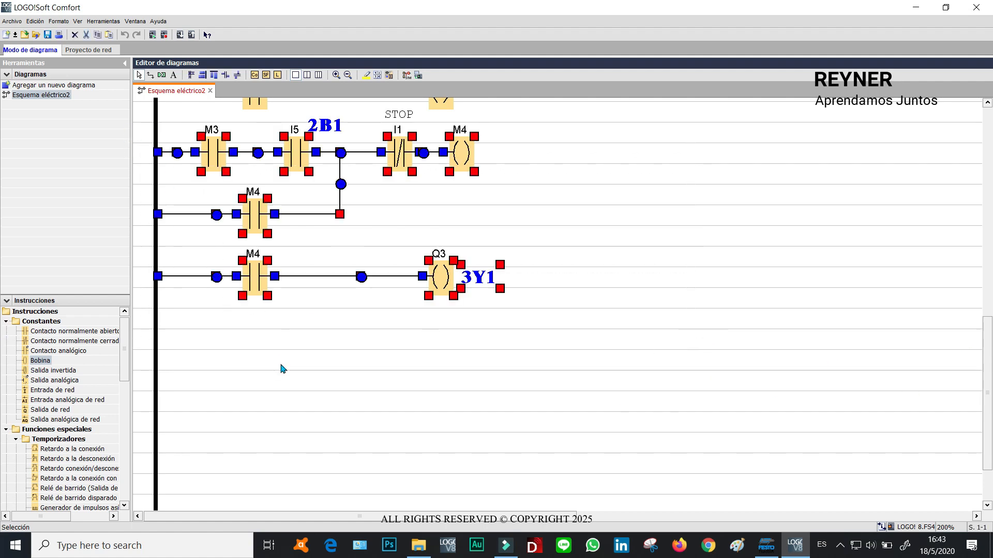
{"action": "key", "text": "ctrl+v"}
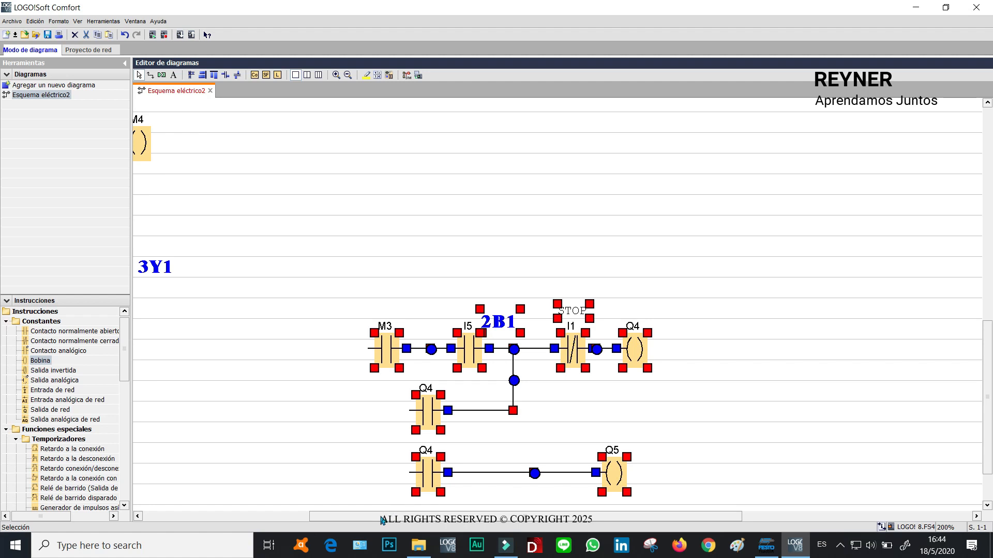
{"action": "scroll", "coordinate": [382, 517], "scroll_direction": "left", "scroll_amount": 5}
{"action": "left_click_drag", "start_coordinate": [707, 353], "coordinate": [212, 362]}
{"action": "left_click", "coordinate": [574, 362]}
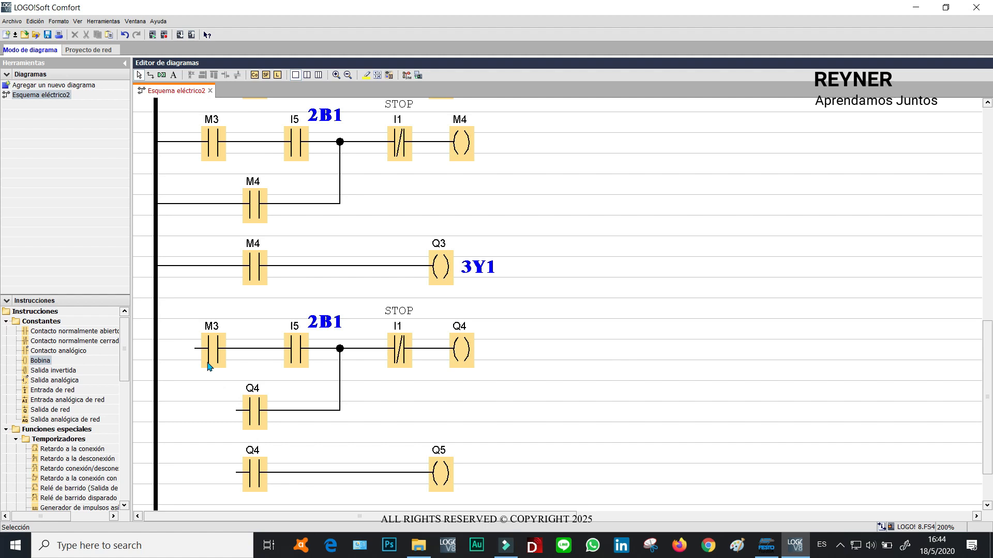
Connect the three pasted branches to the left power rail.
{"action": "left_click_drag", "start_coordinate": [192, 349], "coordinate": [155, 348]}
{"action": "left_click_drag", "start_coordinate": [236, 410], "coordinate": [154, 403]}
{"action": "left_click_drag", "start_coordinate": [235, 475], "coordinate": [155, 472]}
{"action": "left_click", "coordinate": [468, 147]}
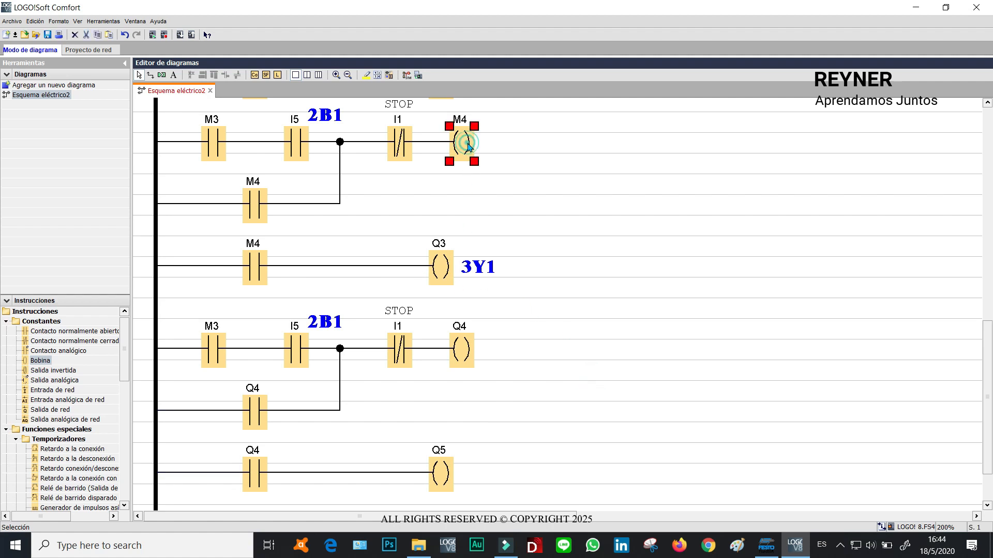
Reassign the pasted rung's first contact to flag M4.
{"action": "double_click", "coordinate": [218, 352]}
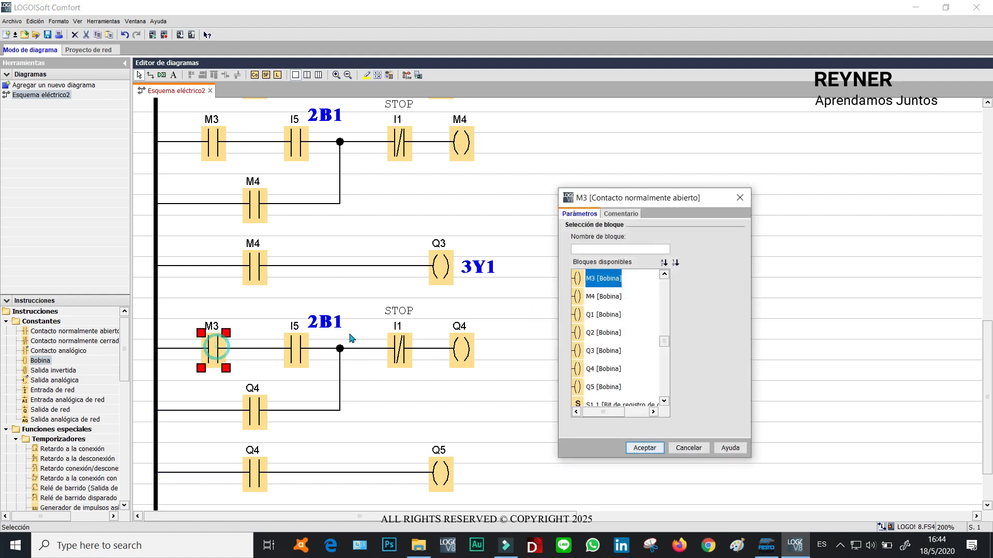
{"action": "left_click", "coordinate": [579, 248]}
{"action": "type", "text": "M"}
{"action": "left_click", "coordinate": [590, 336]}
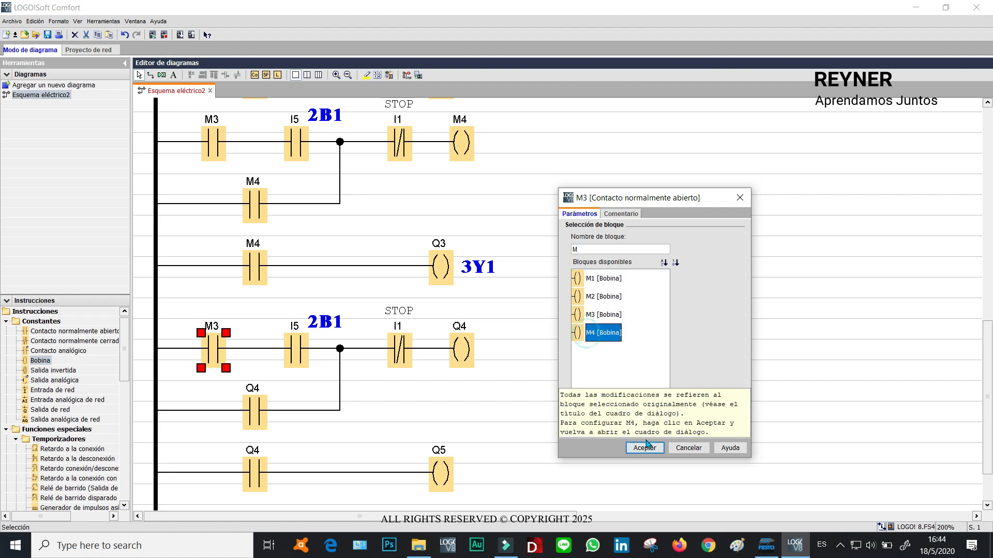
{"action": "left_click", "coordinate": [647, 449]}
Reassign the pasted rung's latching coil to flag M5.
{"action": "double_click", "coordinate": [462, 349]}
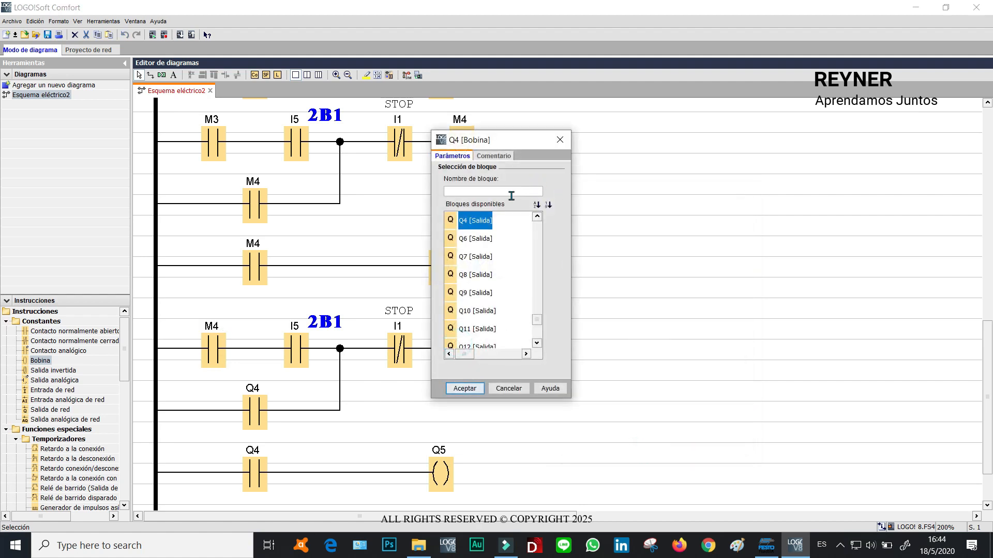
{"action": "left_click", "coordinate": [472, 190]}
{"action": "type", "text": "M"}
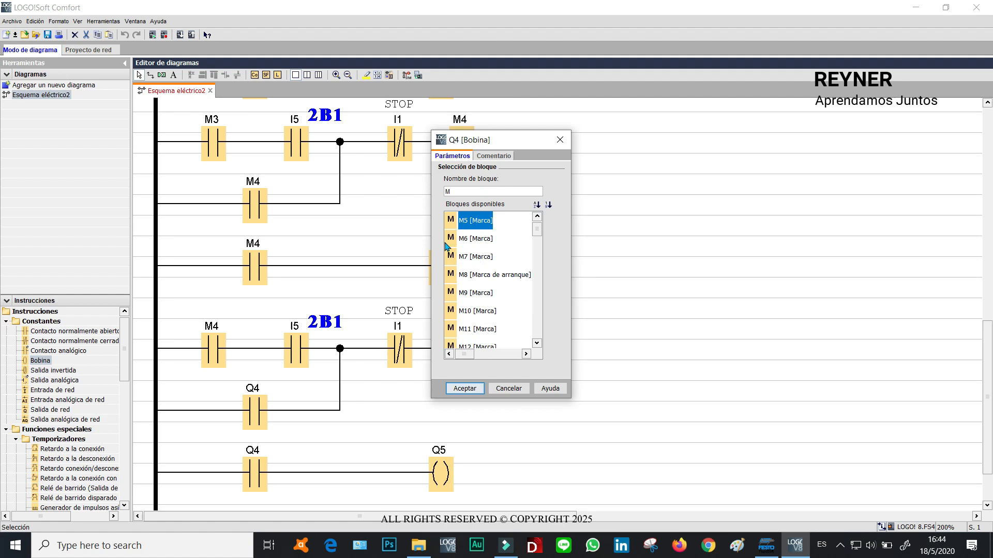
{"action": "left_click", "coordinate": [465, 389]}
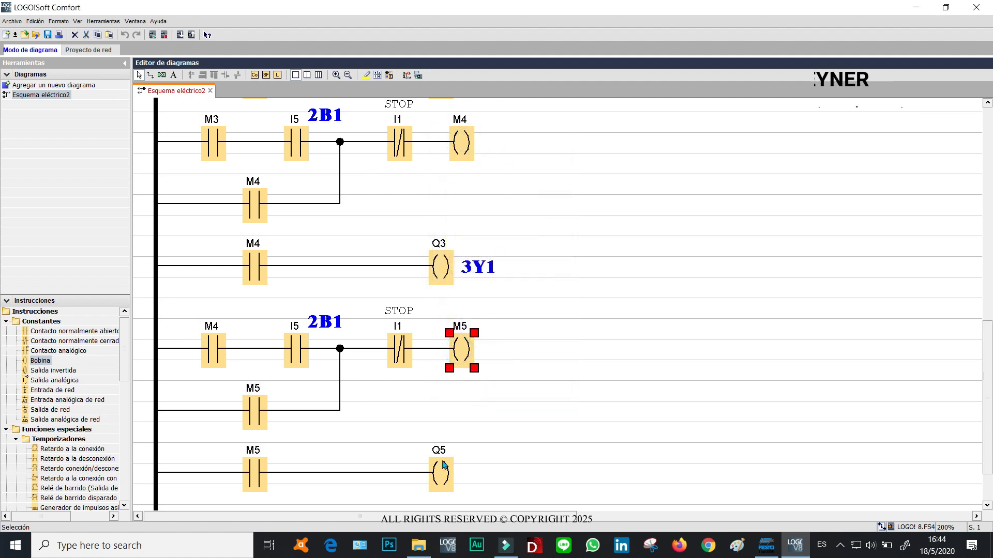
Reassign the pasted output coil to output Q4.
{"action": "double_click", "coordinate": [443, 478]}
{"action": "left_click", "coordinate": [536, 217]}
{"action": "left_click", "coordinate": [474, 220]}
{"action": "left_click", "coordinate": [475, 388]}
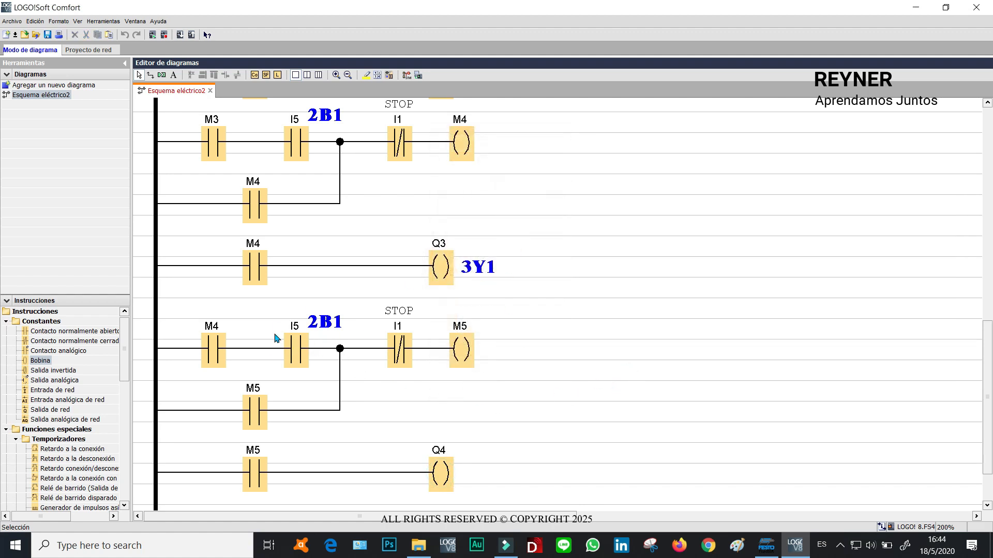
Inspect the M4 and M5 flag coils and contacts in the latch rungs.
{"action": "left_click", "coordinate": [461, 146]}
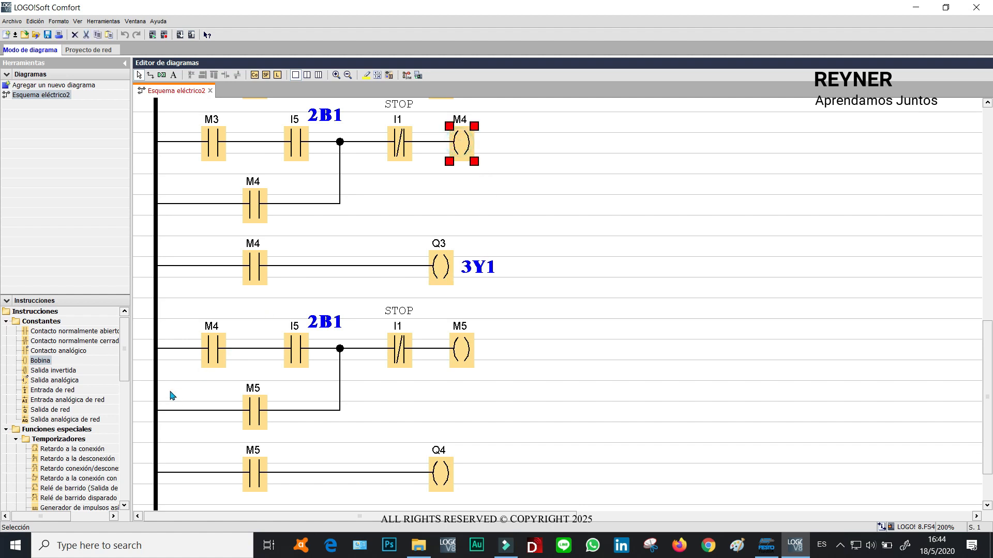
{"action": "left_click", "coordinate": [214, 349]}
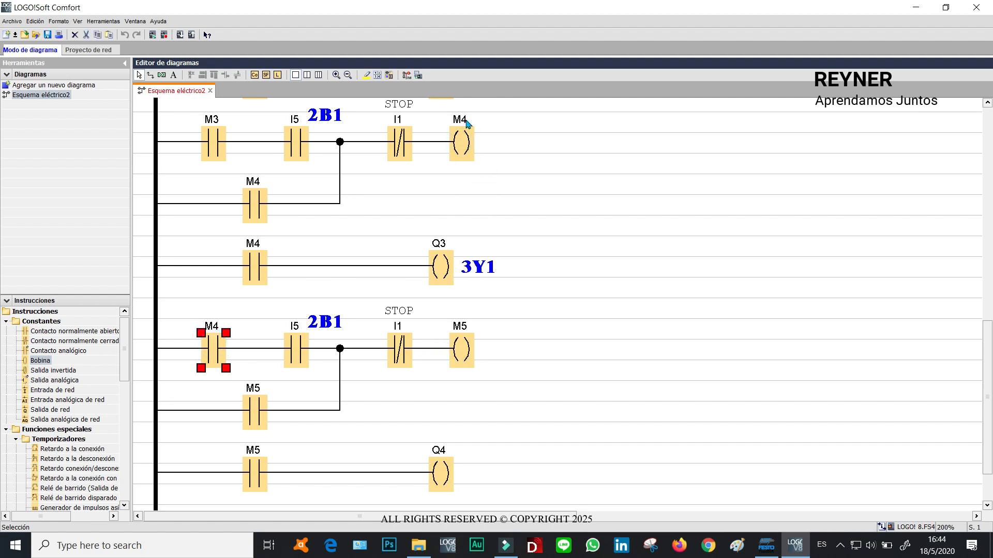
{"action": "left_click", "coordinate": [462, 139]}
{"action": "left_click", "coordinate": [210, 349]}
{"action": "left_click", "coordinate": [469, 354]}
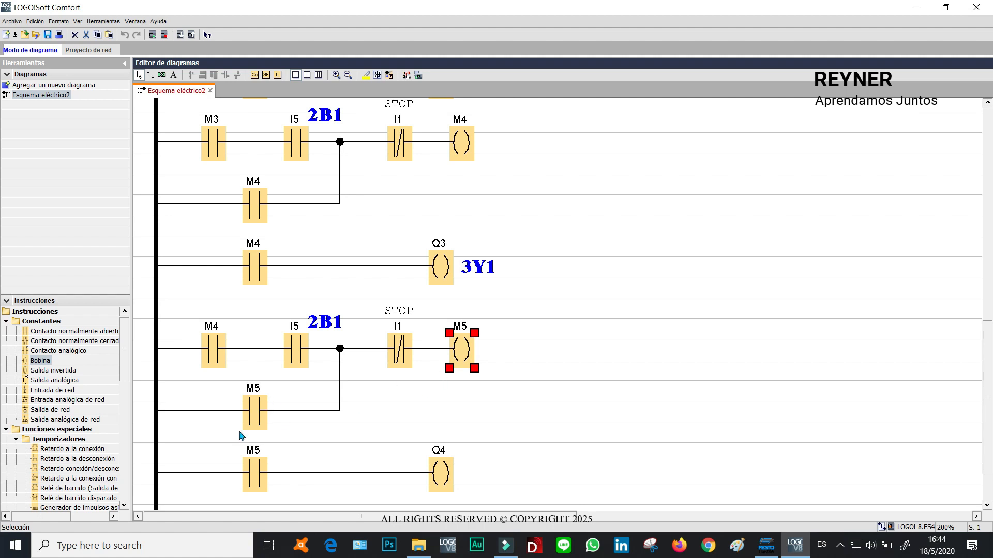
{"action": "left_click", "coordinate": [262, 408]}
{"action": "left_click", "coordinate": [260, 475]}
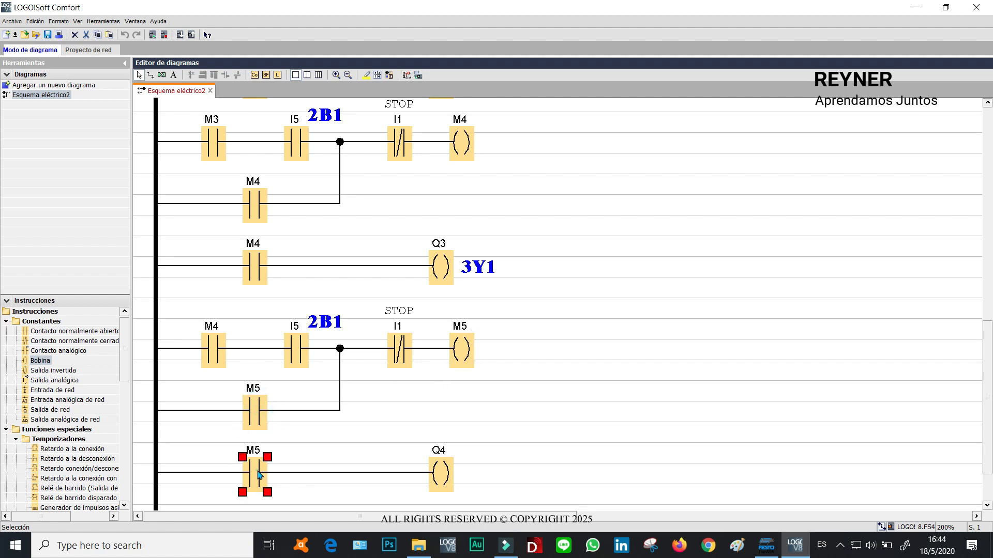
Reassign the M4 latch rung's I5 sensor contact to input I6.
{"action": "left_click", "coordinate": [298, 351]}
{"action": "left_click", "coordinate": [214, 352]}
{"action": "left_click", "coordinate": [293, 350]}
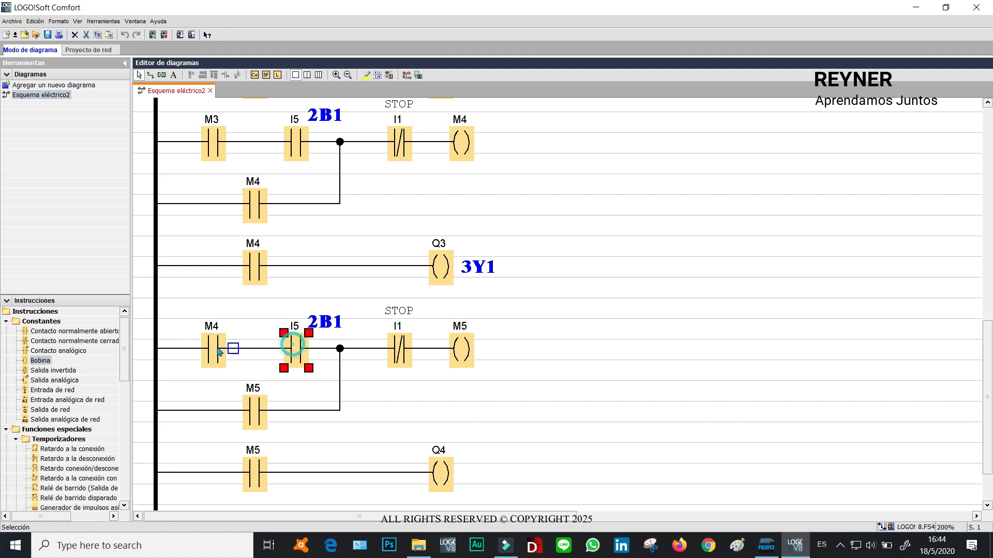
{"action": "left_click", "coordinate": [210, 351]}
{"action": "left_click", "coordinate": [297, 351]}
{"action": "left_click", "coordinate": [211, 351]}
{"action": "left_click", "coordinate": [299, 352]}
{"action": "double_click", "coordinate": [298, 353]}
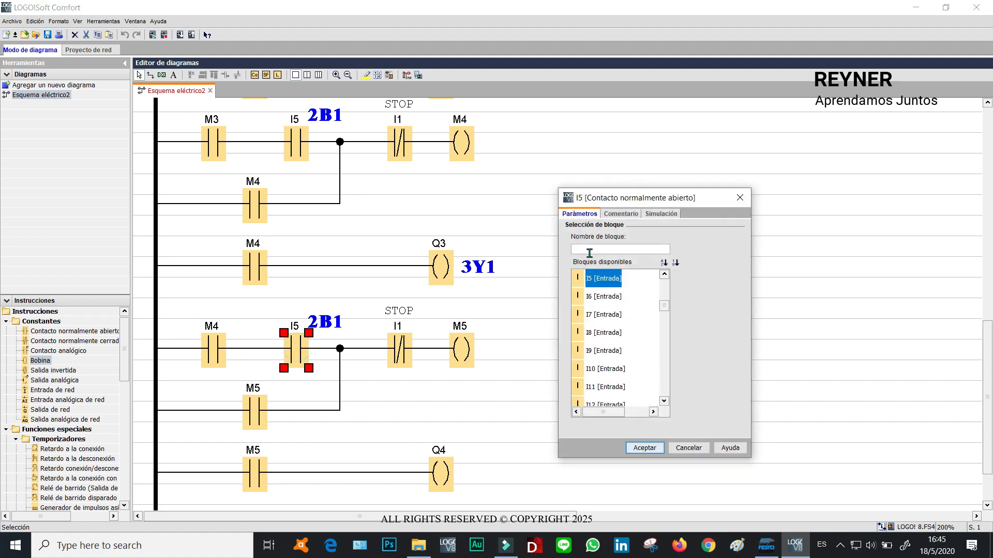
{"action": "left_click", "coordinate": [592, 298]}
{"action": "left_click", "coordinate": [645, 447]}
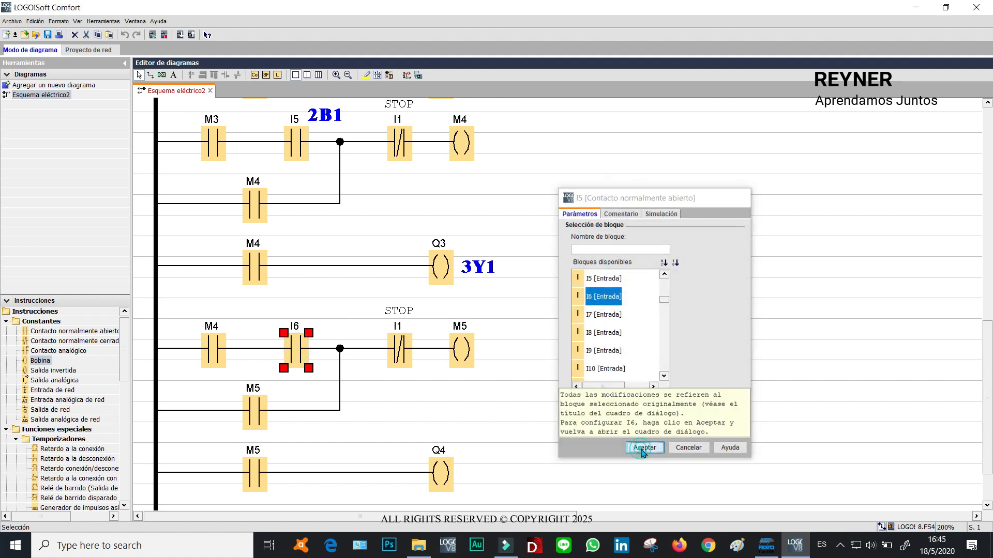
Change the I6 contact's comment to 3B1.
{"action": "left_click", "coordinate": [333, 292]}
{"action": "double_click", "coordinate": [296, 353]}
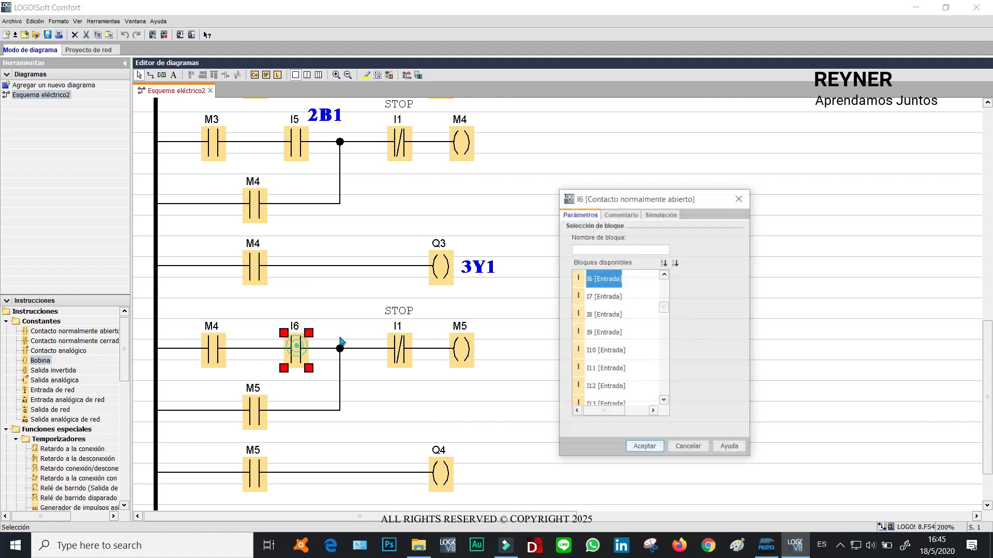
{"action": "left_click", "coordinate": [622, 214]}
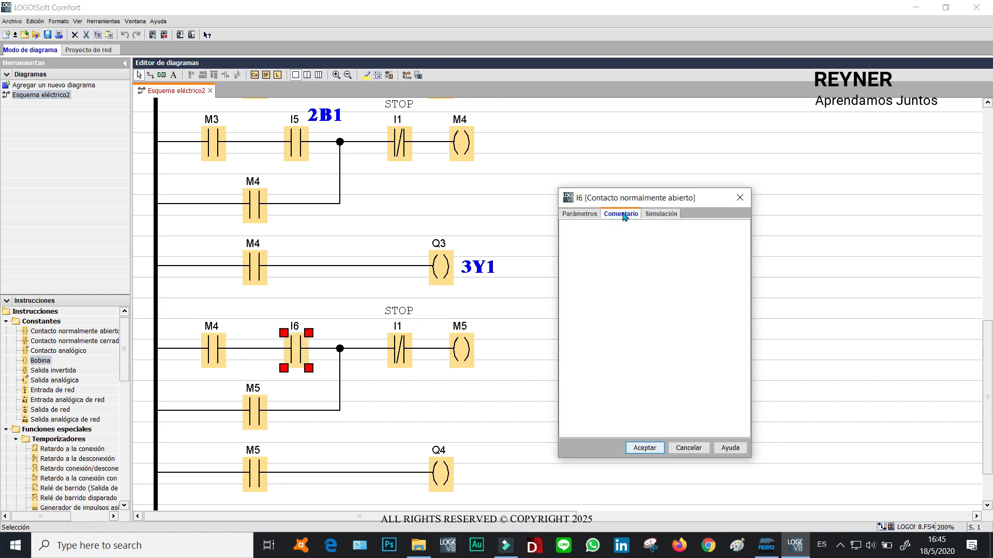
{"action": "left_click", "coordinate": [586, 234]}
{"action": "type", "text": "3B1"}
{"action": "left_click", "coordinate": [644, 448]}
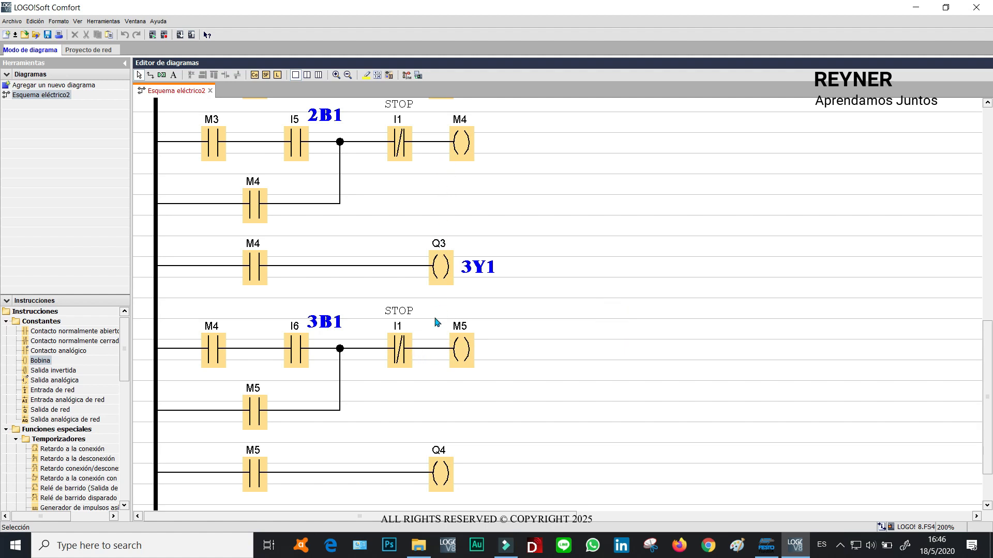
Replace the STOP contact in the M4 latch rung with a normally closed M5 contact.
{"action": "left_click", "coordinate": [465, 353]}
{"action": "left_click", "coordinate": [263, 414]}
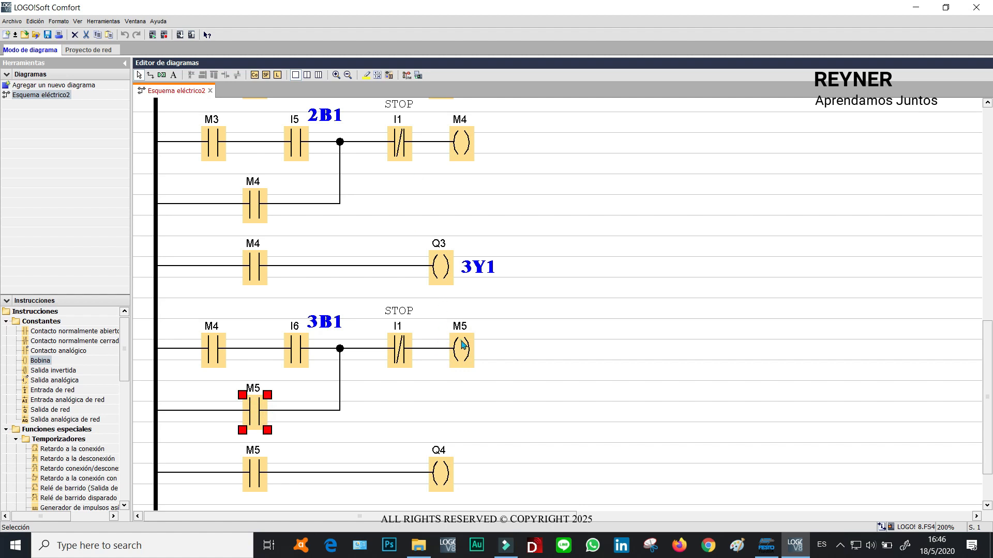
{"action": "left_click", "coordinate": [461, 346]}
{"action": "double_click", "coordinate": [399, 140]}
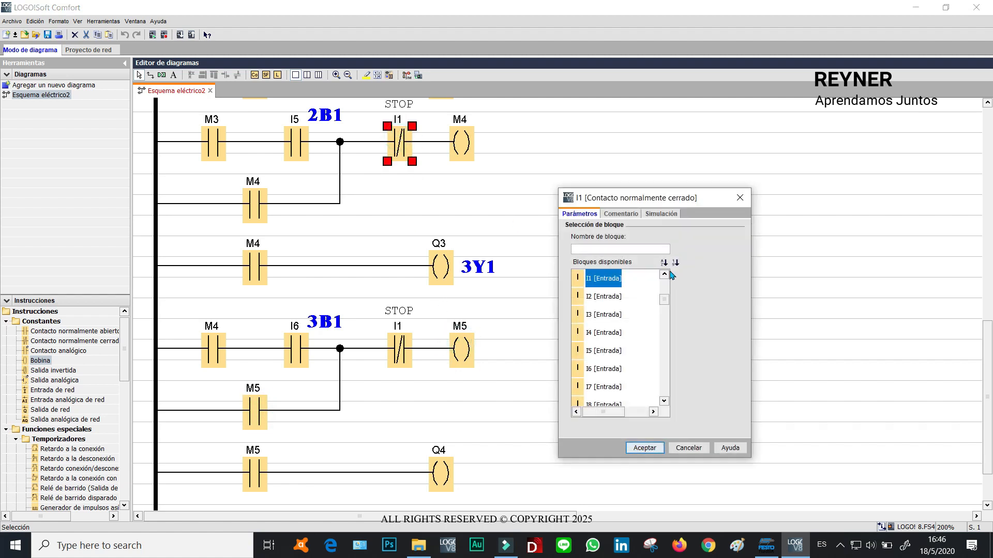
{"action": "left_click", "coordinate": [599, 248]}
{"action": "type", "text": "M"}
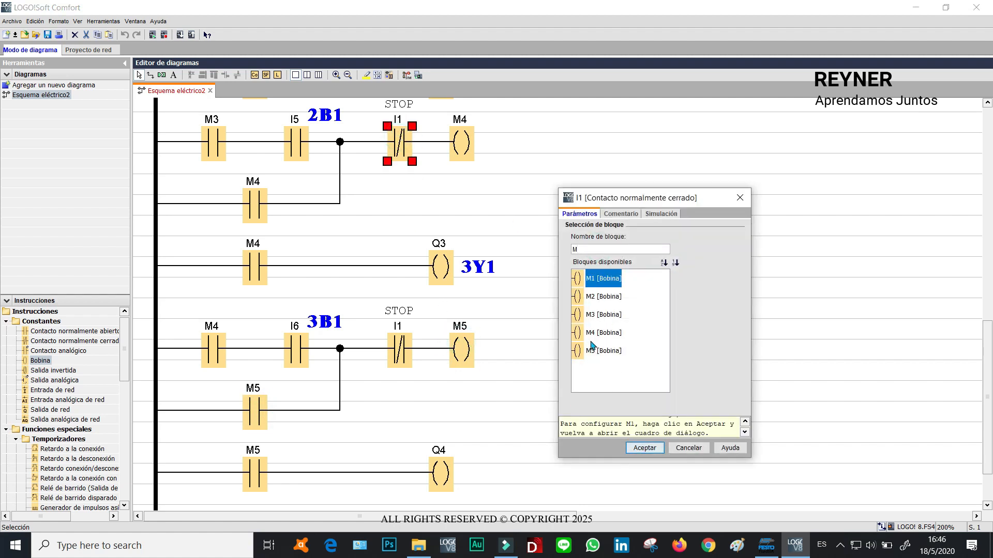
{"action": "left_click", "coordinate": [595, 356]}
{"action": "left_click", "coordinate": [641, 448]}
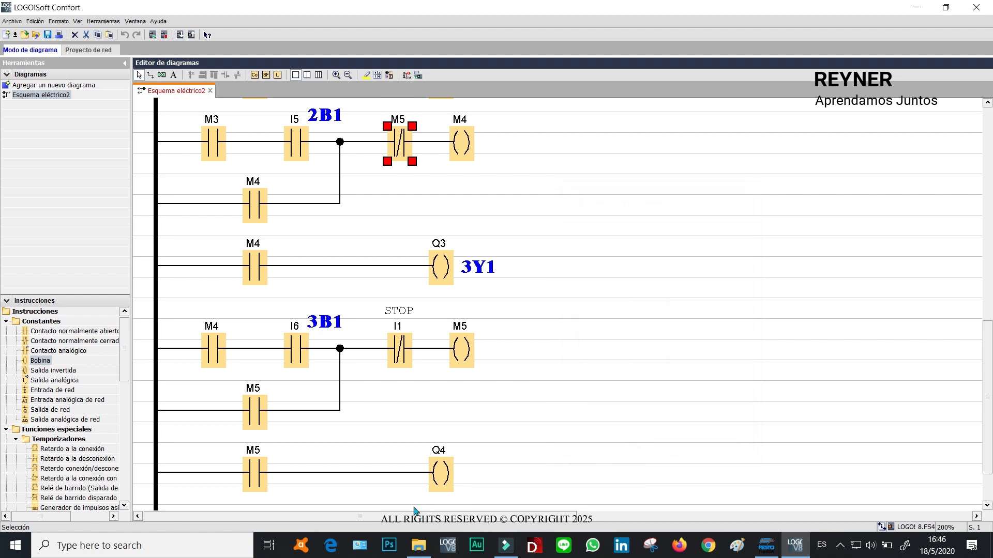
Add the comment 1Y2 to output coil Q4.
{"action": "double_click", "coordinate": [451, 472]}
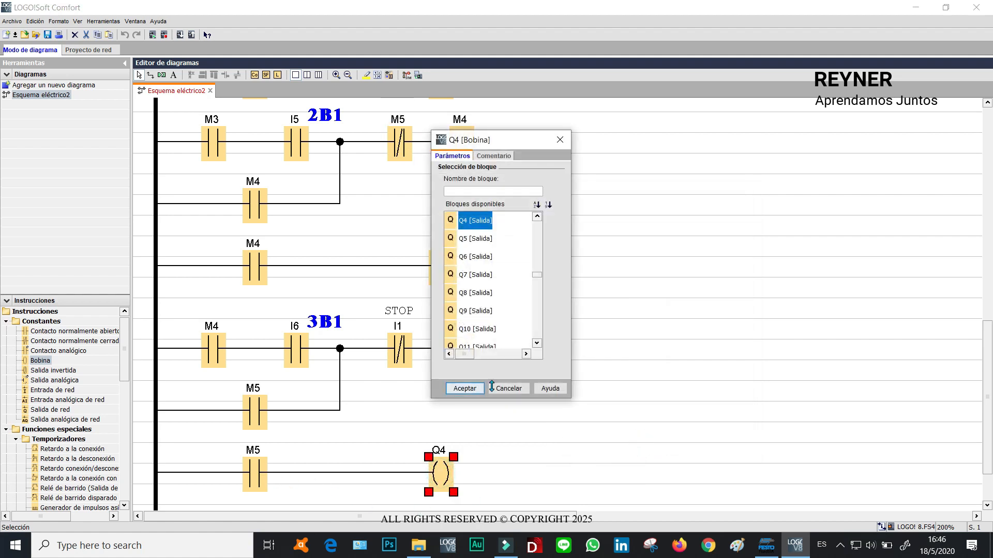
{"action": "left_click", "coordinate": [494, 155]}
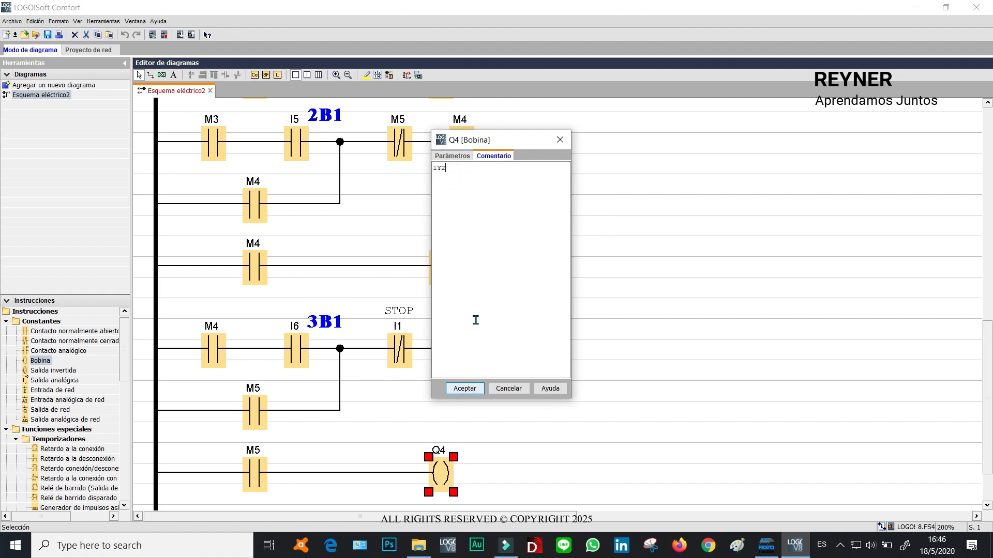
{"action": "left_click", "coordinate": [465, 389]}
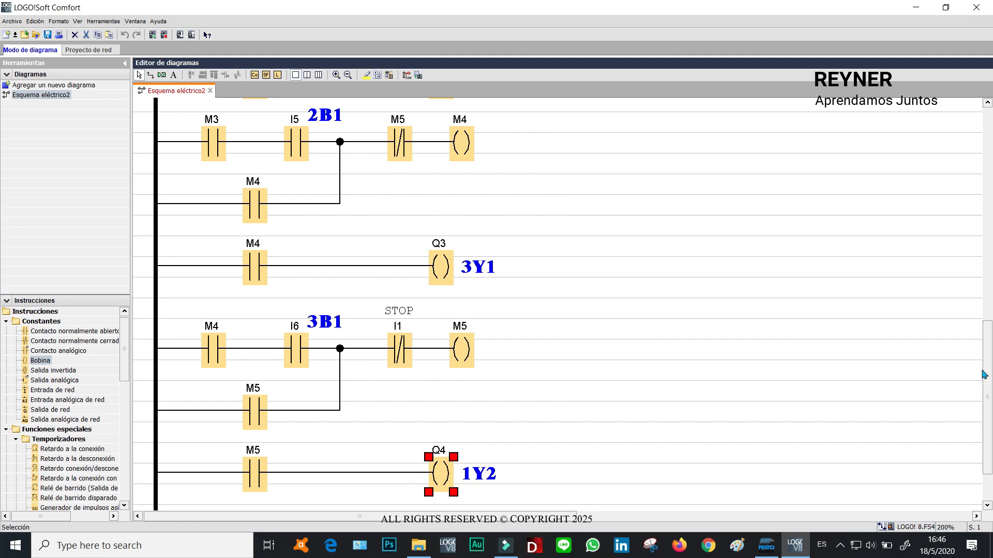
Extend the page layout to two pages vertically.
{"action": "left_click_drag", "start_coordinate": [983, 375], "coordinate": [988, 419]}
{"action": "left_click", "coordinate": [637, 343]}
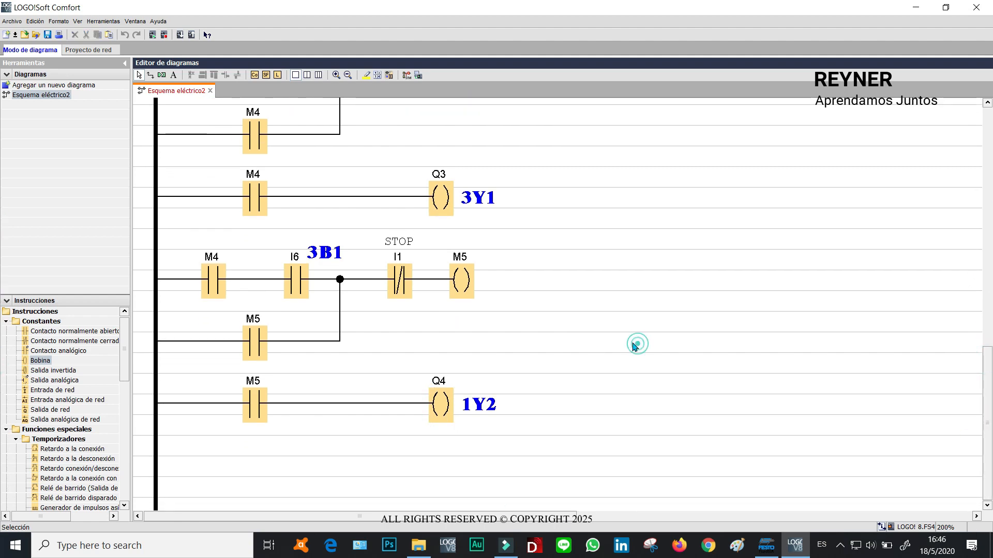
{"action": "left_click_drag", "start_coordinate": [990, 428], "coordinate": [988, 451]}
{"action": "left_click", "coordinate": [378, 76]}
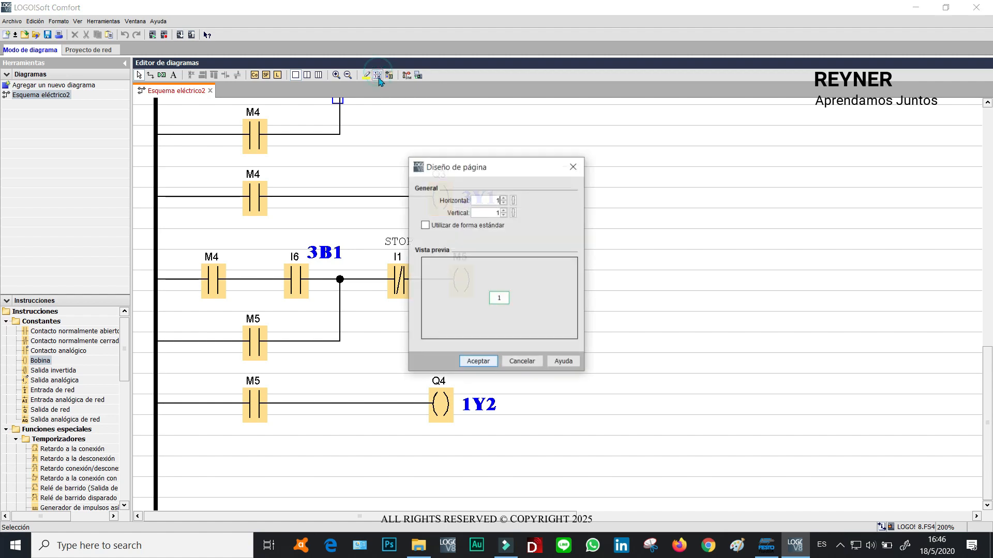
{"action": "left_click", "coordinate": [503, 210]}
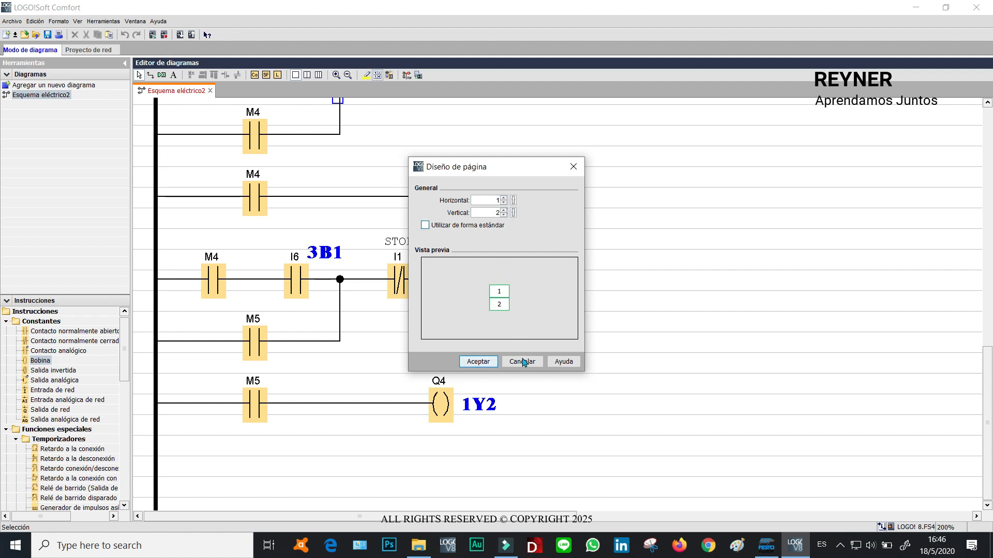
{"action": "left_click", "coordinate": [478, 362]}
Paste a copy of the latch rungs below the Q4 rung and position it.
{"action": "left_click_drag", "start_coordinate": [987, 266], "coordinate": [988, 288]}
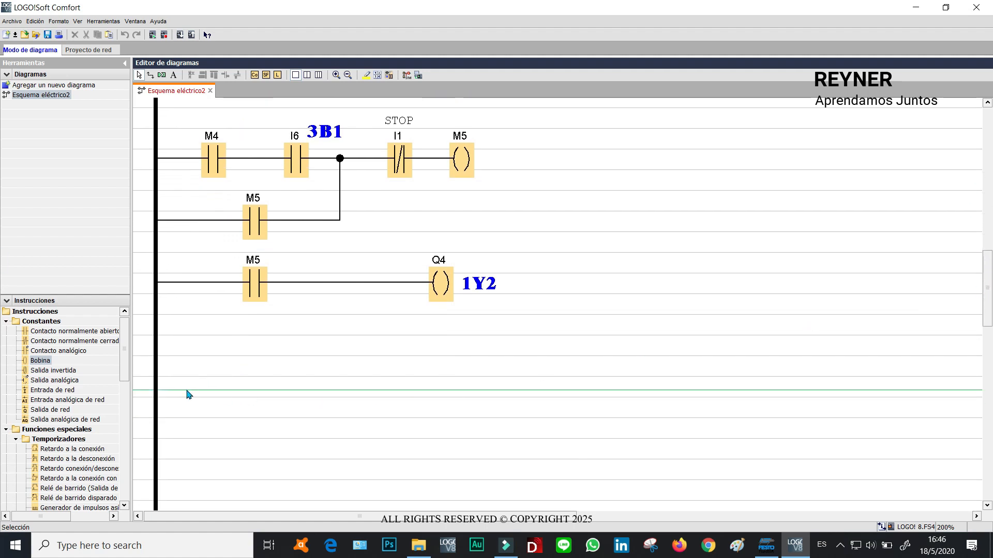
{"action": "left_click_drag", "start_coordinate": [624, 331], "coordinate": [134, 112]}
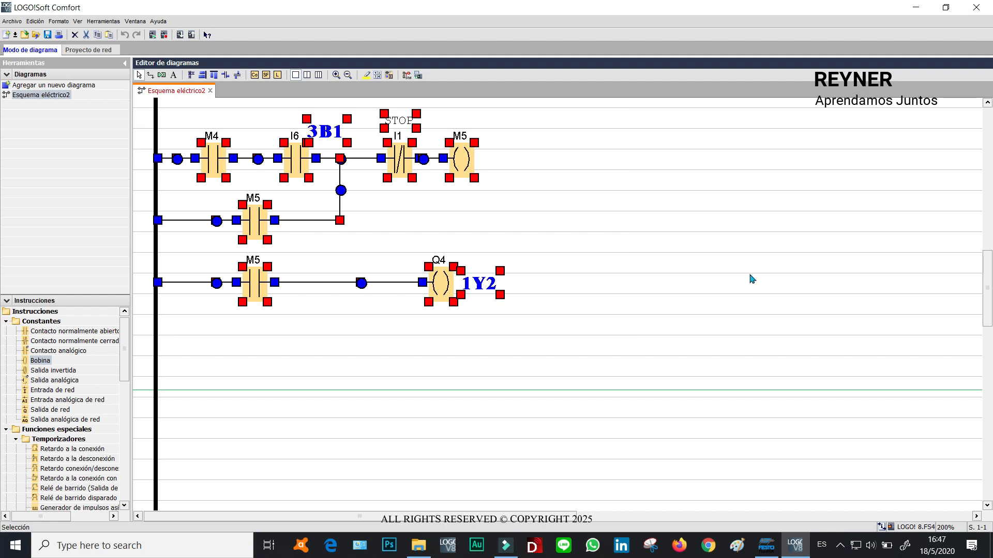
{"action": "key", "text": "ctrl+v"}
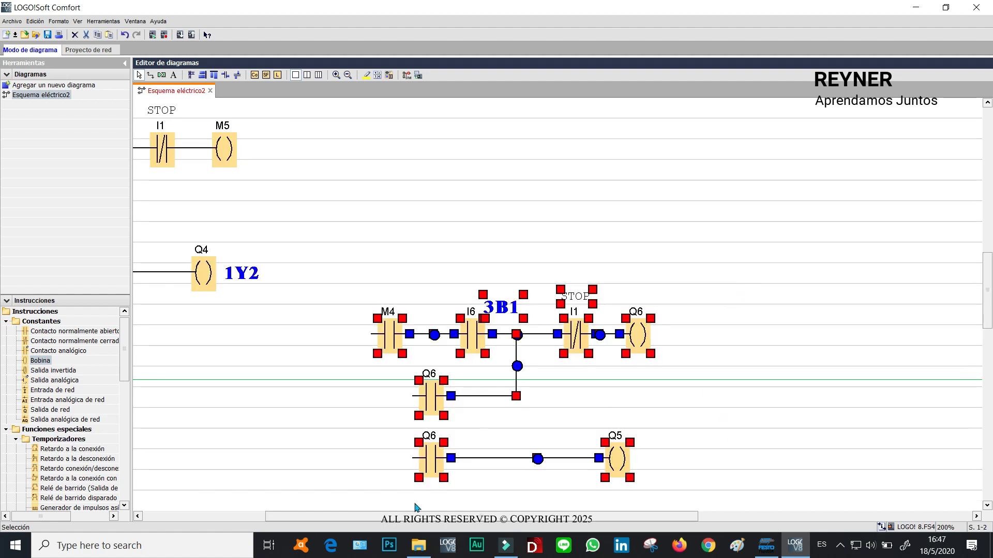
{"action": "left_click_drag", "start_coordinate": [398, 519], "coordinate": [256, 523]}
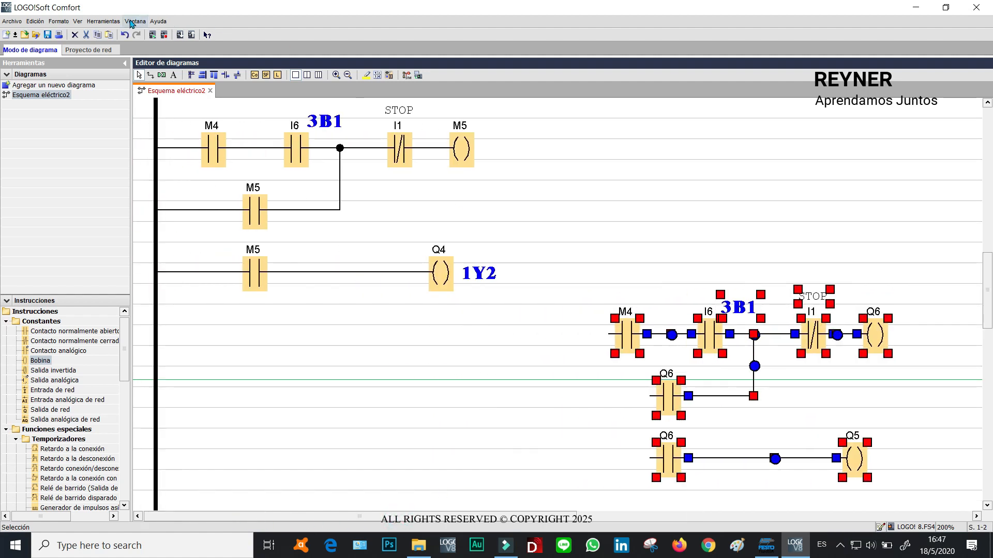
{"action": "left_click_drag", "start_coordinate": [610, 335], "coordinate": [252, 358]}
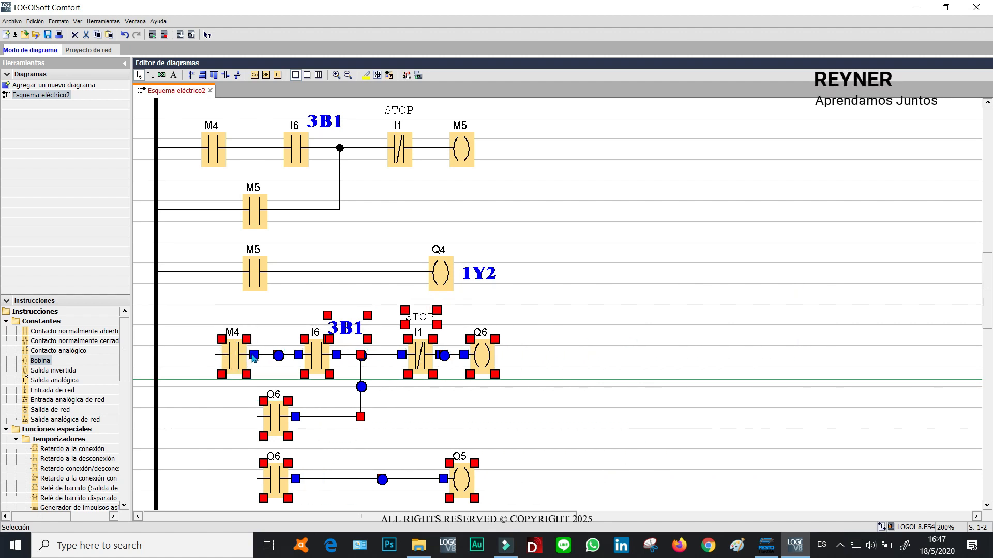
{"action": "left_click", "coordinate": [751, 332]}
Connect the left ends of the three pasted rungs to the power rail.
{"action": "left_click_drag", "start_coordinate": [217, 357], "coordinate": [156, 355]}
{"action": "left_click_drag", "start_coordinate": [254, 415], "coordinate": [156, 415]}
{"action": "left_click_drag", "start_coordinate": [256, 478], "coordinate": [156, 478]}
{"action": "left_click", "coordinate": [688, 316]}
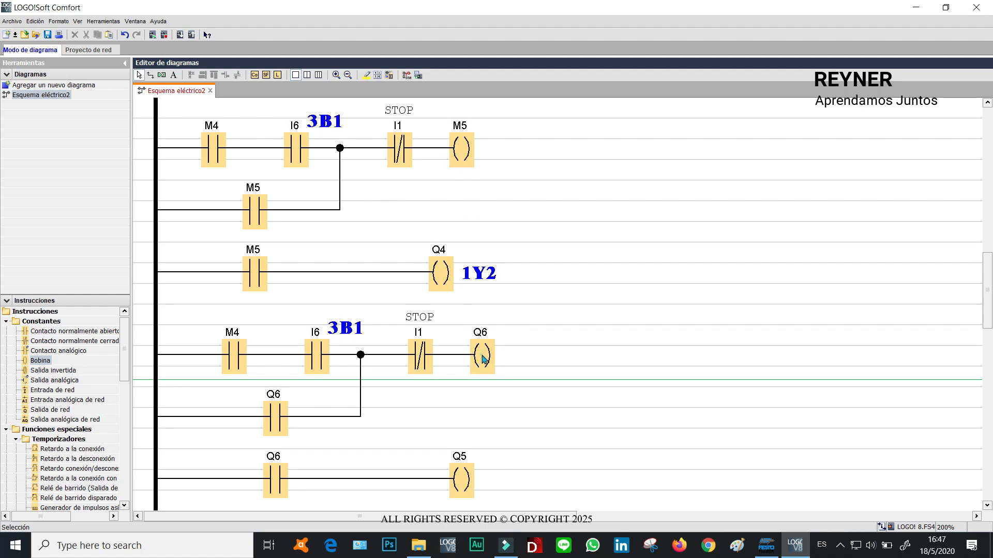
Reassign the pasted rung's latching coil to flag M6.
{"action": "double_click", "coordinate": [483, 359]}
{"action": "left_click", "coordinate": [464, 191]}
{"action": "type", "text": "M"}
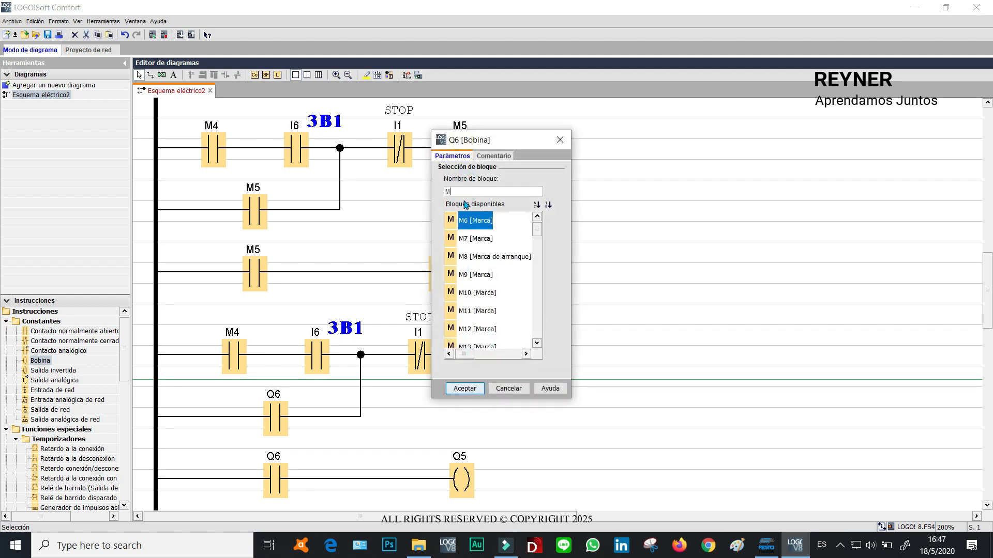
{"action": "left_click", "coordinate": [463, 389]}
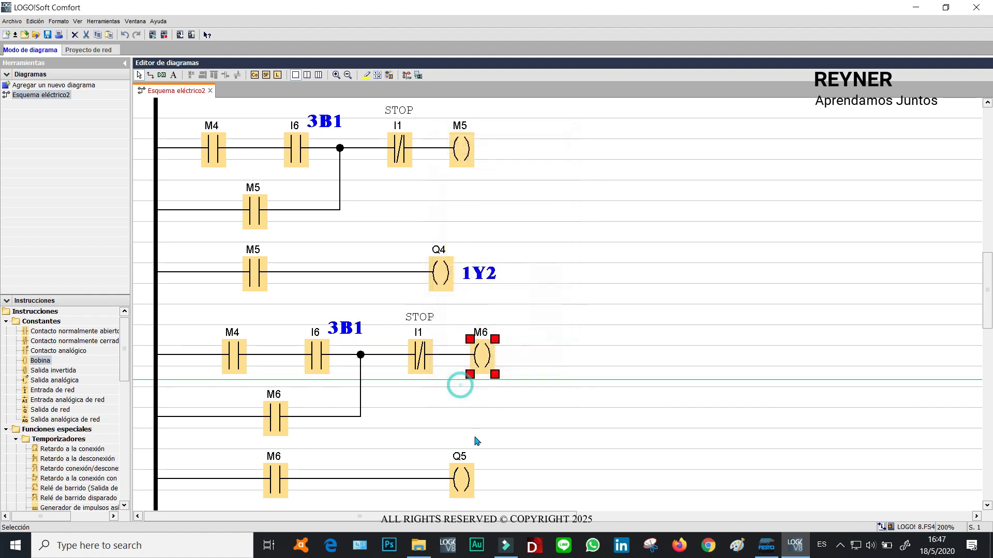
Reassign the pasted rung's first contact to flag M5.
{"action": "left_click", "coordinate": [460, 490]}
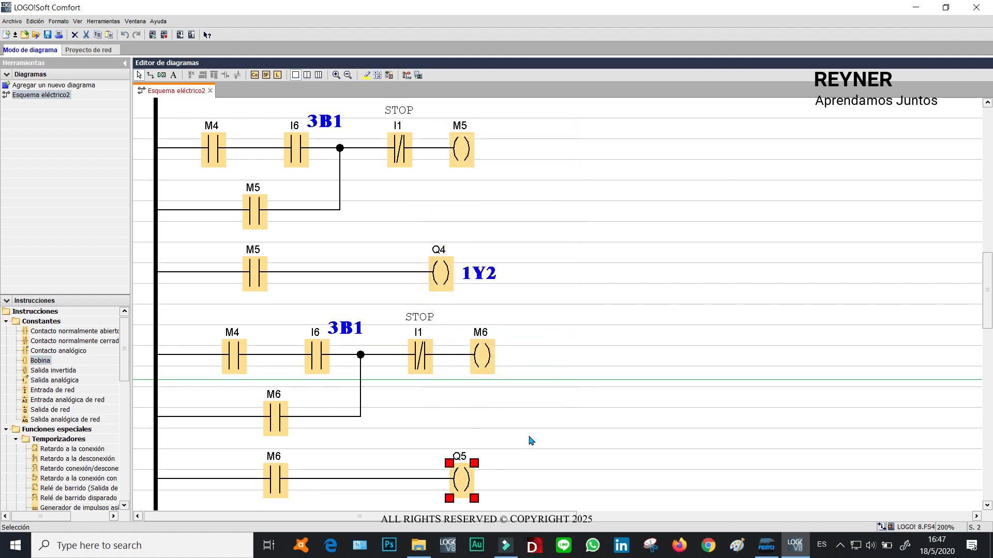
{"action": "left_click", "coordinate": [594, 332]}
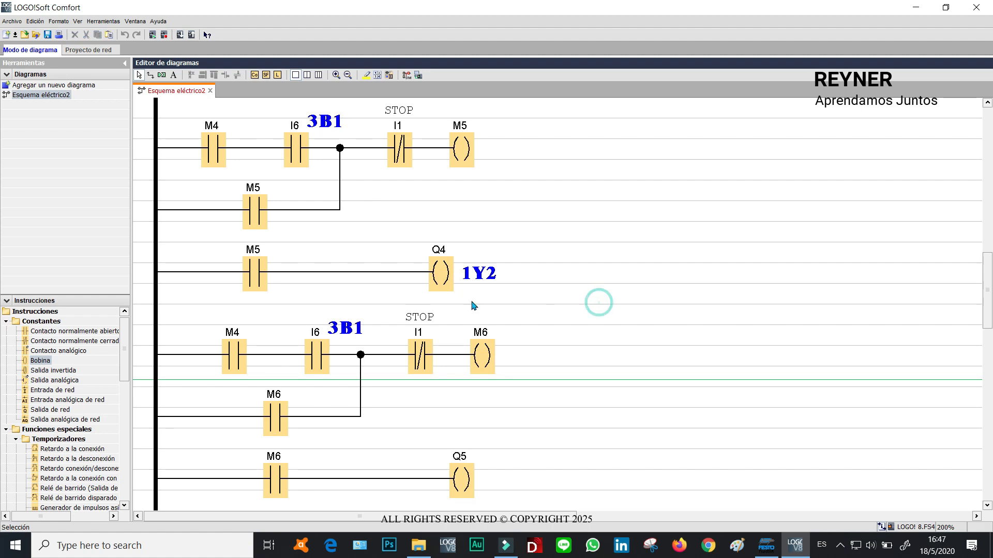
{"action": "left_click", "coordinate": [464, 165]}
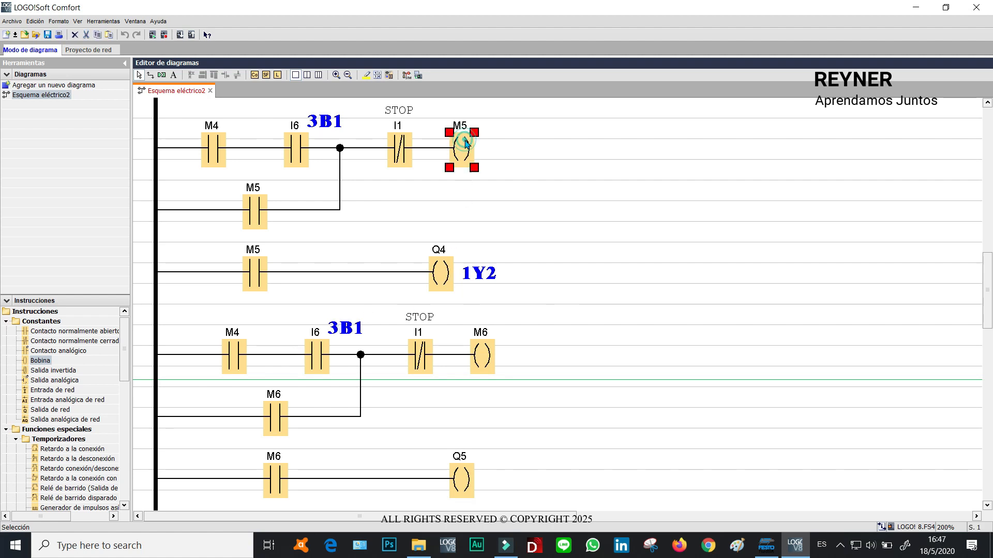
{"action": "double_click", "coordinate": [237, 361]}
{"action": "left_click", "coordinate": [606, 249]}
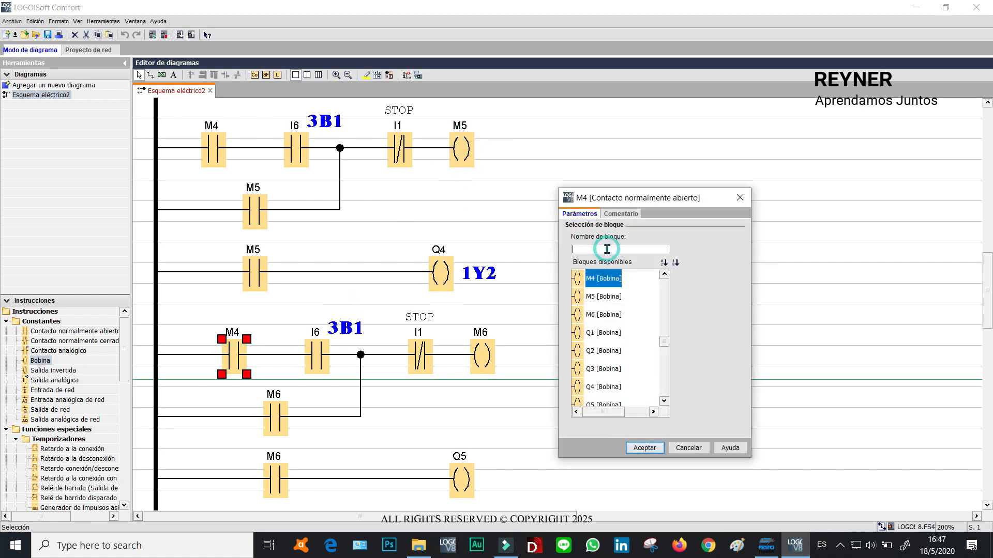
{"action": "type", "text": "M"}
{"action": "left_click", "coordinate": [594, 350]}
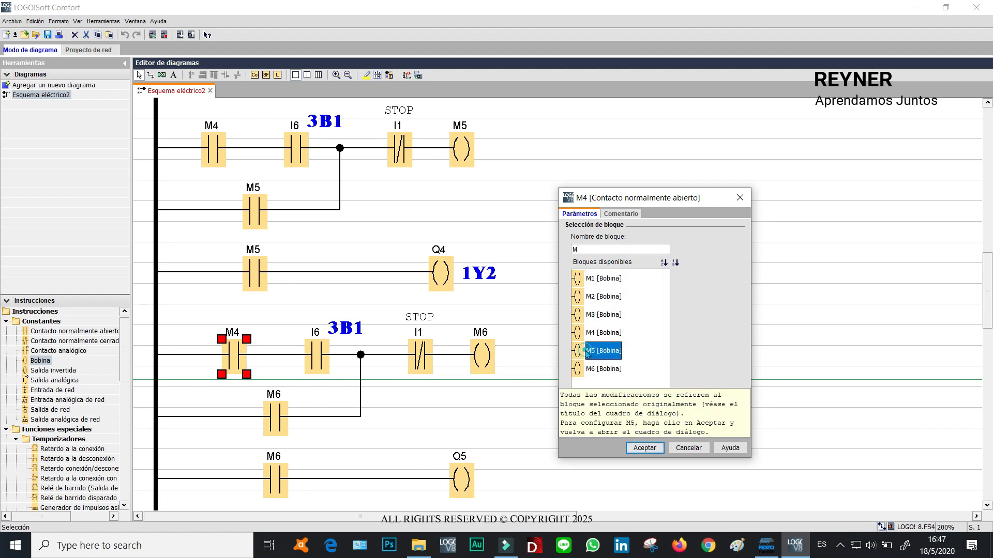
{"action": "left_click", "coordinate": [637, 448]}
Reassign the pasted rung's sensor contact to input I7.
{"action": "double_click", "coordinate": [321, 356]}
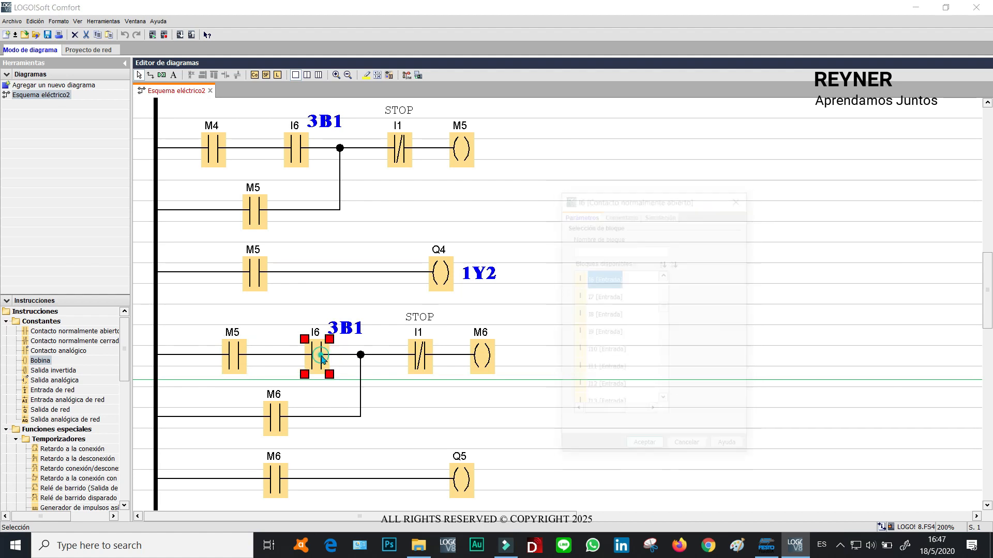
{"action": "left_click", "coordinate": [588, 298]}
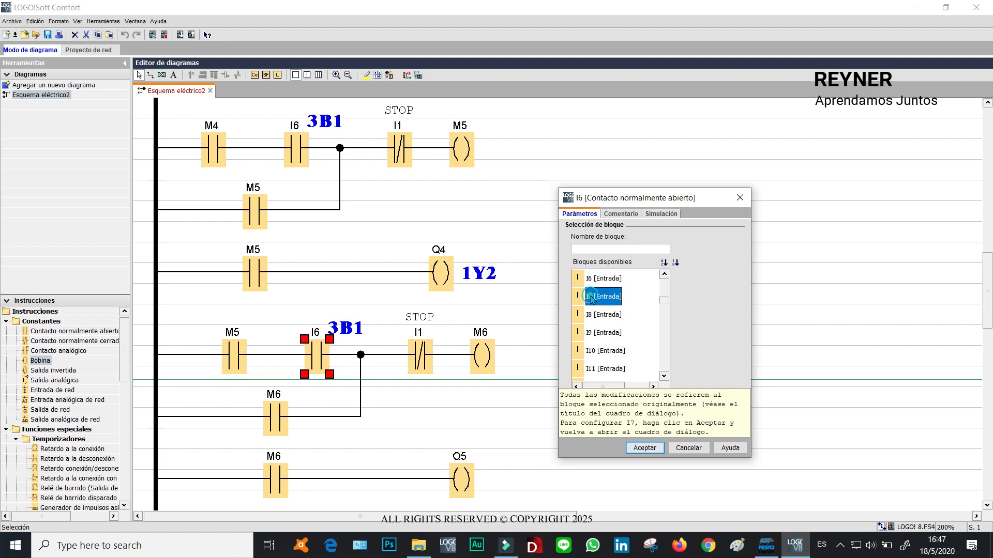
{"action": "left_click", "coordinate": [644, 448]}
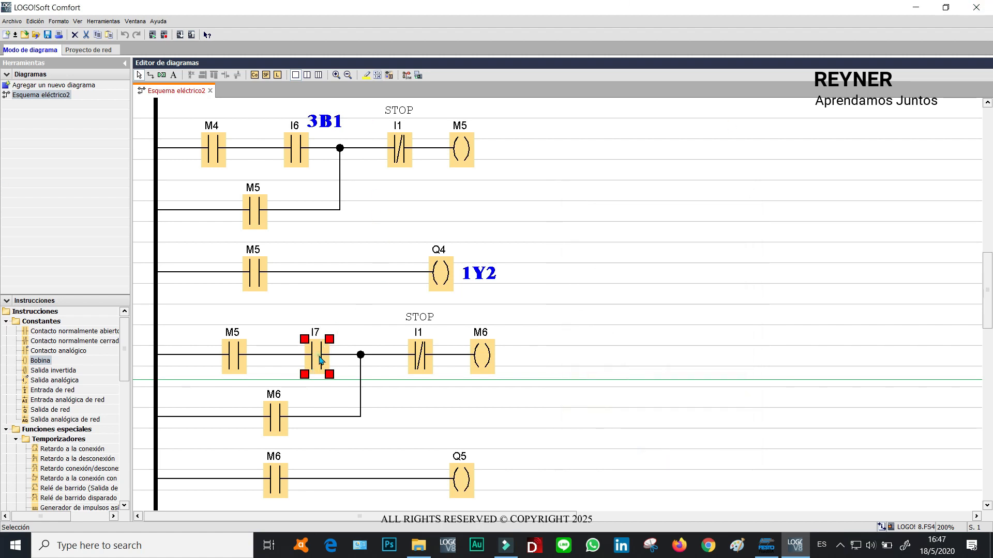
Change the I7 contact's comment to 1B0.
{"action": "double_click", "coordinate": [320, 360]}
{"action": "left_click", "coordinate": [620, 214]}
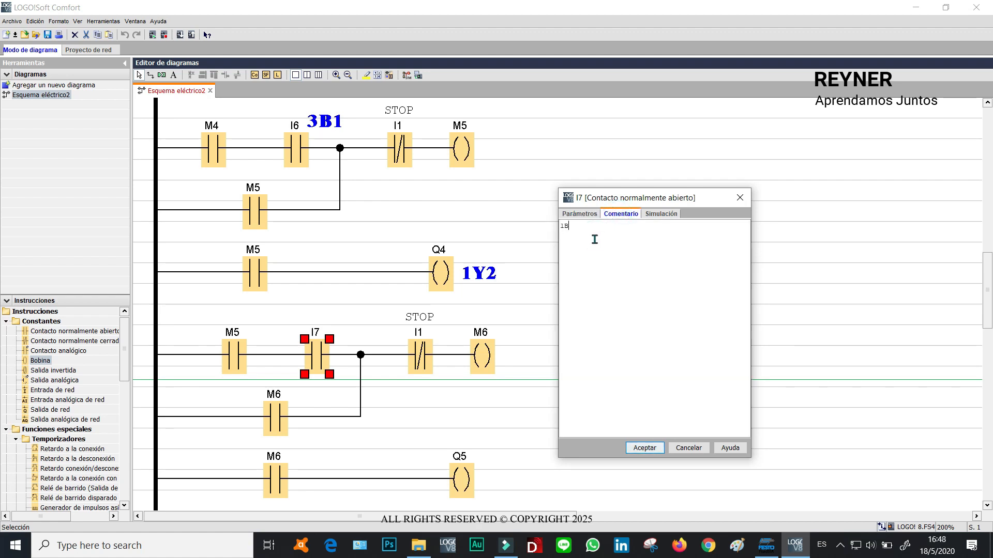
{"action": "left_click", "coordinate": [649, 453]}
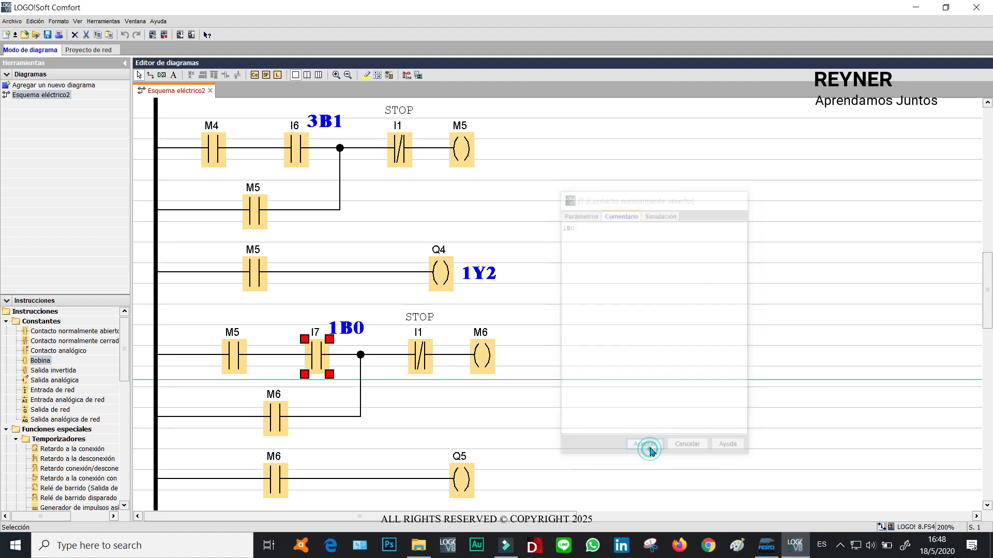
Replace the STOP contact in the M5 latching rung with a normally closed M6 contact.
{"action": "left_click", "coordinate": [599, 325]}
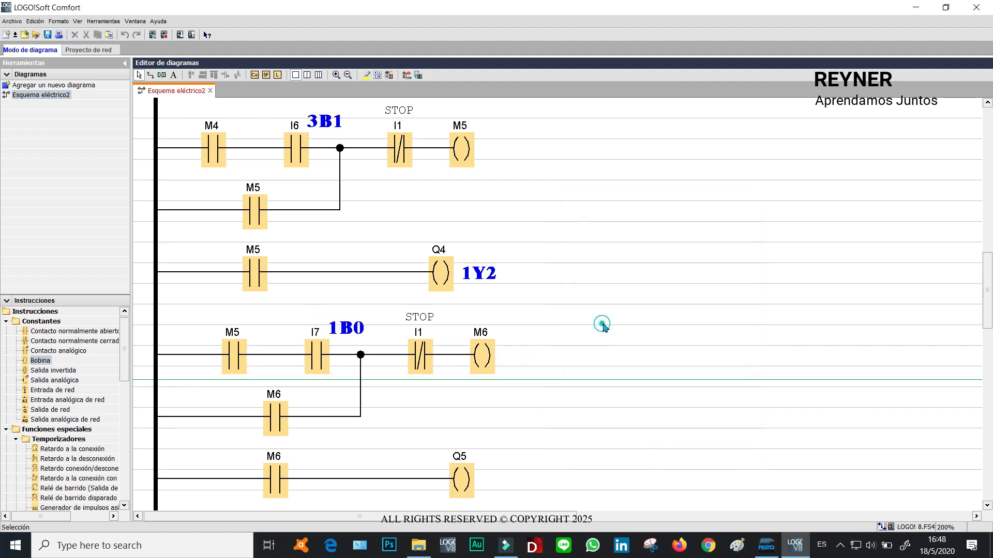
{"action": "left_click", "coordinate": [484, 356]}
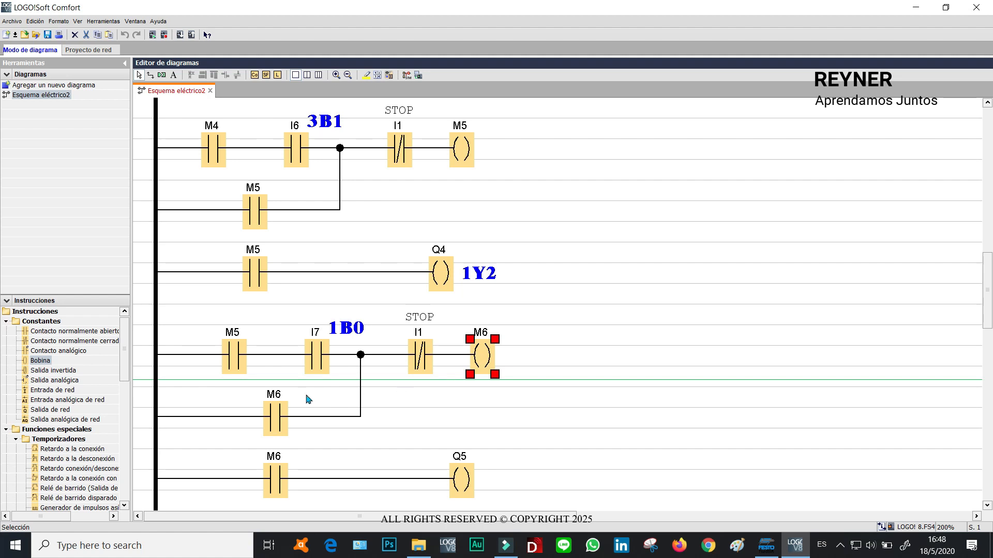
{"action": "left_click", "coordinate": [276, 412]}
{"action": "left_click", "coordinate": [279, 471]}
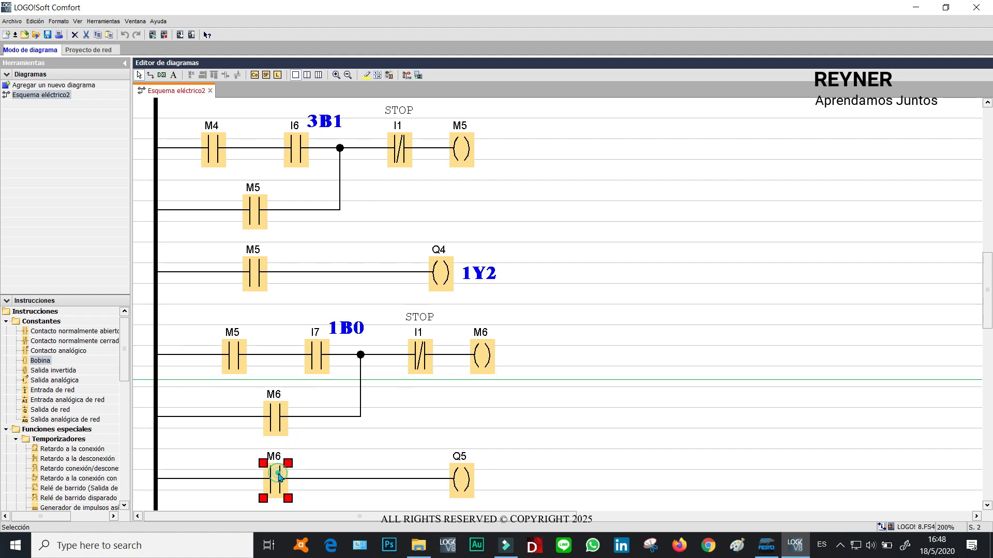
{"action": "double_click", "coordinate": [406, 151]}
{"action": "left_click", "coordinate": [583, 243]}
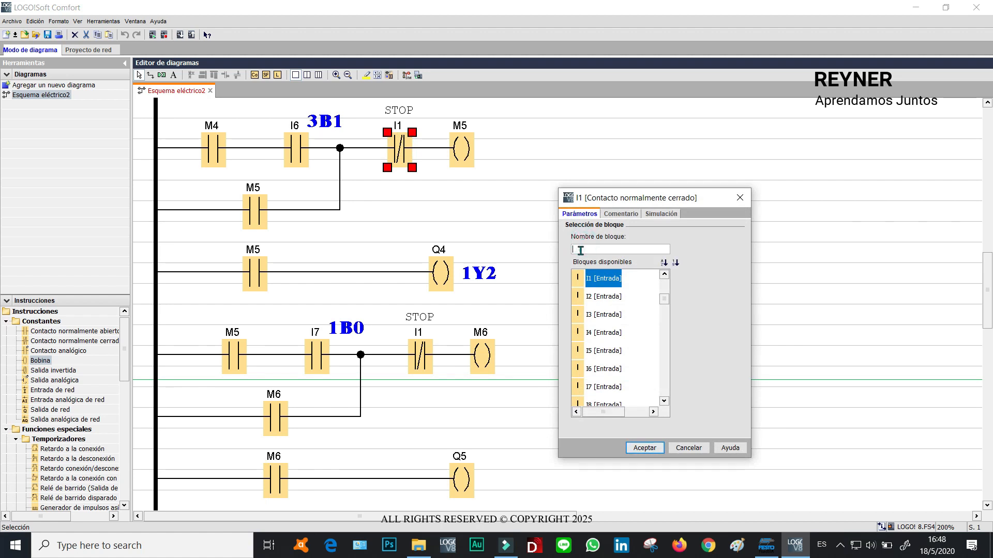
{"action": "type", "text": "M"}
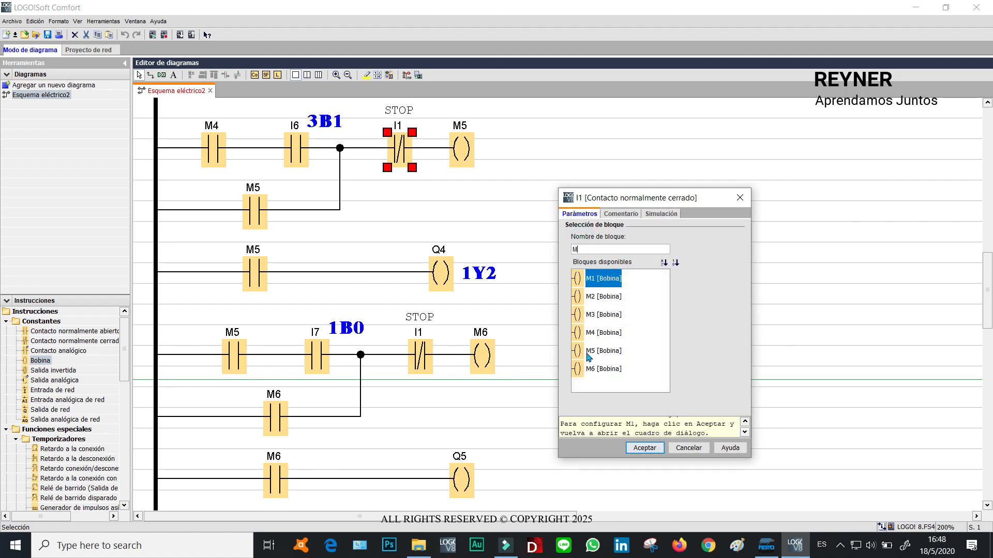
{"action": "left_click", "coordinate": [603, 368]}
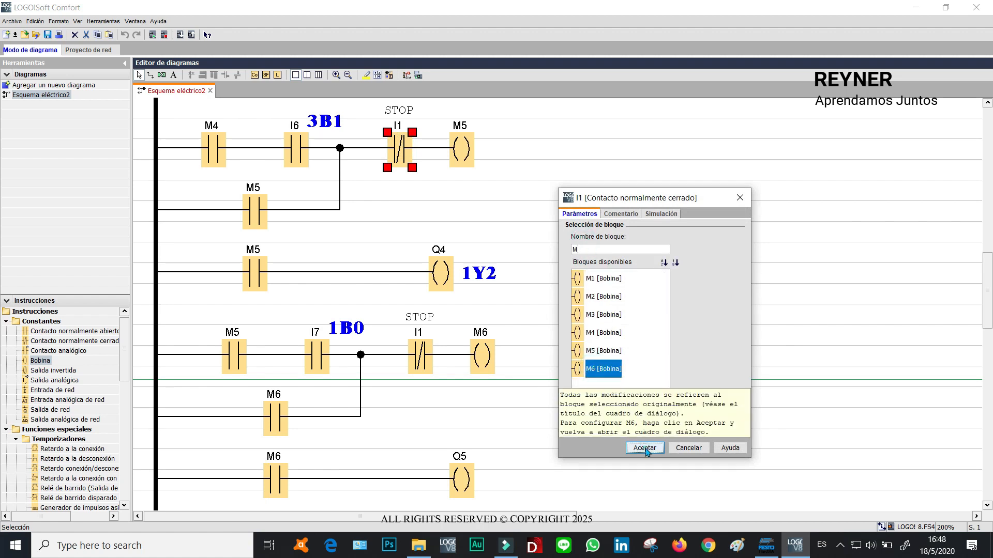
{"action": "left_click", "coordinate": [641, 447]}
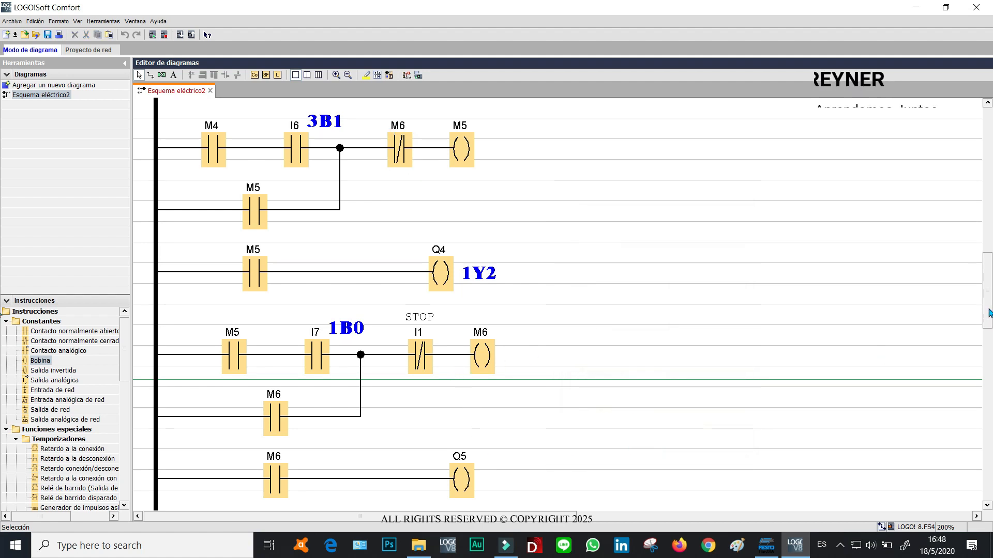
Add the comment 2Y2 to output Q5.
{"action": "double_click", "coordinate": [464, 483]}
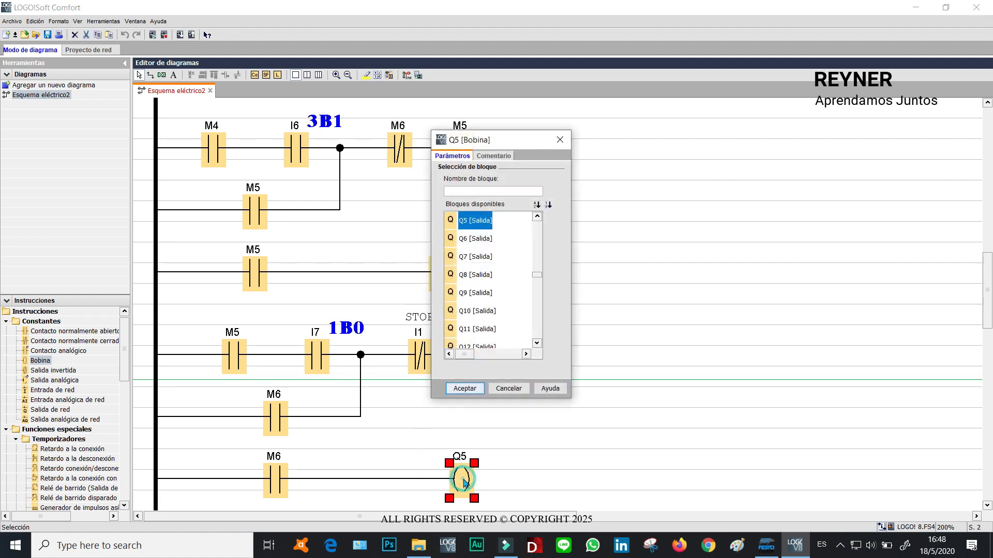
{"action": "left_click", "coordinate": [493, 156]}
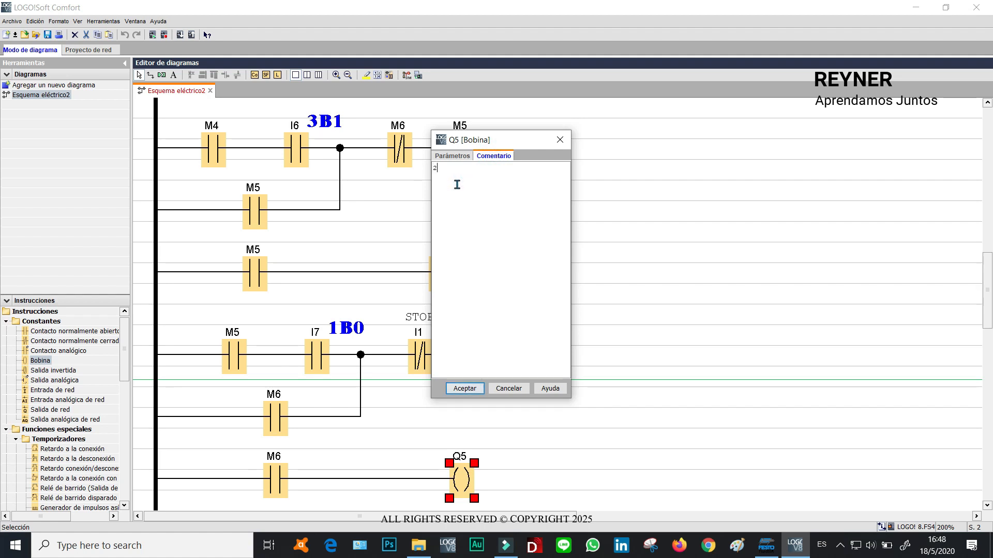
{"action": "type", "text": "2Y2"}
{"action": "left_click", "coordinate": [463, 388]}
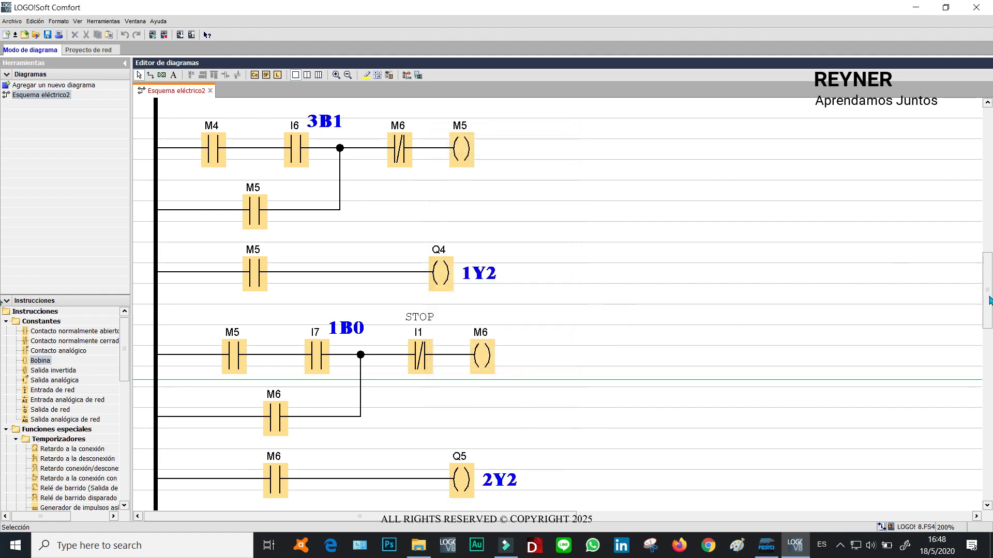
Copy the M6 latching rung and Q5 output rung, paste them below, and connect them to the left rail.
{"action": "left_click_drag", "start_coordinate": [989, 298], "coordinate": [989, 334]}
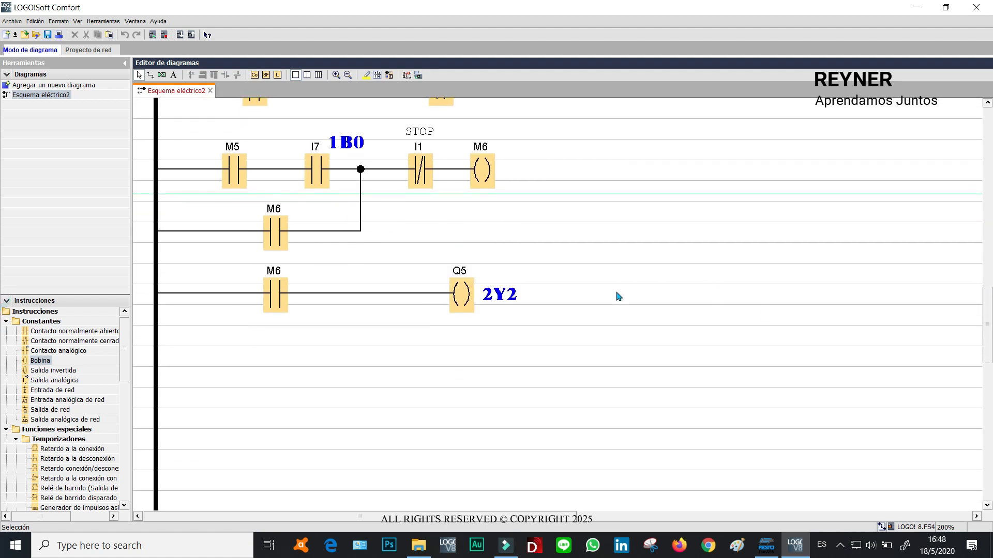
{"action": "left_click_drag", "start_coordinate": [608, 356], "coordinate": [133, 129]}
{"action": "key", "text": "ctrl+c"}
{"action": "key", "text": "ctrl+v"}
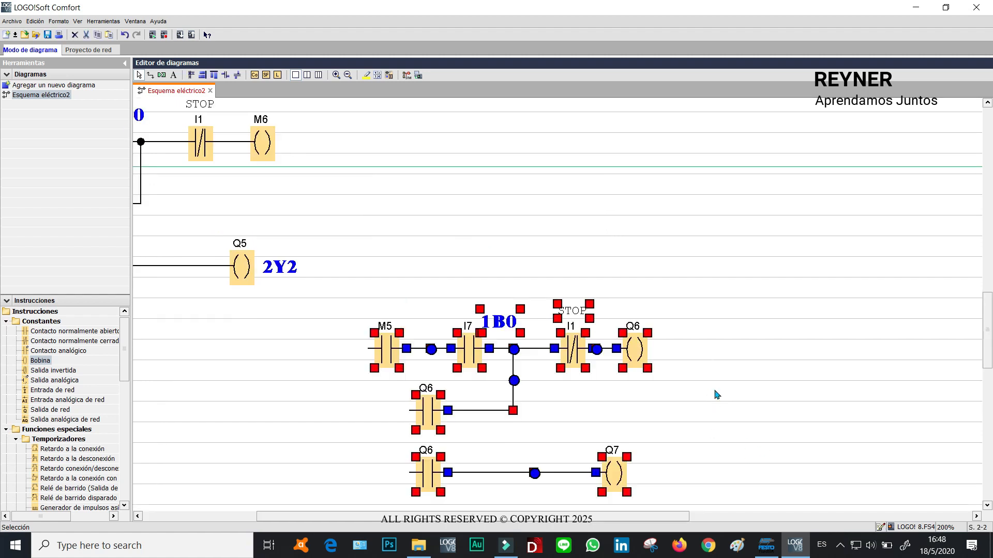
{"action": "scroll", "coordinate": [317, 516], "scroll_direction": "left", "scroll_amount": 5}
{"action": "left_click_drag", "start_coordinate": [606, 352], "coordinate": [235, 355]}
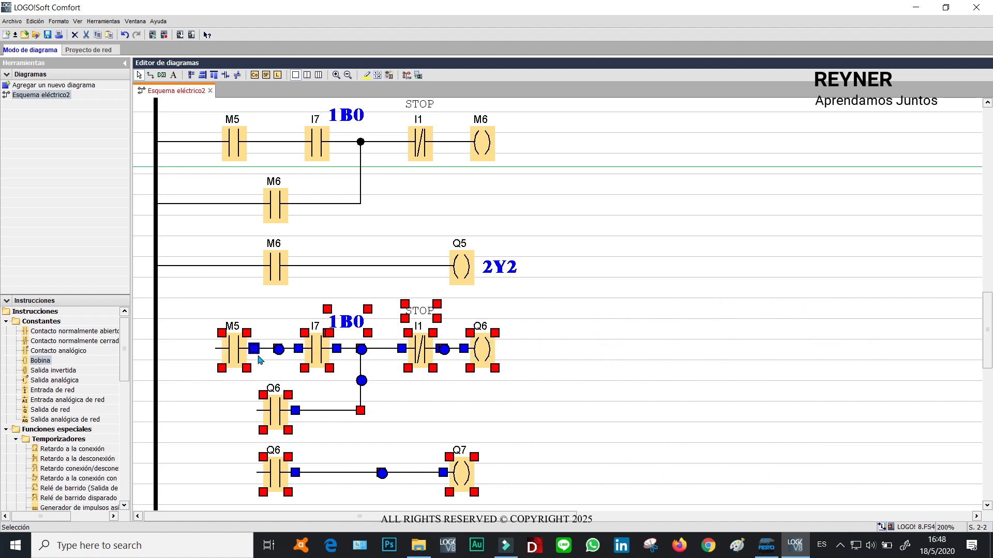
{"action": "left_click", "coordinate": [515, 363]}
{"action": "left_click_drag", "start_coordinate": [216, 350], "coordinate": [156, 349]}
{"action": "left_click_drag", "start_coordinate": [256, 412], "coordinate": [156, 410]}
{"action": "left_click_drag", "start_coordinate": [257, 472], "coordinate": [156, 472]}
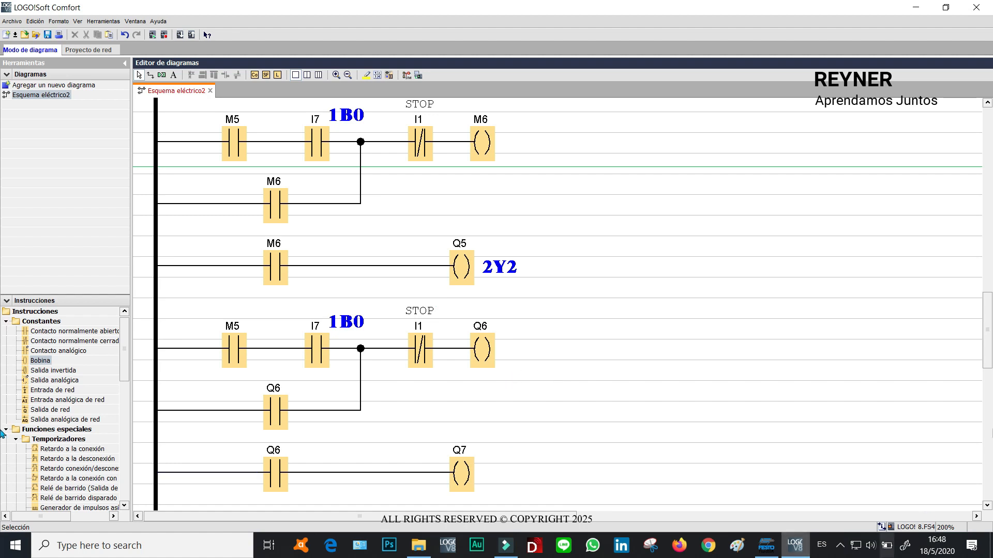
Reassign the new rung's first contact to flag M6.
{"action": "left_click_drag", "start_coordinate": [990, 314], "coordinate": [990, 315]}
{"action": "left_click", "coordinate": [672, 194]}
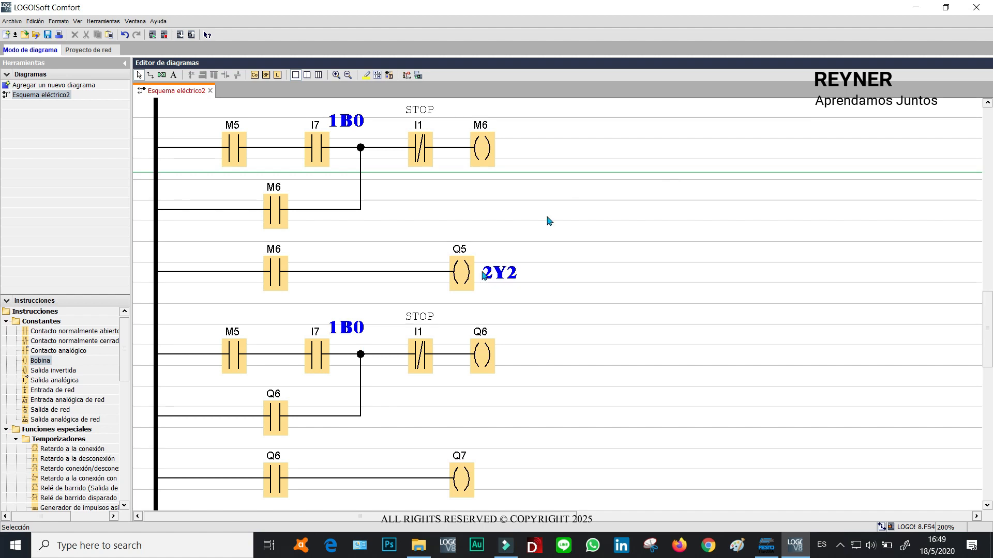
{"action": "left_click", "coordinate": [488, 154]}
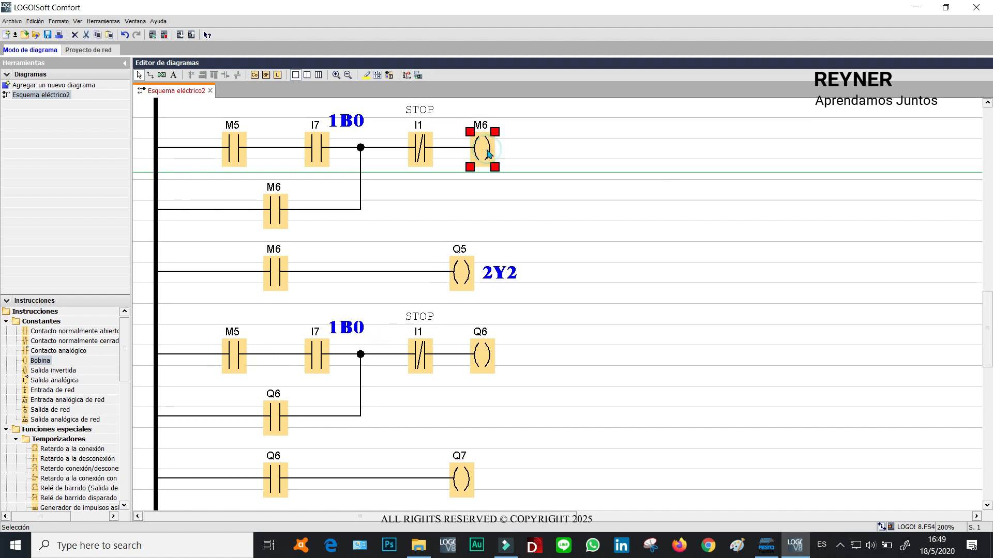
{"action": "double_click", "coordinate": [236, 357]}
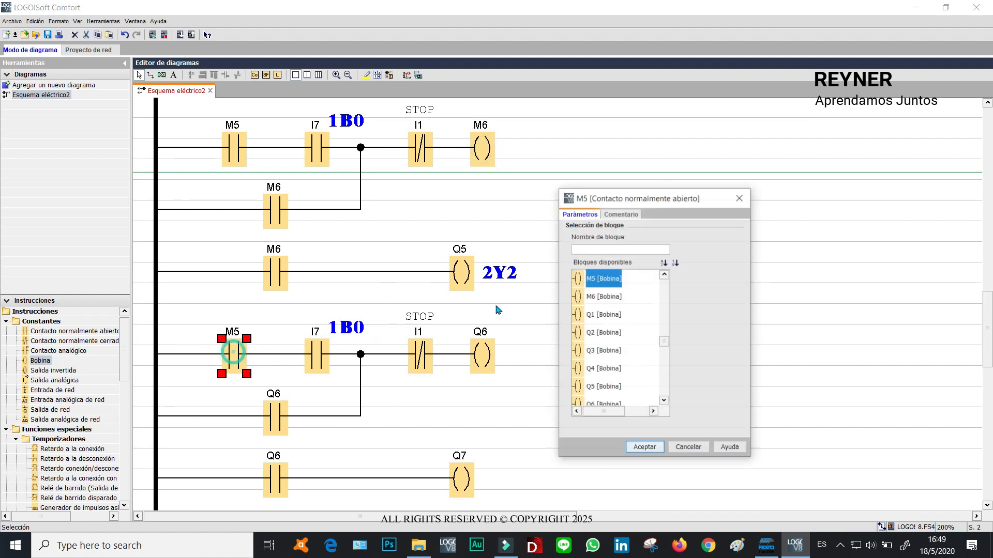
{"action": "left_click", "coordinate": [598, 252]}
{"action": "type", "text": "M"}
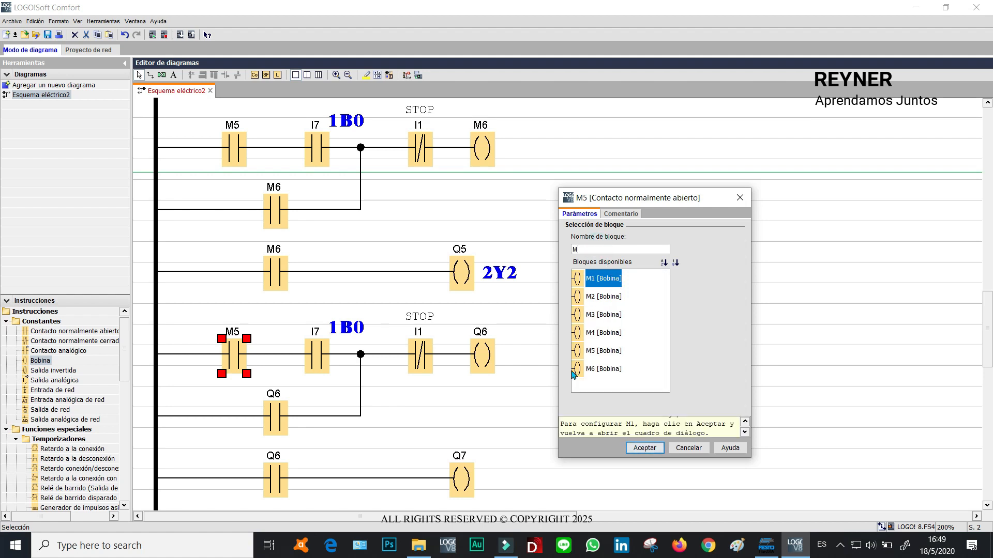
{"action": "left_click", "coordinate": [602, 387]}
{"action": "left_click", "coordinate": [644, 447]}
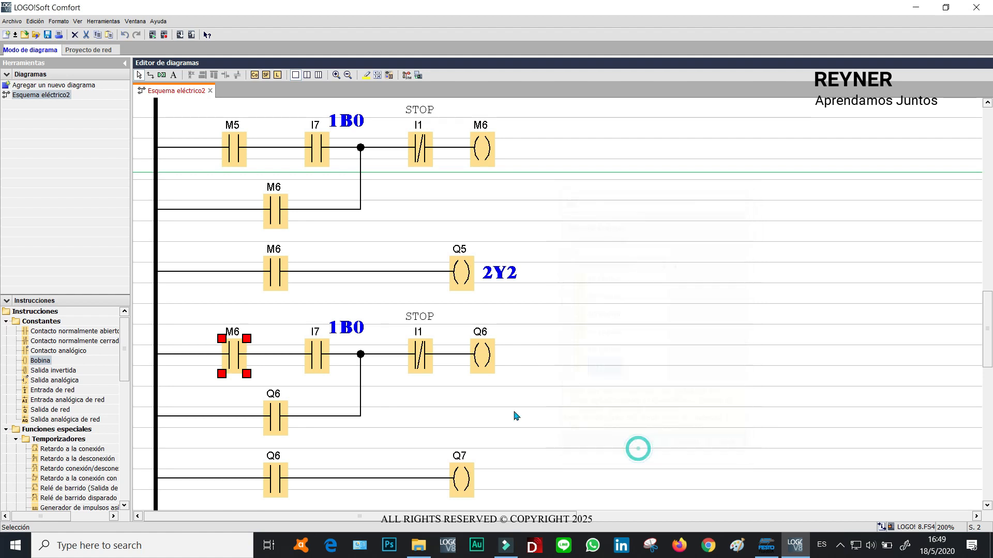
Reassign the new rung's latching coil to flag M7.
{"action": "double_click", "coordinate": [482, 354]}
{"action": "left_click", "coordinate": [467, 192]}
{"action": "type", "text": "M"}
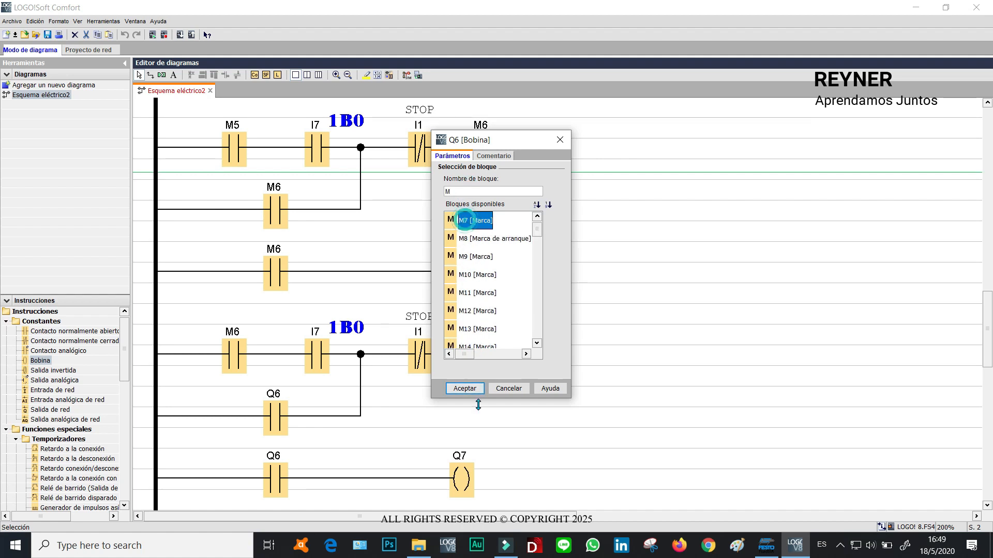
{"action": "left_click", "coordinate": [465, 388]}
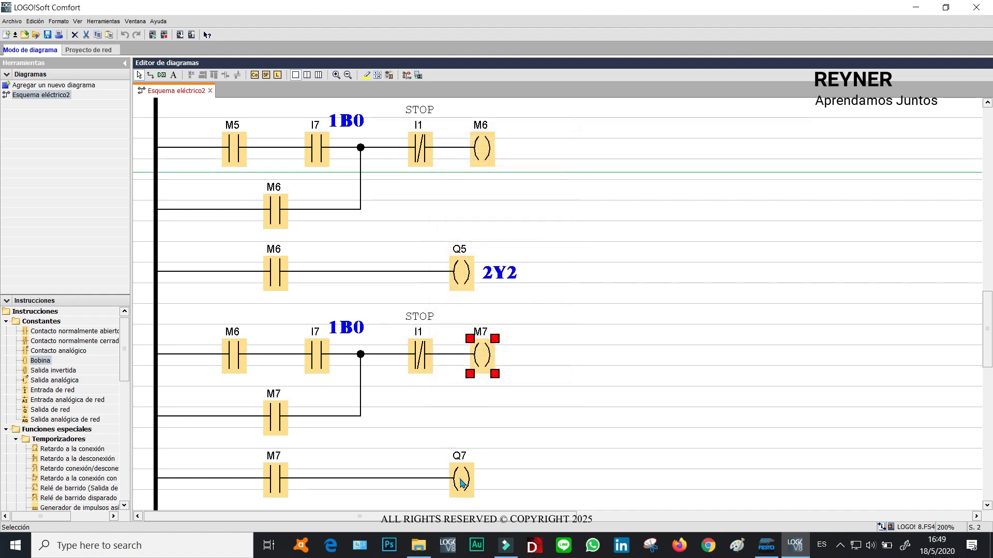
Reassign the new output coil to Q6.
{"action": "double_click", "coordinate": [462, 483]}
{"action": "left_click", "coordinate": [538, 216]}
{"action": "left_click", "coordinate": [468, 221]}
{"action": "left_click", "coordinate": [465, 389]}
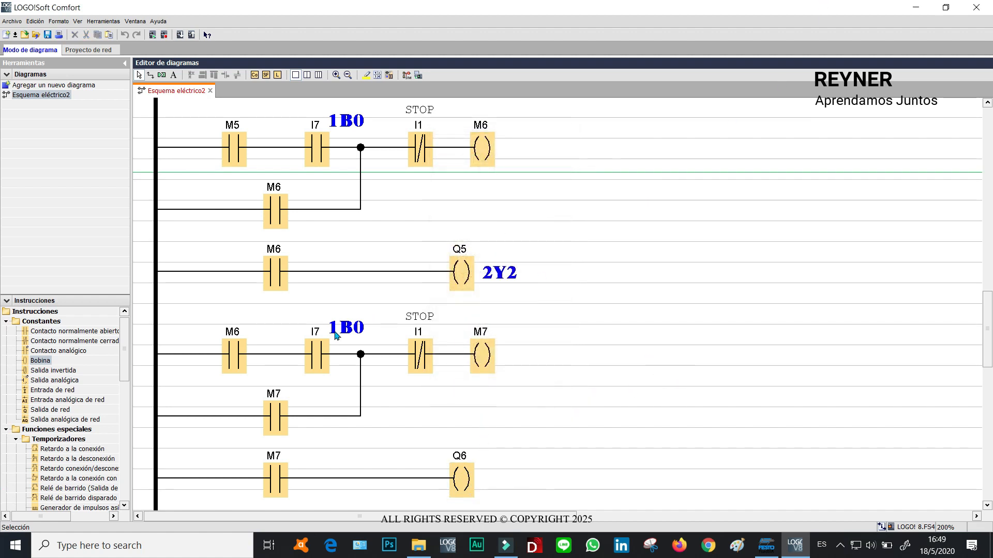
Reassign the new rung's sensor contact to input I8 and set its comment to 2B0.
{"action": "double_click", "coordinate": [318, 359]}
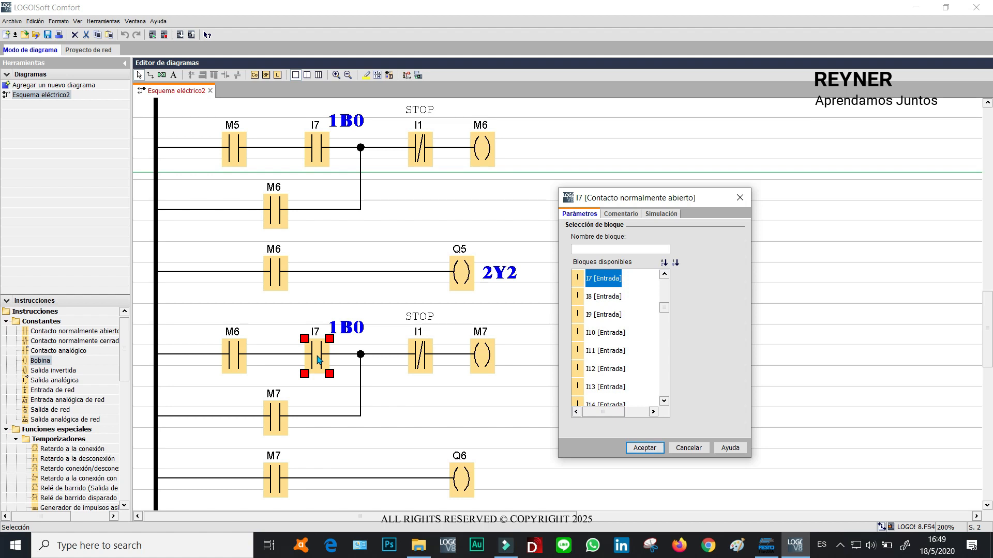
{"action": "left_click", "coordinate": [602, 296]}
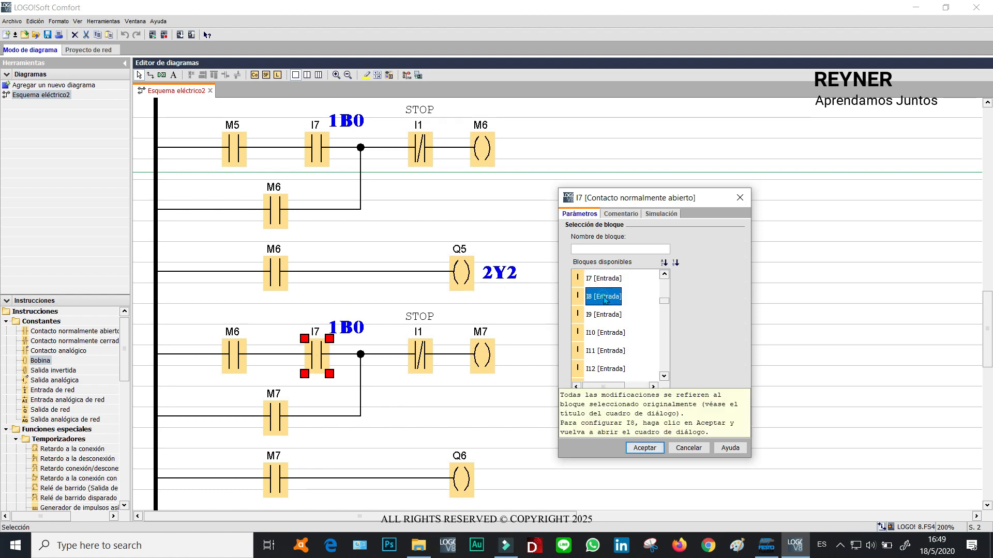
{"action": "left_click", "coordinate": [641, 447]}
{"action": "double_click", "coordinate": [321, 358]}
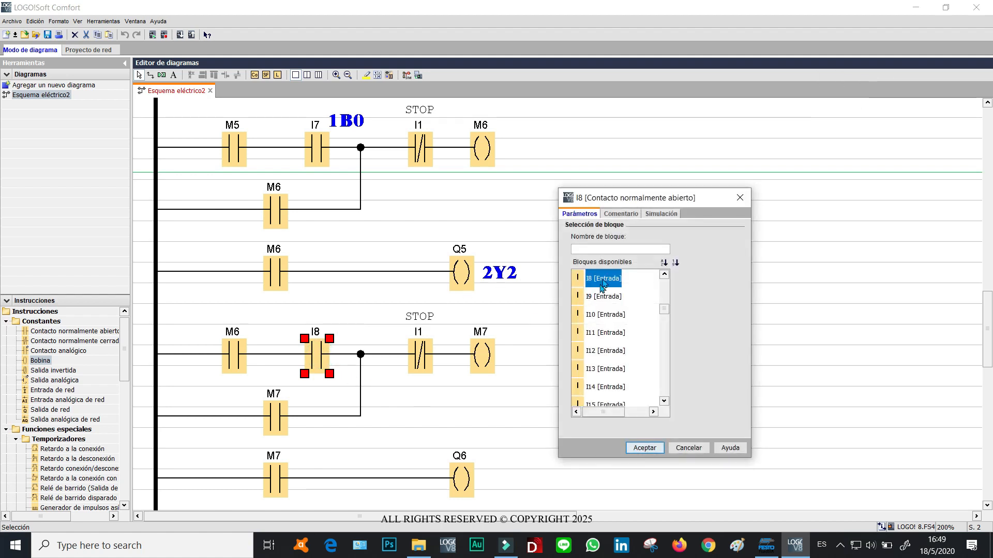
{"action": "left_click", "coordinate": [616, 214]}
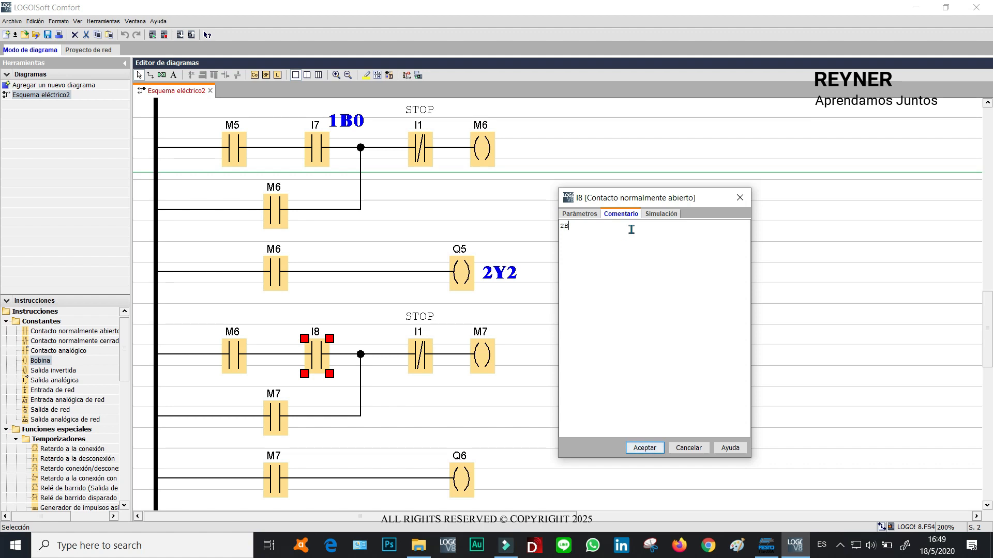
{"action": "left_click", "coordinate": [652, 448]}
Replace the STOP contact in the M6 latching rung with a normally closed M7 contact.
{"action": "left_click", "coordinate": [676, 270]}
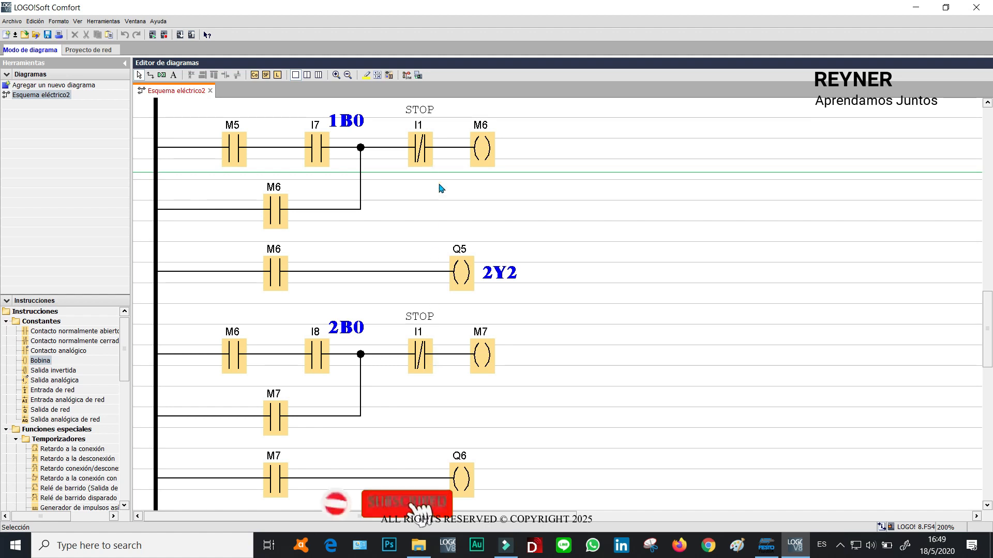
{"action": "left_click", "coordinate": [483, 355]}
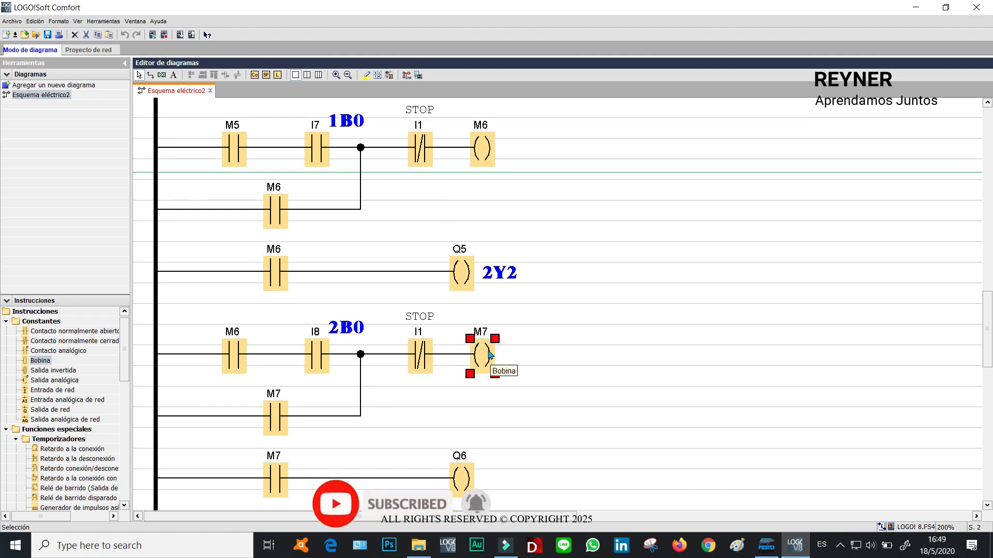
{"action": "left_click", "coordinate": [422, 144]}
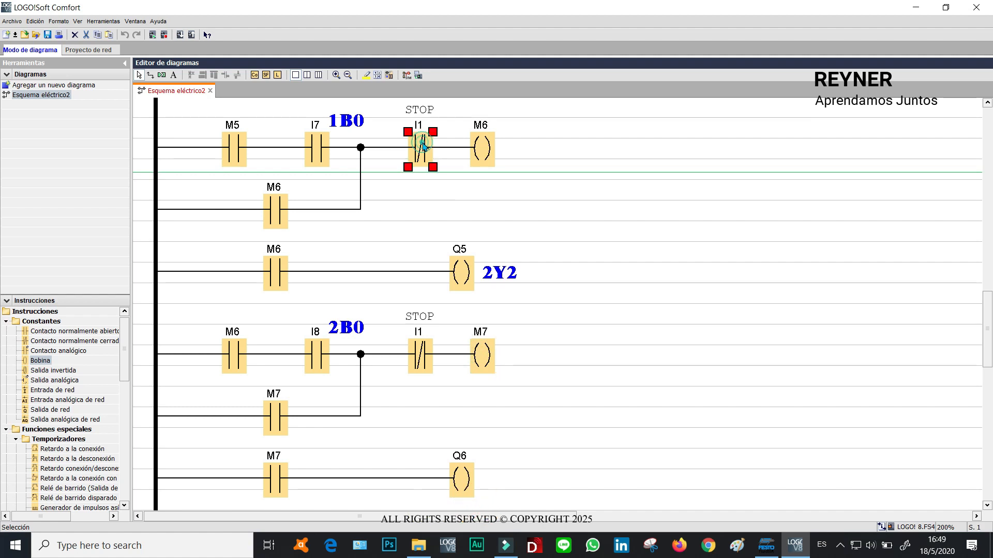
{"action": "double_click", "coordinate": [422, 144]}
{"action": "type", "text": "M"}
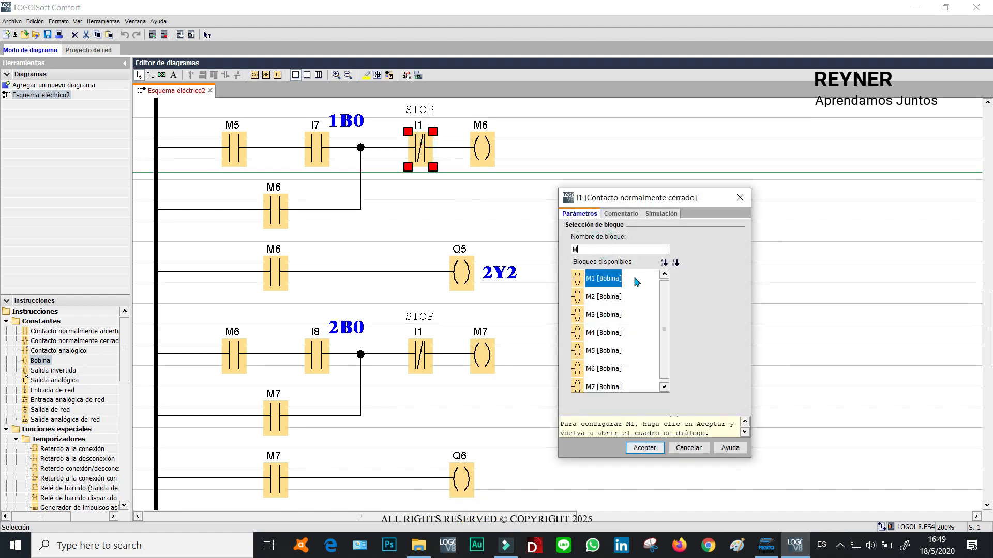
{"action": "left_click", "coordinate": [601, 387]}
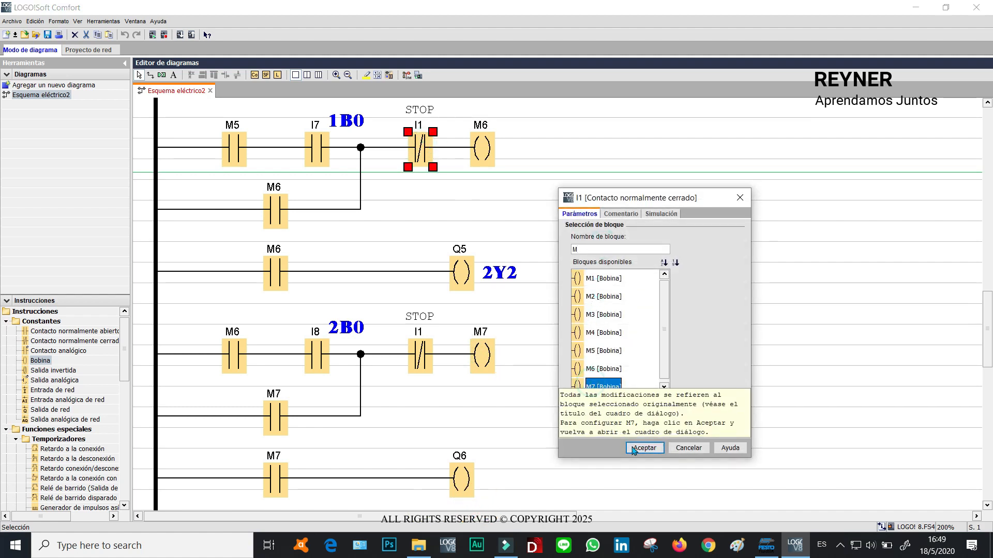
{"action": "left_click", "coordinate": [633, 448]}
Replace the STOP contact in the M7 latching rung with a normally closed M2 contact.
{"action": "left_click", "coordinate": [627, 328]}
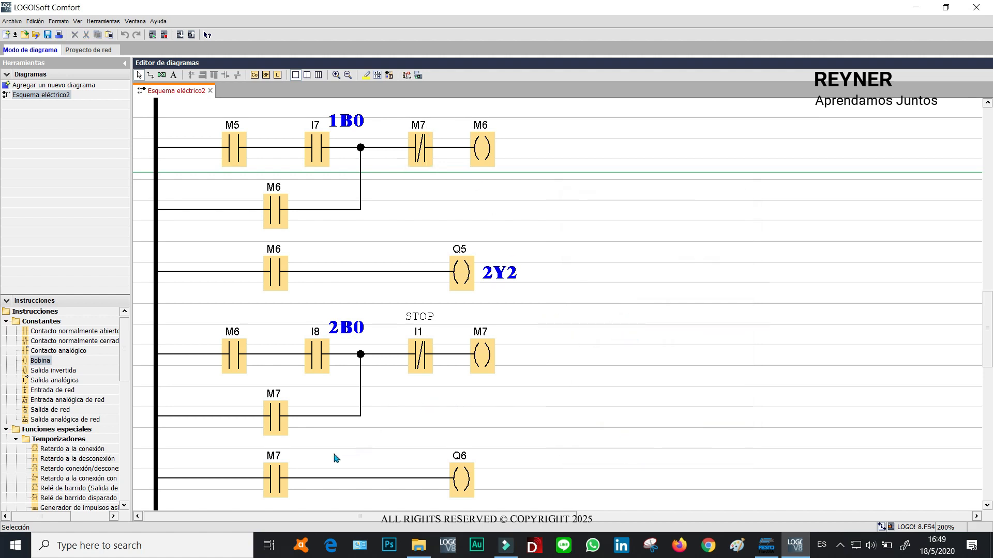
{"action": "left_click", "coordinate": [421, 355]}
{"action": "double_click", "coordinate": [421, 354]}
{"action": "left_click", "coordinate": [593, 249]}
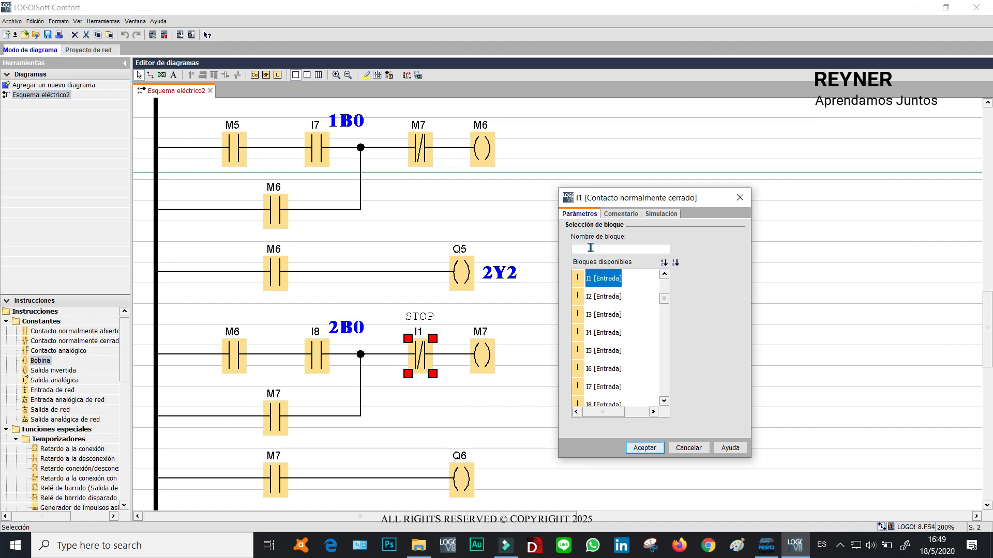
{"action": "type", "text": "M"}
{"action": "left_click", "coordinate": [595, 296]}
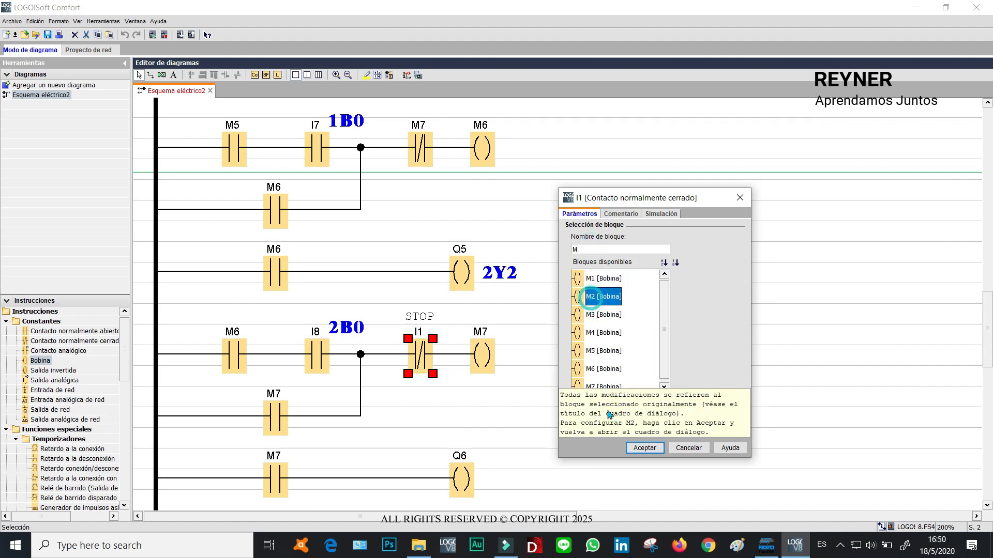
{"action": "left_click", "coordinate": [635, 447]}
{"action": "left_click", "coordinate": [653, 431]}
{"action": "left_click_drag", "start_coordinate": [988, 350], "coordinate": [961, 110]}
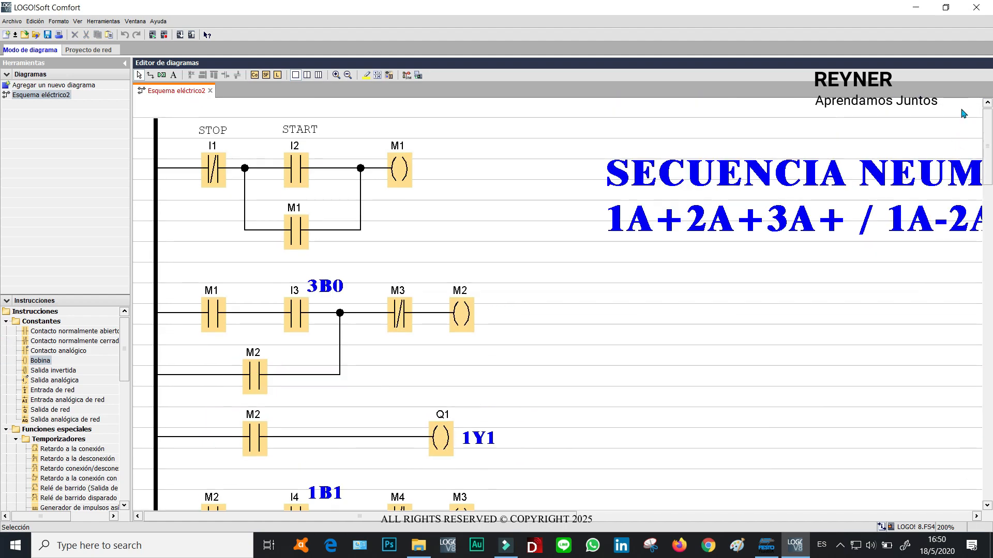
Open the Q6 output coil's properties and switch to its comment page, accepting without changes.
{"action": "left_click", "coordinate": [461, 314]}
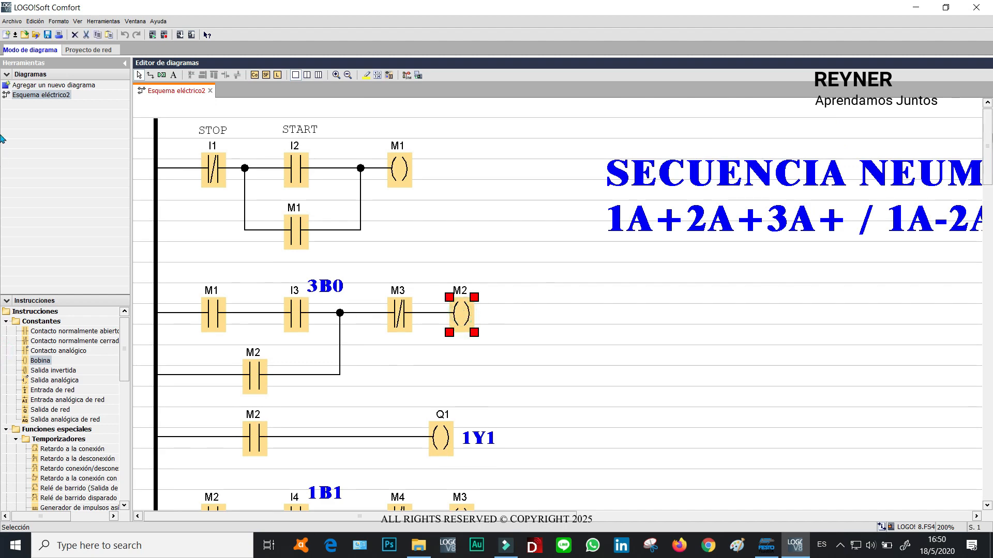
{"action": "left_click_drag", "start_coordinate": [988, 143], "coordinate": [988, 162]}
{"action": "left_click_drag", "start_coordinate": [983, 320], "coordinate": [985, 342]}
{"action": "left_click", "coordinate": [480, 304]}
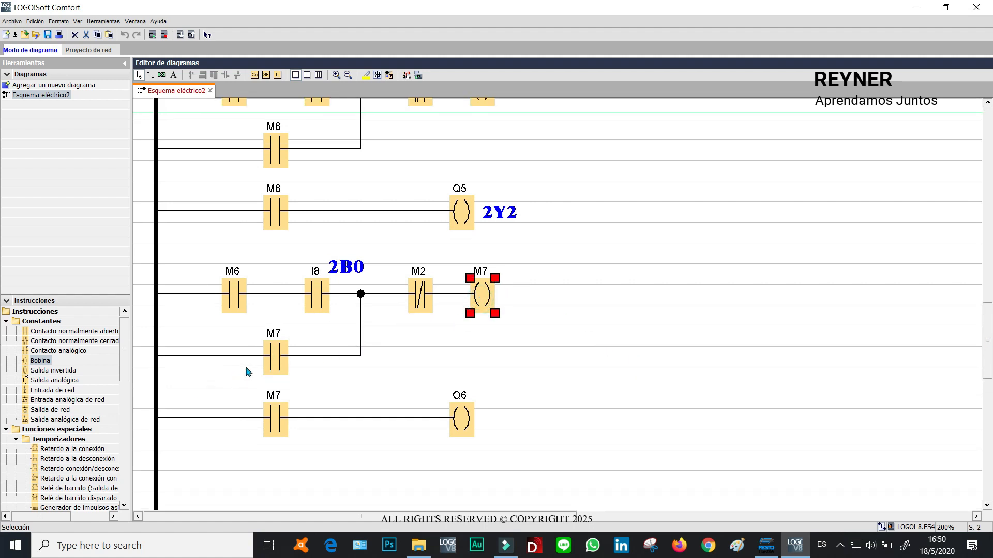
{"action": "left_click", "coordinate": [276, 355]}
{"action": "left_click", "coordinate": [277, 416]}
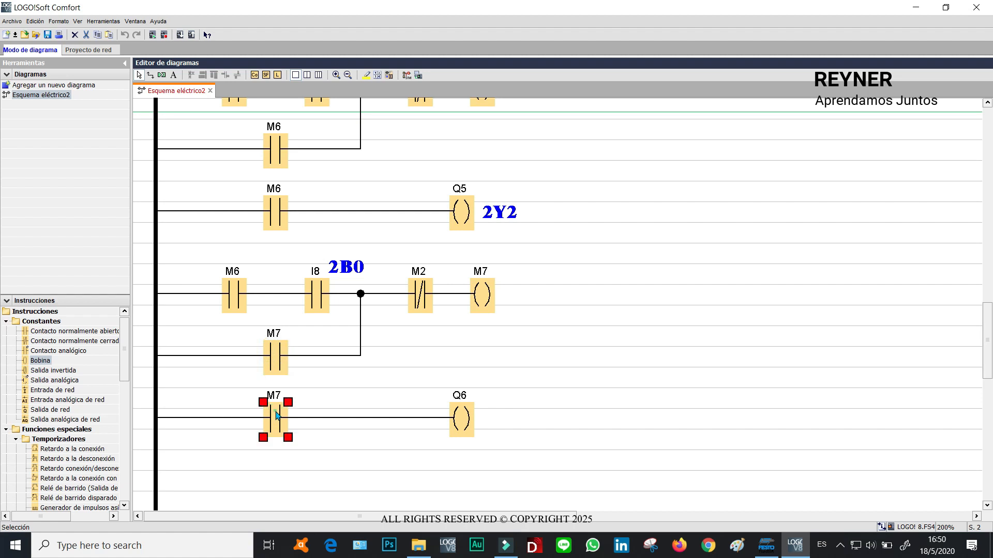
{"action": "double_click", "coordinate": [464, 425]}
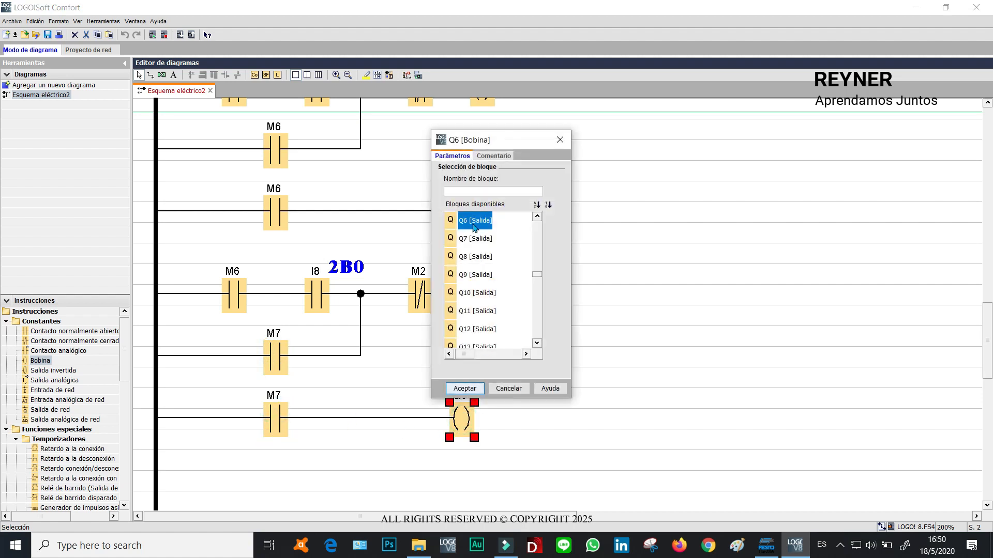
{"action": "left_click", "coordinate": [493, 156]}
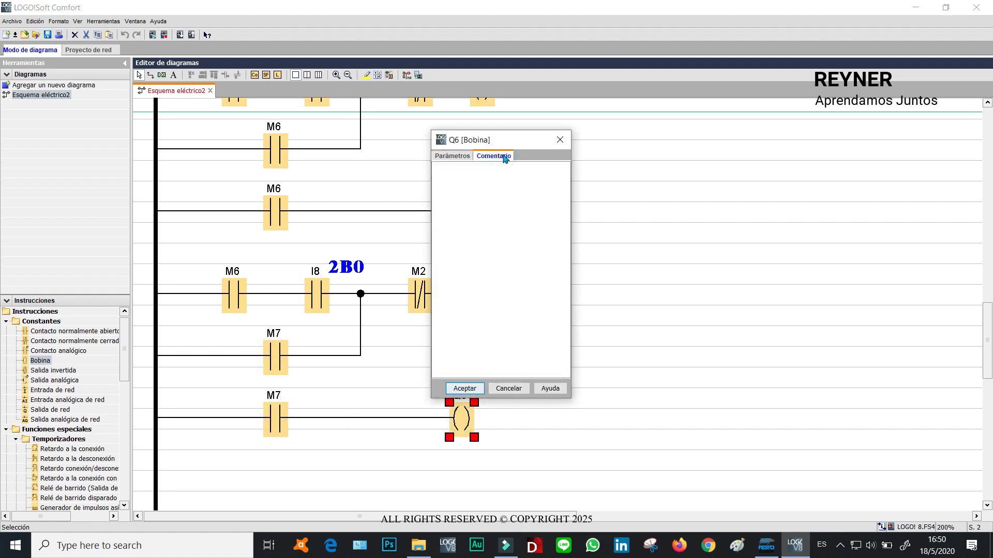
{"action": "left_click", "coordinate": [479, 181]}
{"action": "left_click", "coordinate": [465, 388]}
Zoom out to review the whole ladder program, then zoom back in at its top.
{"action": "left_click_drag", "start_coordinate": [988, 368], "coordinate": [967, 137]}
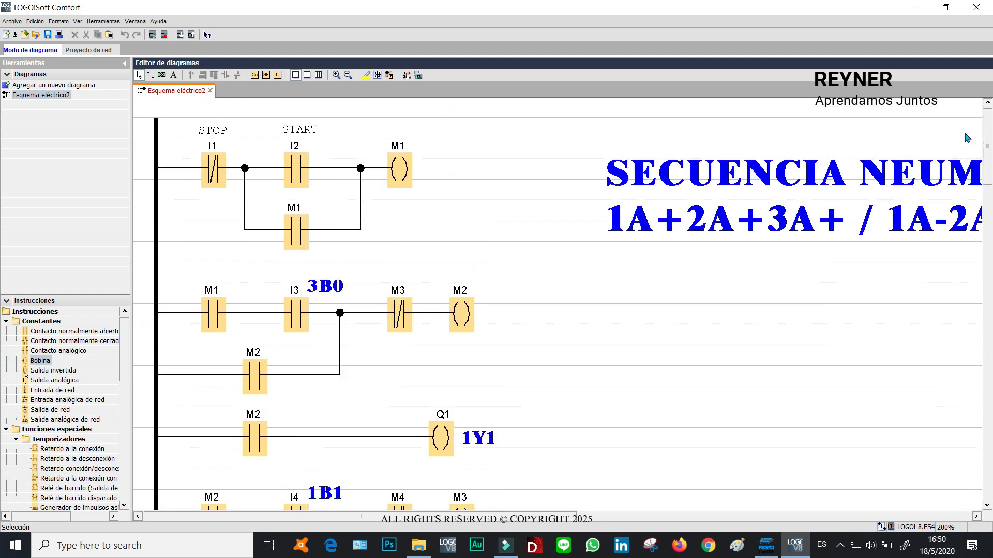
{"action": "left_click", "coordinate": [348, 75]}
{"action": "left_click", "coordinate": [348, 75]}
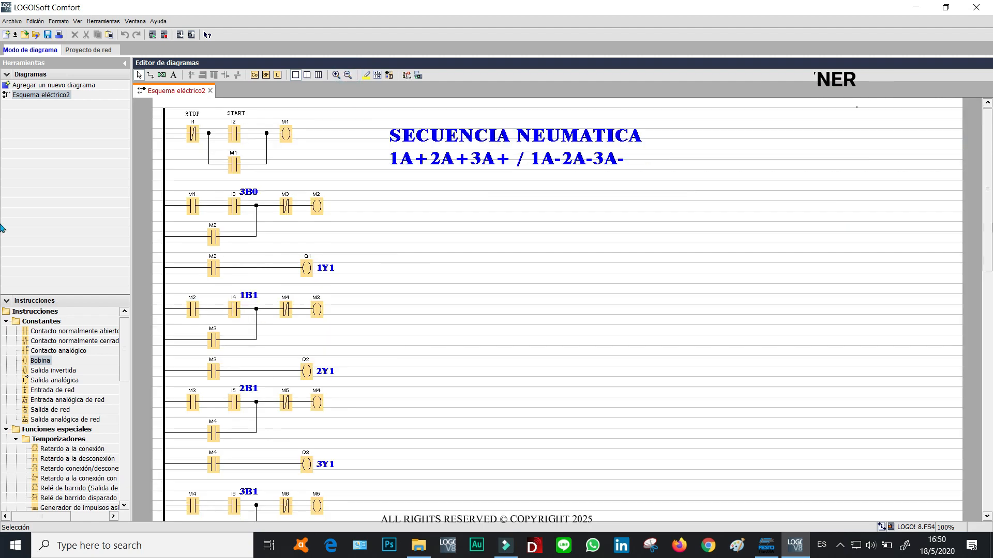
{"action": "left_click_drag", "start_coordinate": [987, 167], "coordinate": [980, 138]}
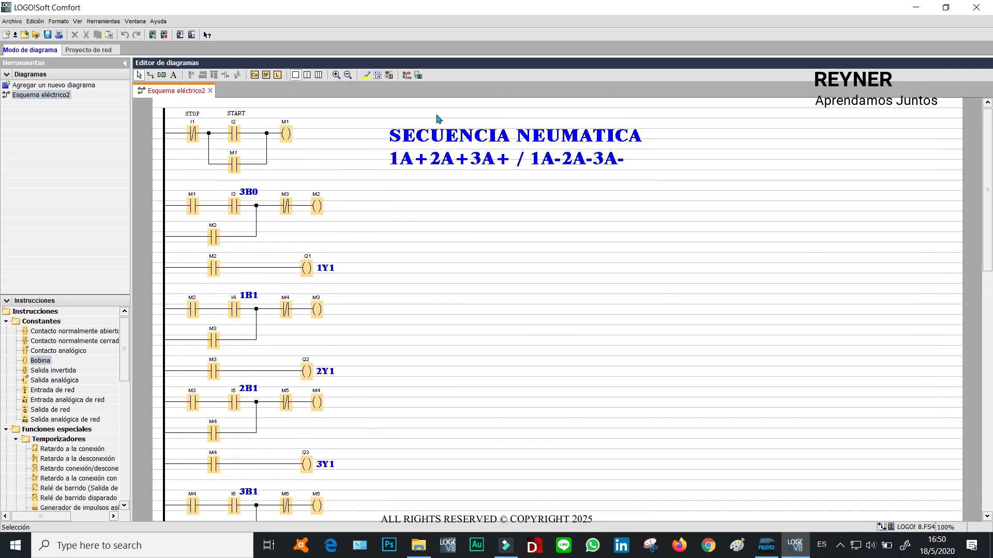
{"action": "left_click", "coordinate": [337, 75]}
{"action": "left_click", "coordinate": [337, 75]}
{"action": "left_click_drag", "start_coordinate": [988, 139], "coordinate": [985, 84]}
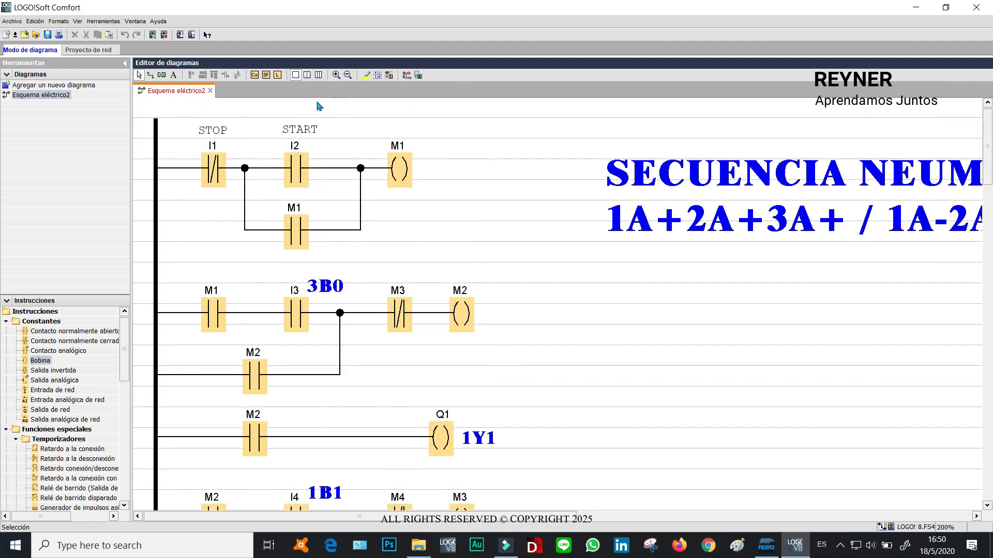
Open the STOP contact I1's properties and check its simulation mode.
{"action": "double_click", "coordinate": [218, 172]}
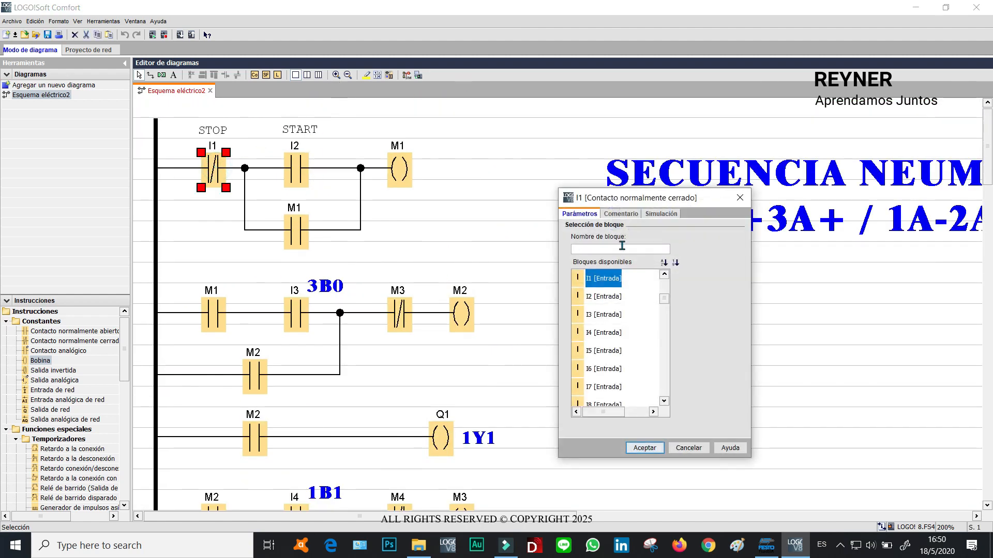
{"action": "left_click", "coordinate": [660, 214]}
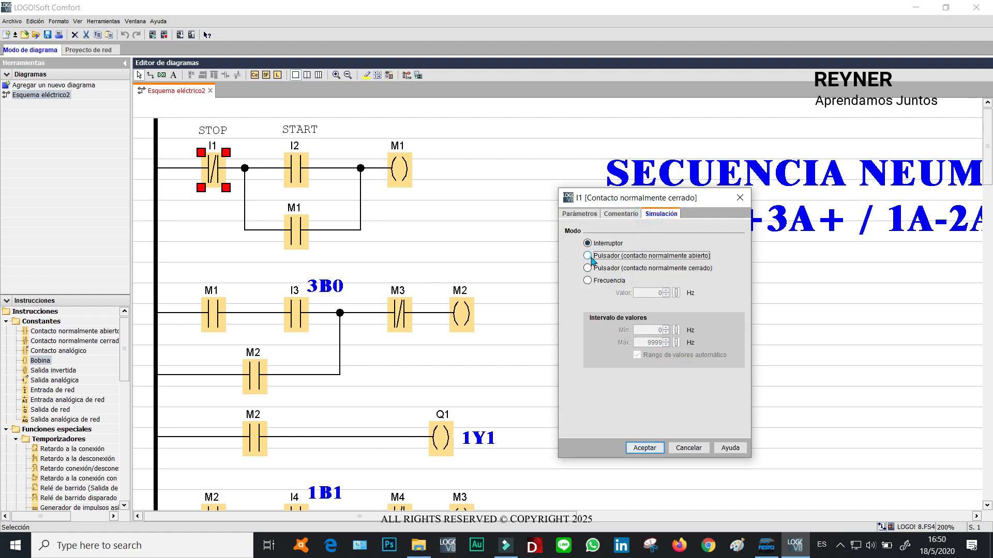
{"action": "left_click", "coordinate": [642, 448]}
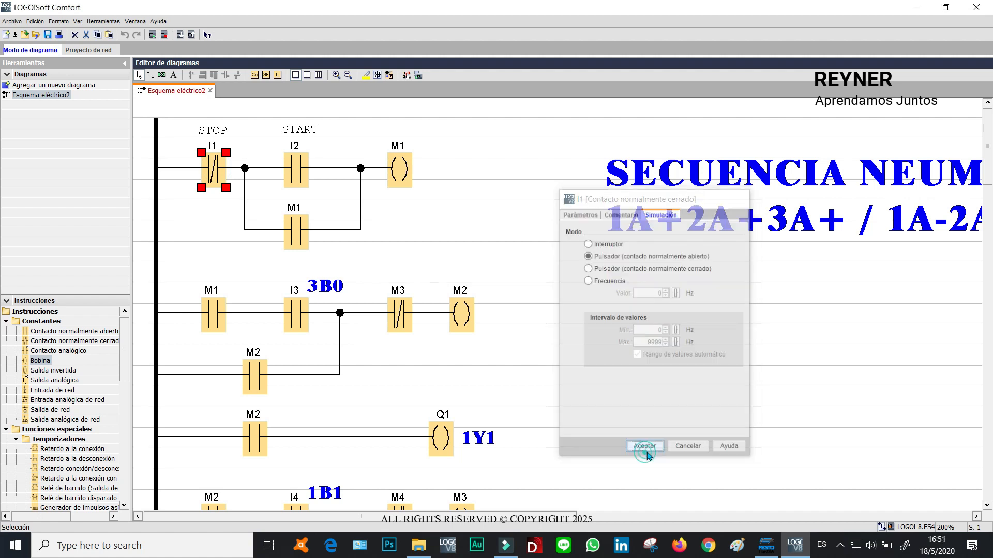
Set the START contact I2's simulation mode to pushbutton (normally open contact).
{"action": "double_click", "coordinate": [291, 172]}
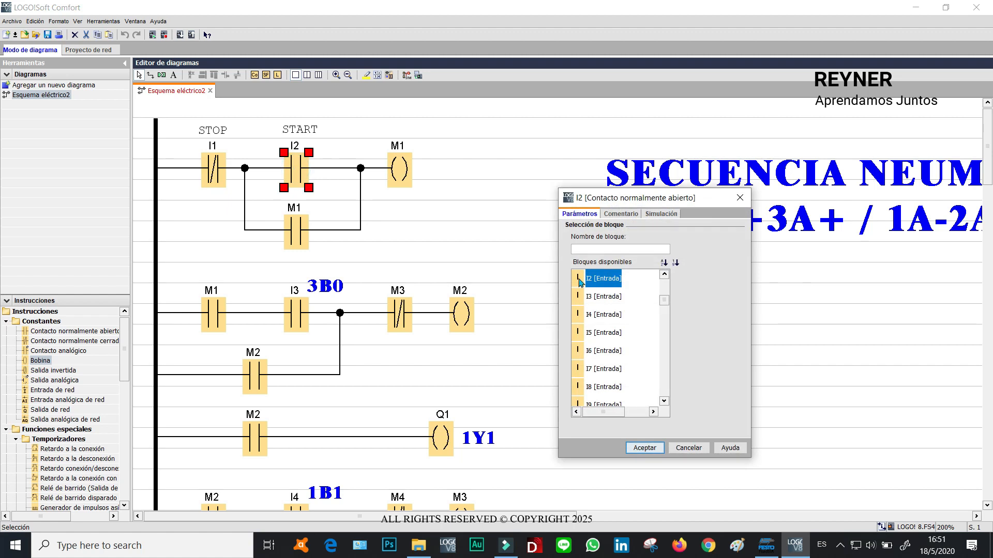
{"action": "left_click", "coordinate": [622, 214]}
{"action": "left_click", "coordinate": [660, 214]}
{"action": "left_click", "coordinate": [587, 255]}
{"action": "left_click", "coordinate": [644, 448]}
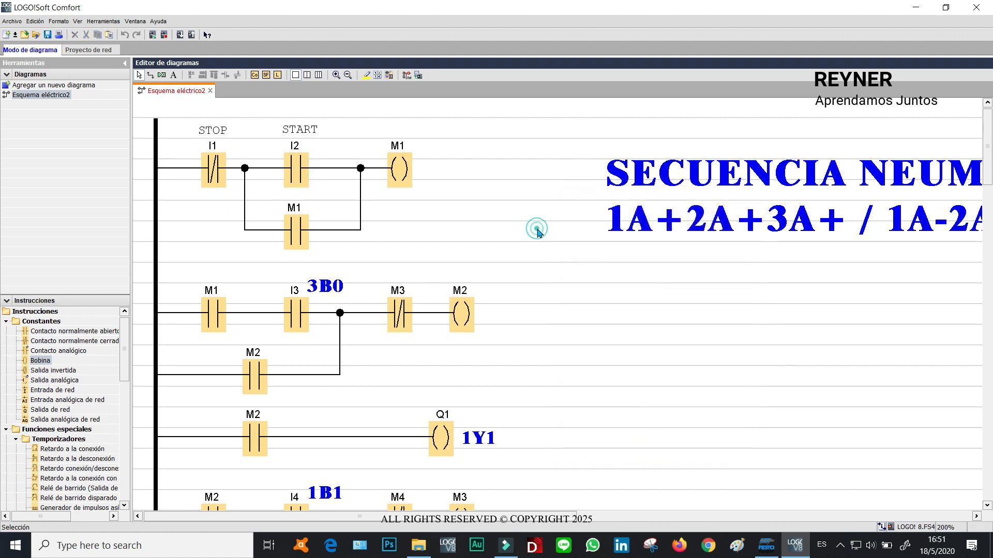
Start the simulation of the ladder program and leave simulation mode again.
{"action": "mouse_move", "coordinate": [985, 163]}
{"action": "left_mouse_down"}
{"action": "mouse_move", "coordinate": [990, 299]}
{"action": "mouse_move", "coordinate": [990, 146]}
{"action": "left_mouse_up"}
{"action": "left_click", "coordinate": [407, 76]}
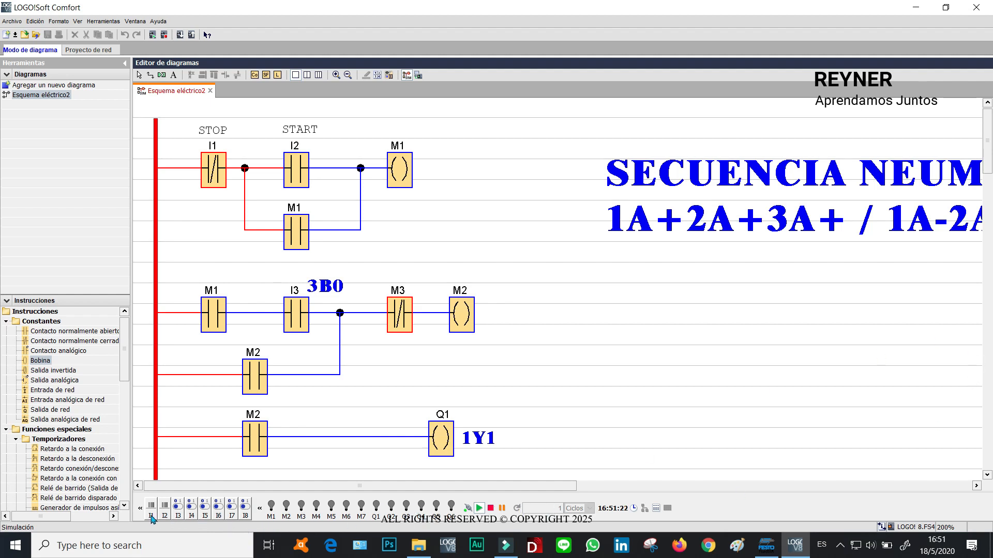
{"action": "left_click", "coordinate": [567, 256]}
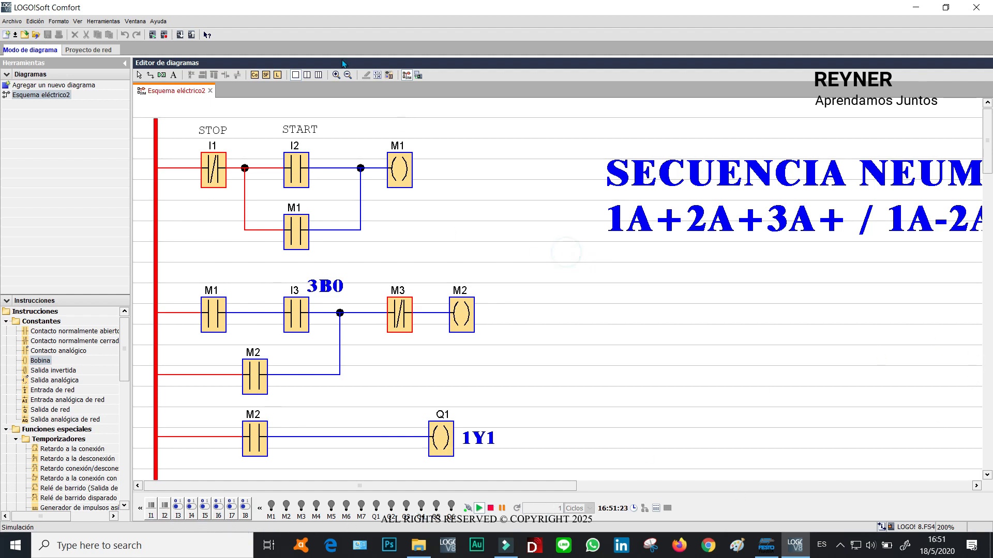
{"action": "left_click", "coordinate": [407, 76]}
Scroll through the ladder program to review the rungs and their output comments.
{"action": "left_click_drag", "start_coordinate": [989, 173], "coordinate": [987, 137]}
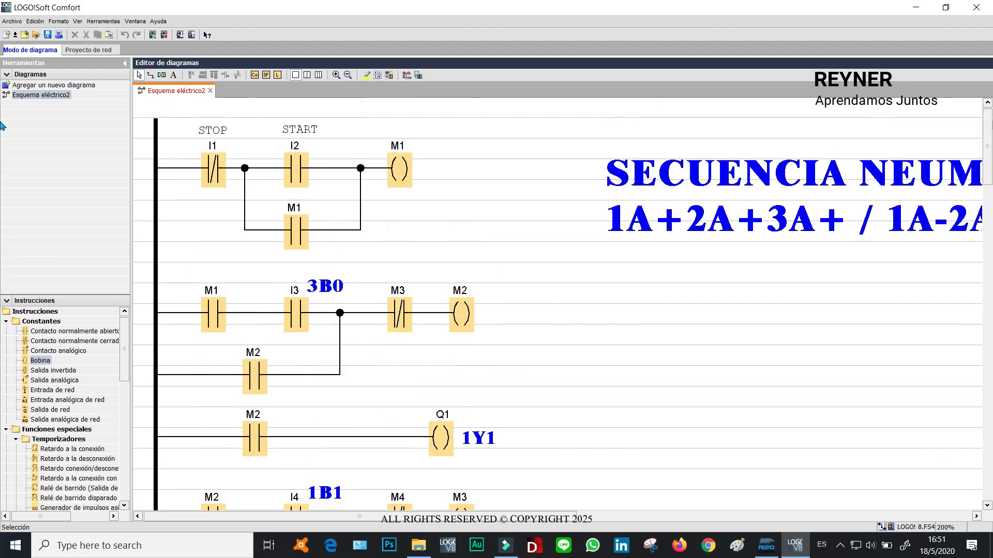
{"action": "left_click_drag", "start_coordinate": [988, 162], "coordinate": [989, 129]}
{"action": "mouse_move", "coordinate": [989, 142]}
{"action": "left_mouse_down"}
{"action": "mouse_move", "coordinate": [986, 342]}
{"action": "mouse_move", "coordinate": [987, 142]}
{"action": "left_mouse_up"}
{"action": "mouse_move", "coordinate": [988, 145]}
{"action": "left_mouse_down"}
{"action": "mouse_move", "coordinate": [989, 155]}
{"action": "mouse_move", "coordinate": [992, 145]}
{"action": "left_mouse_up"}
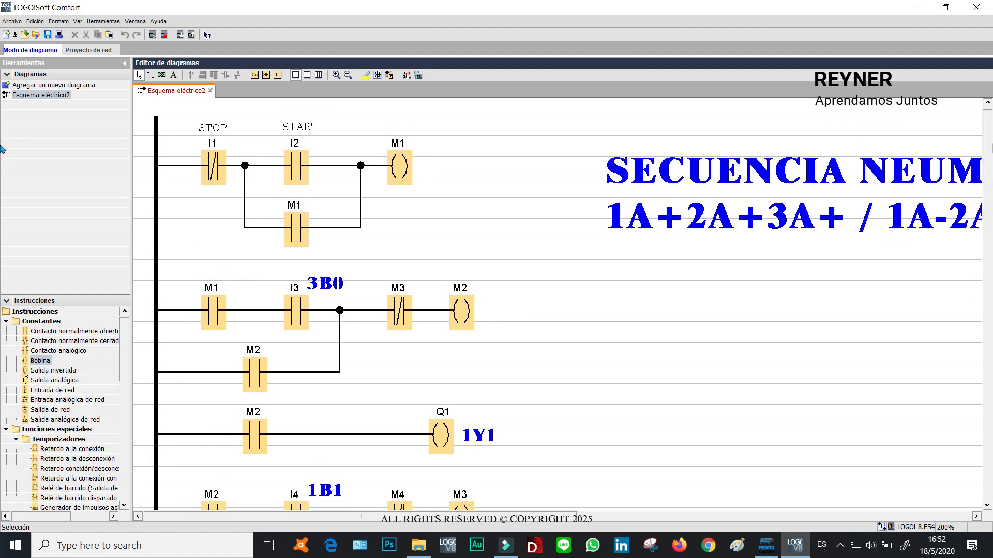
{"action": "left_click_drag", "start_coordinate": [990, 155], "coordinate": [2, 255]}
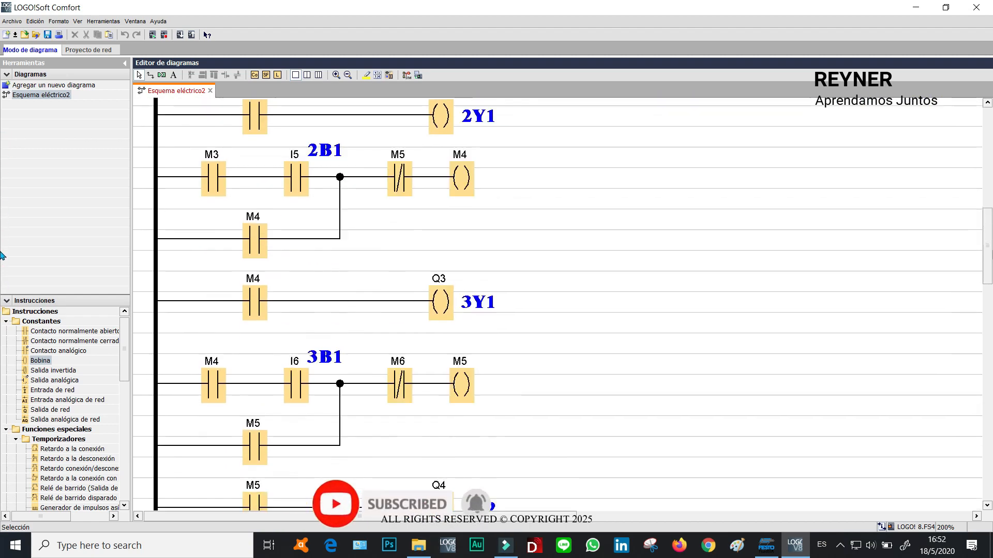
{"action": "left_click_drag", "start_coordinate": [992, 253], "coordinate": [991, 258]}
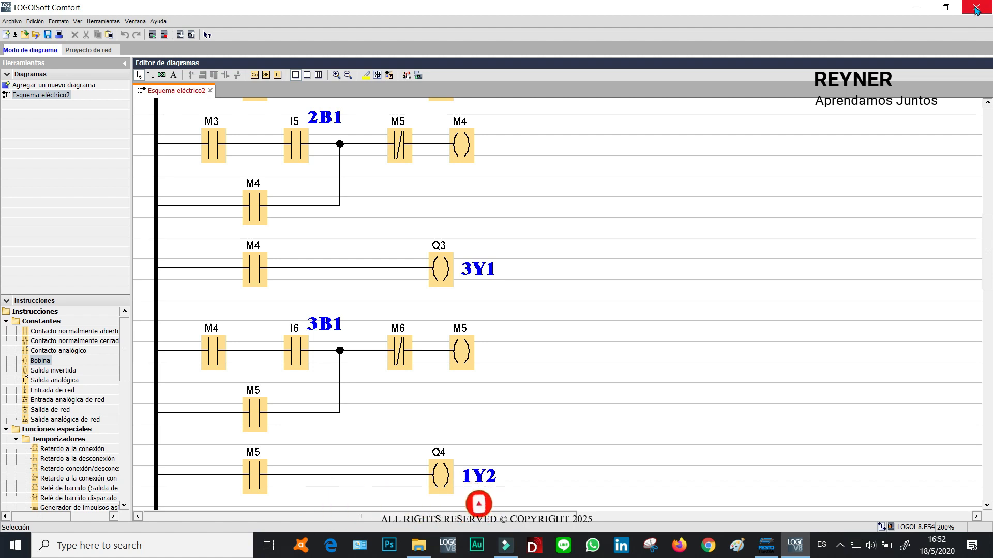